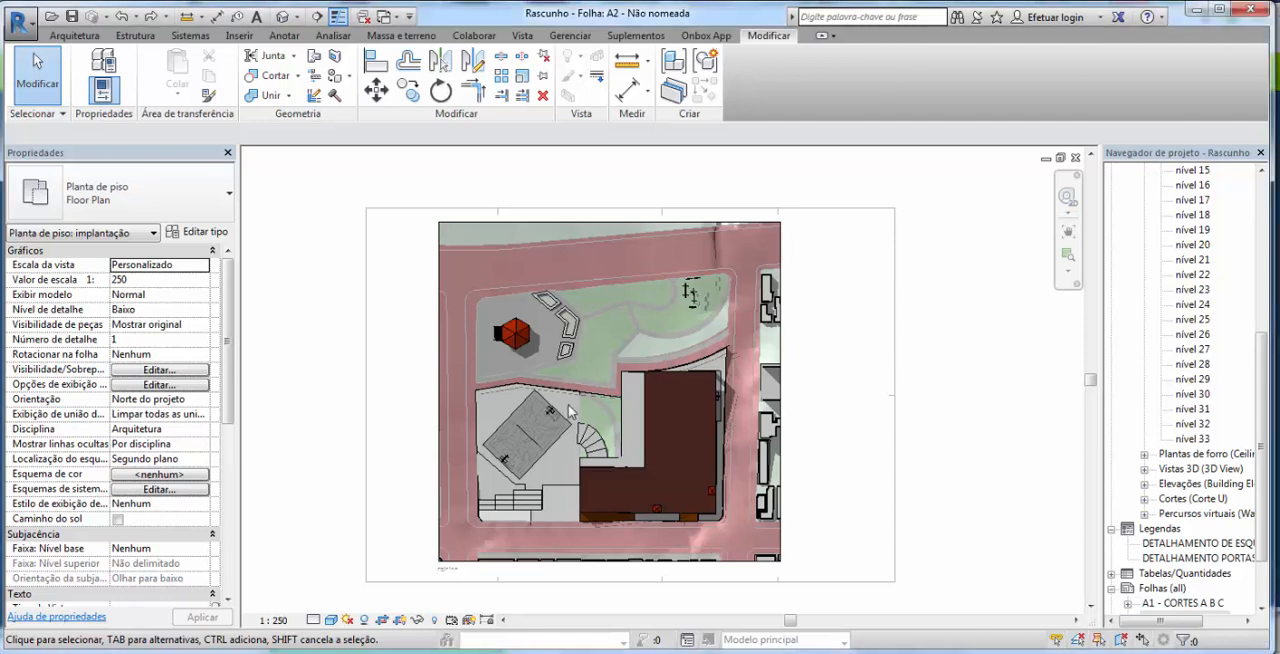
Step: Examine the site plan placed on sheet A2, including its street edges and the view title below it
scroll(647, 407, "up", 3)
scroll(647, 407, "down", 5)
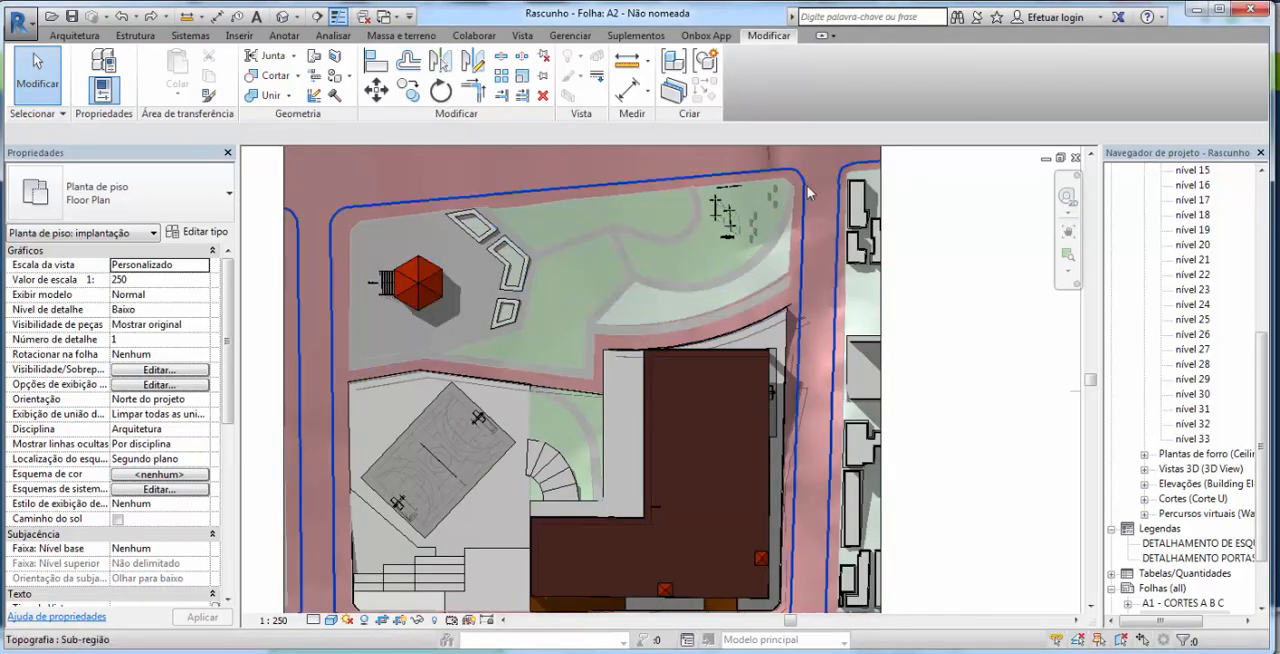
left_click_drag(671, 480, 723, 386)
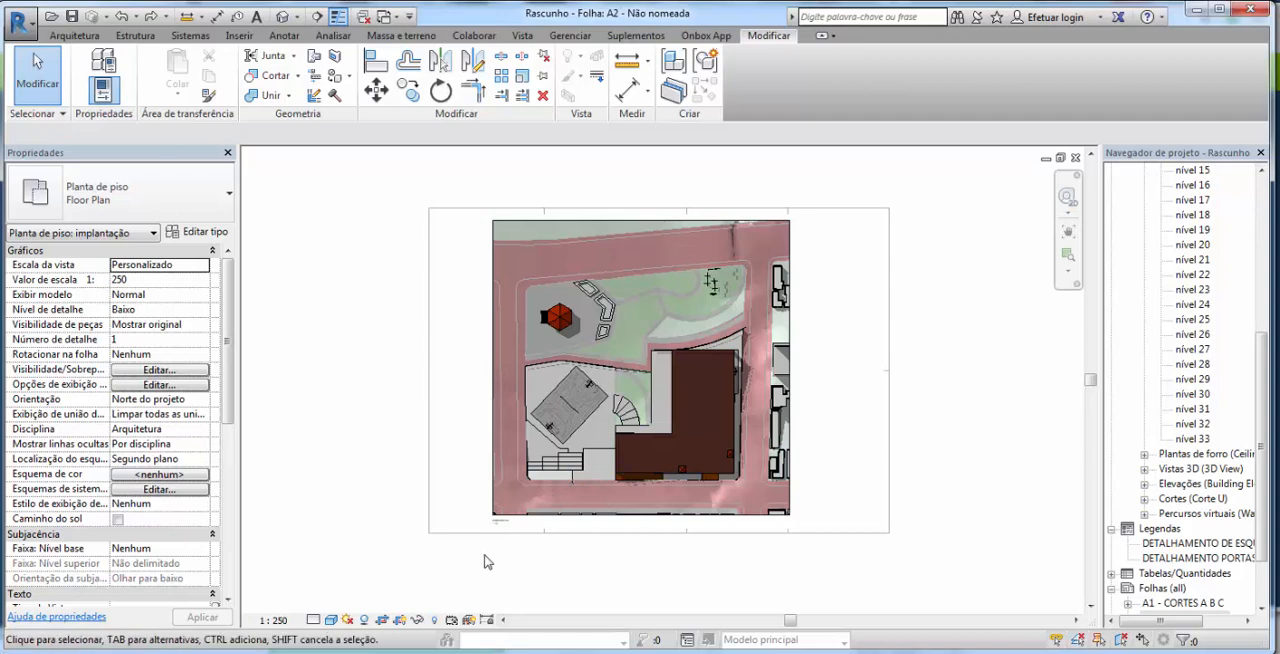
scroll(500, 538, "up", 1)
scroll(502, 537, "up", 3)
scroll(504, 537, "down", 2)
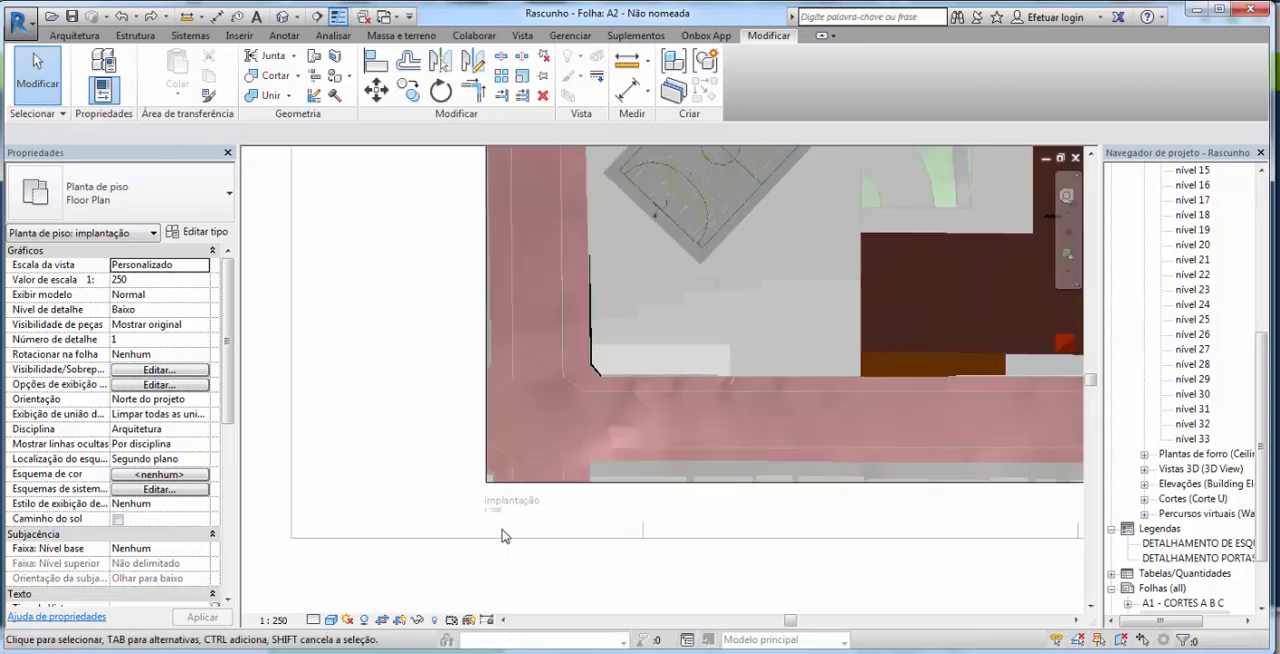
scroll(502, 537, "down", 1)
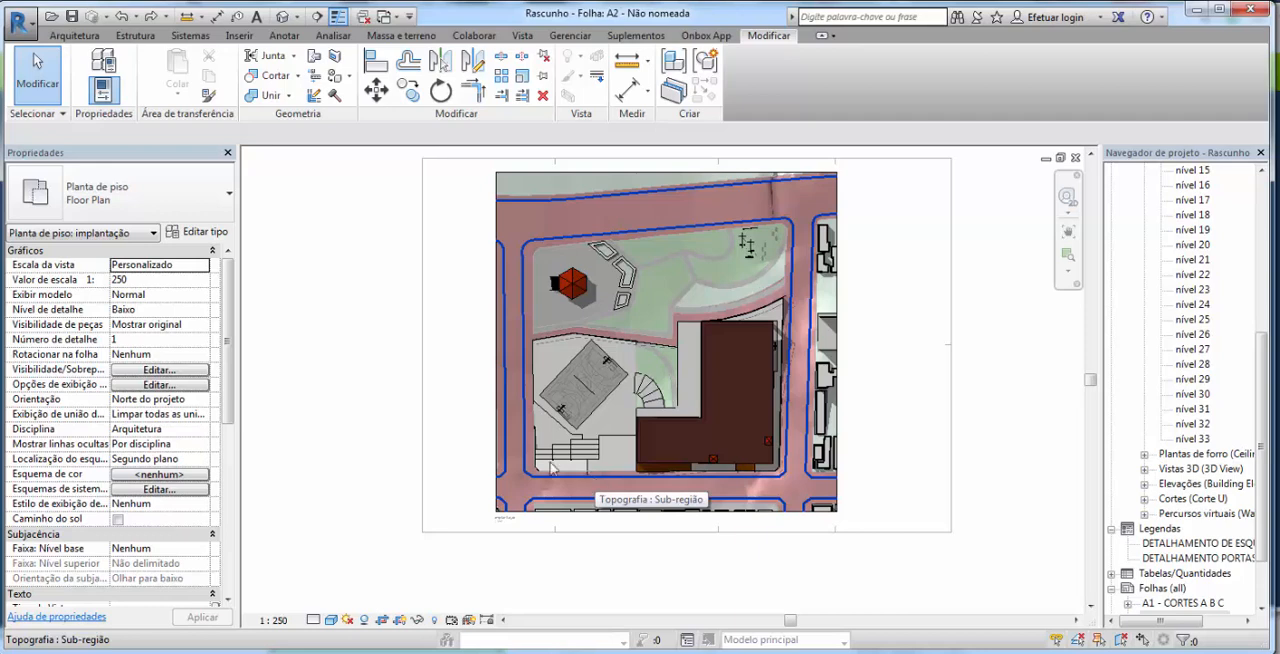
Step: Set the site plan view's visual style to Linha oculta and turn off its shadows
left_click(333, 622)
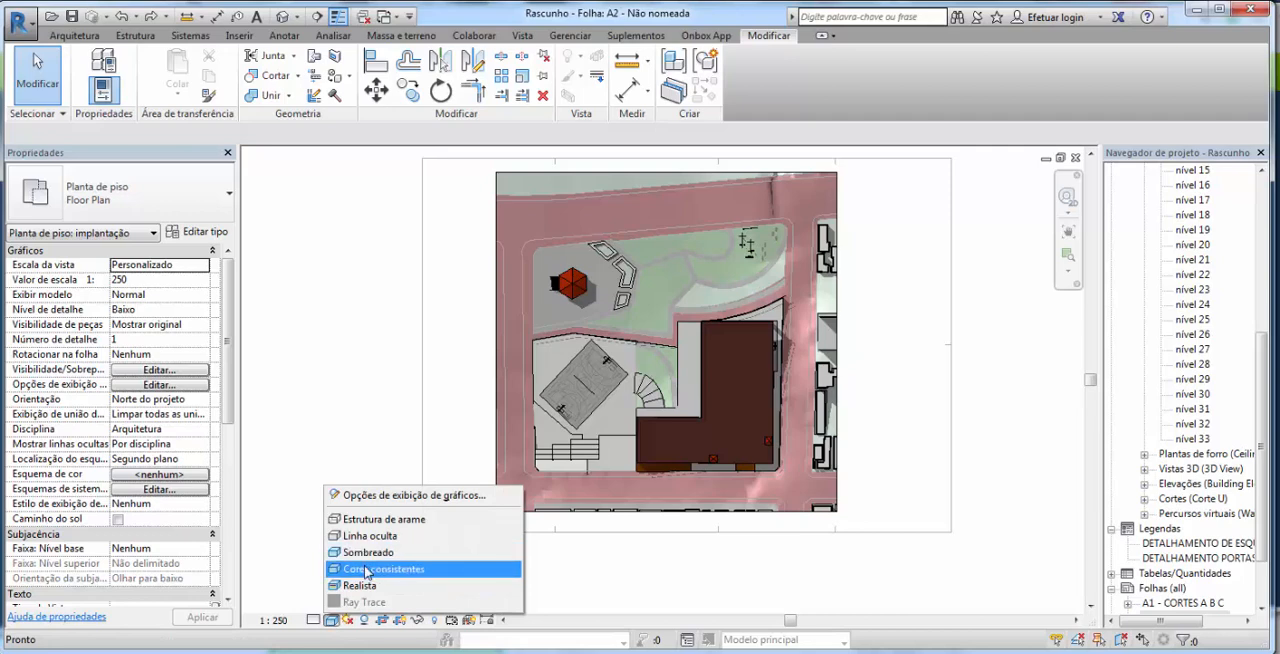
left_click(390, 537)
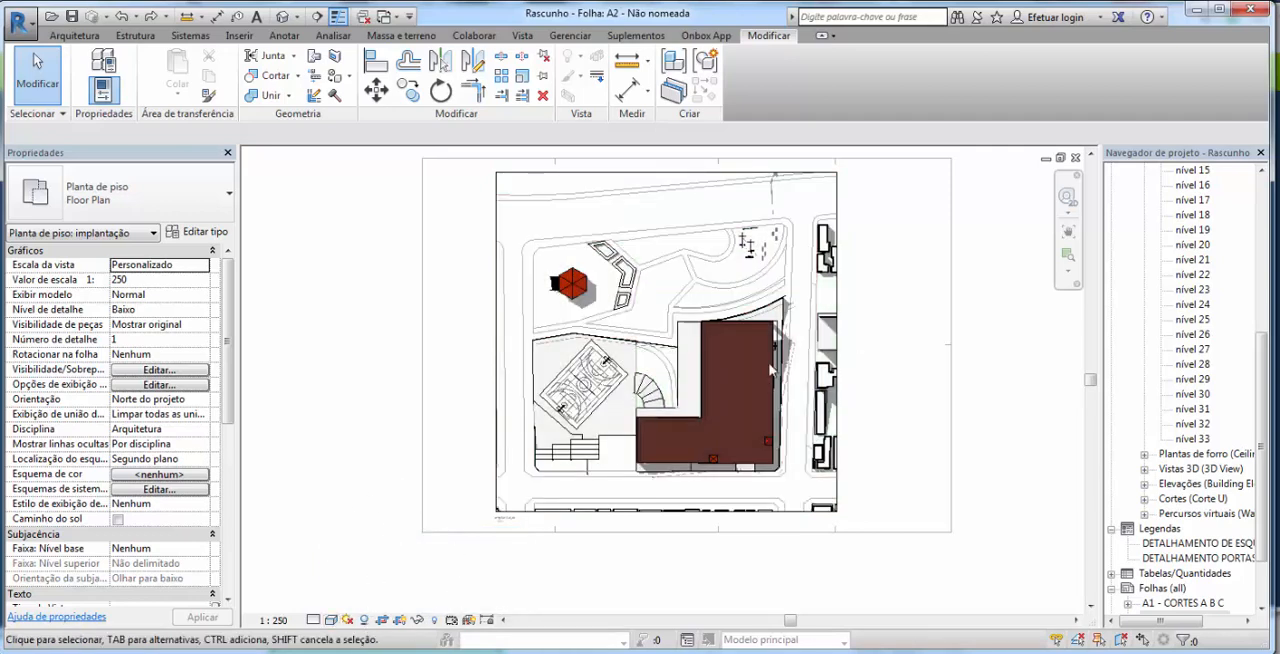
scroll(776, 378, "up", 3)
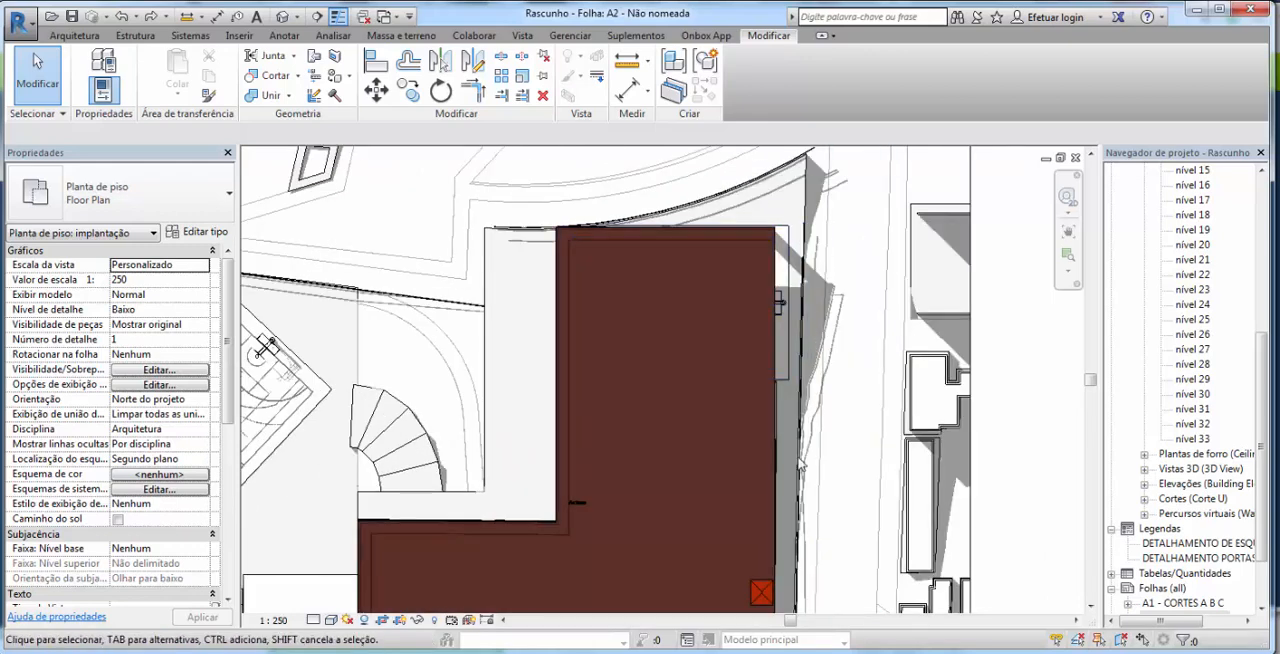
left_click(365, 621)
scroll(645, 365, "down", 4)
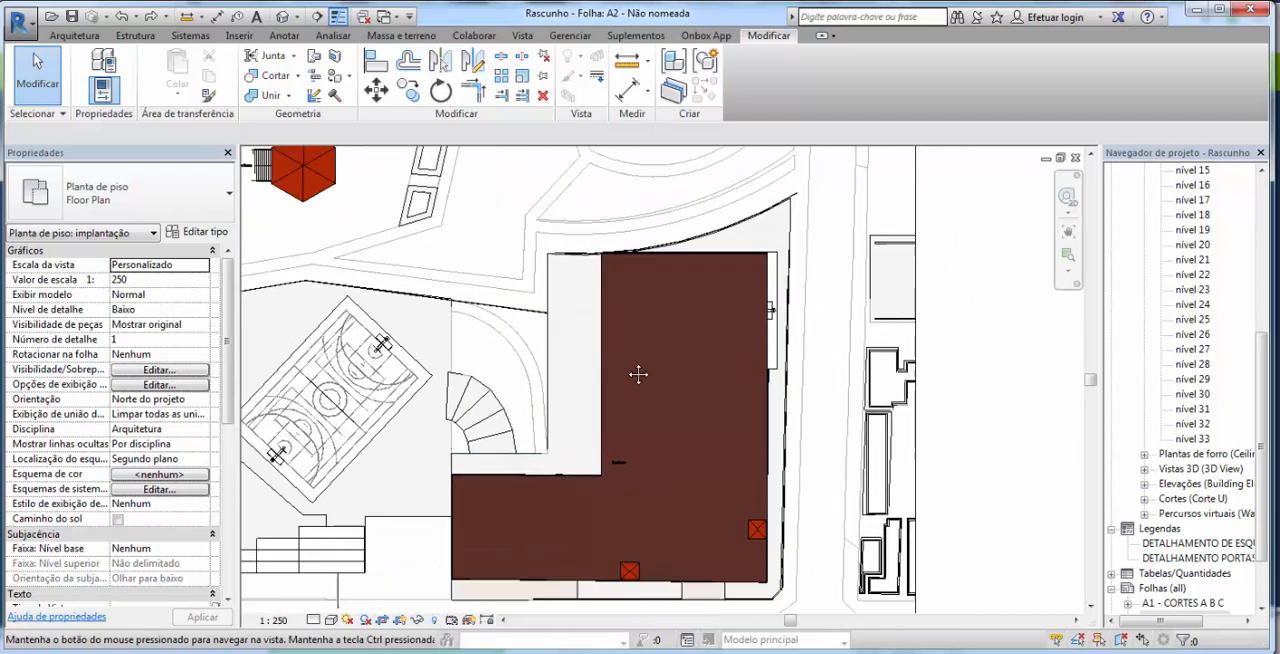
scroll(652, 356, "down", 2)
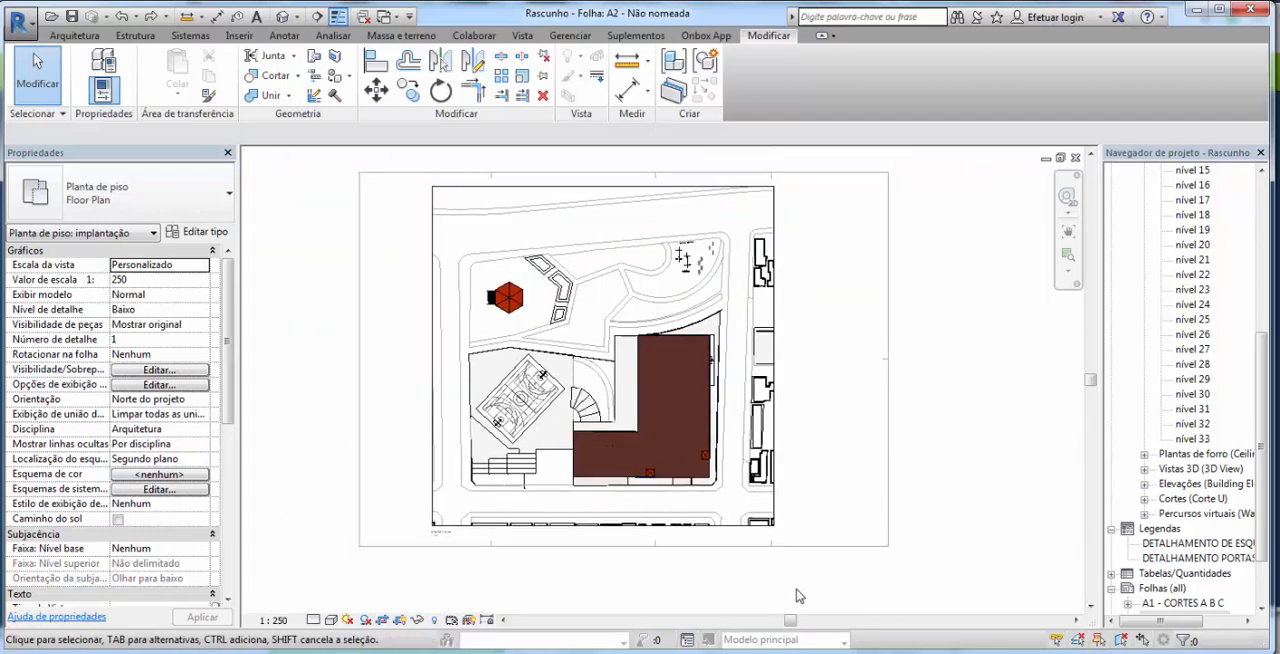
Step: Override the graphics by category for all elements in the site plan, setting the surface pattern colour to Branco
mouse_move(822, 582)
left_mouse_down()
mouse_move(766, 557)
mouse_move(772, 586)
mouse_move(471, 166)
mouse_move(422, 163)
left_mouse_up()
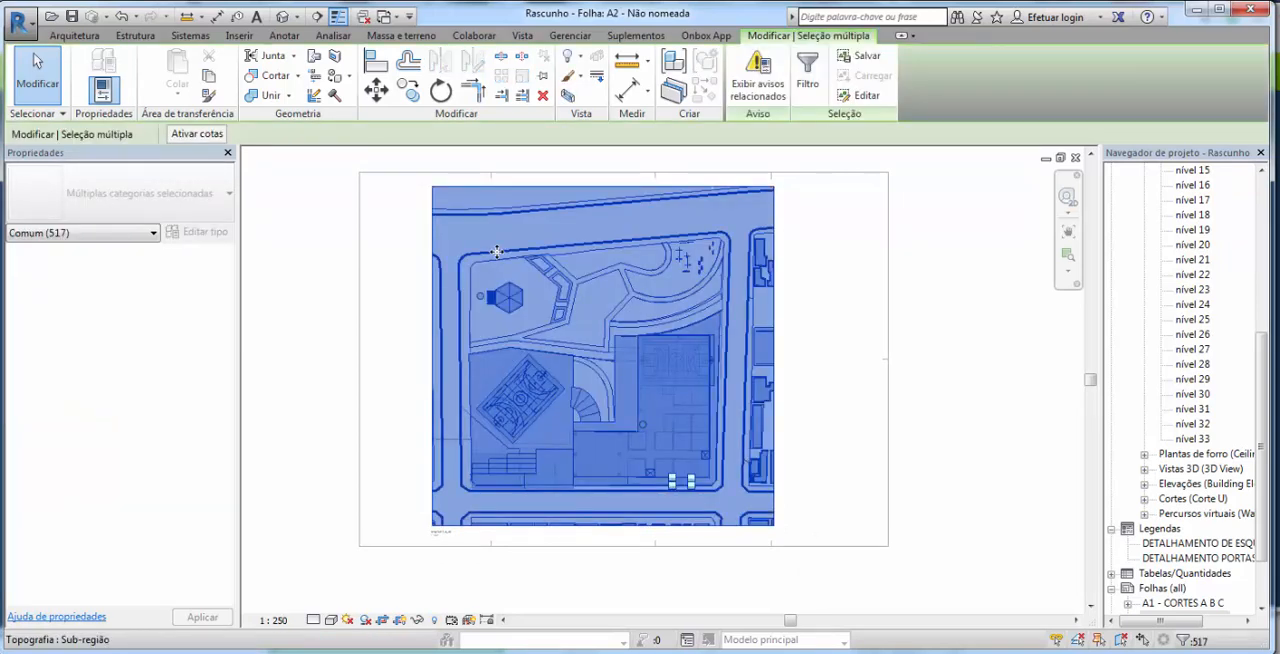
right_click(496, 250)
mouse_move(596, 382)
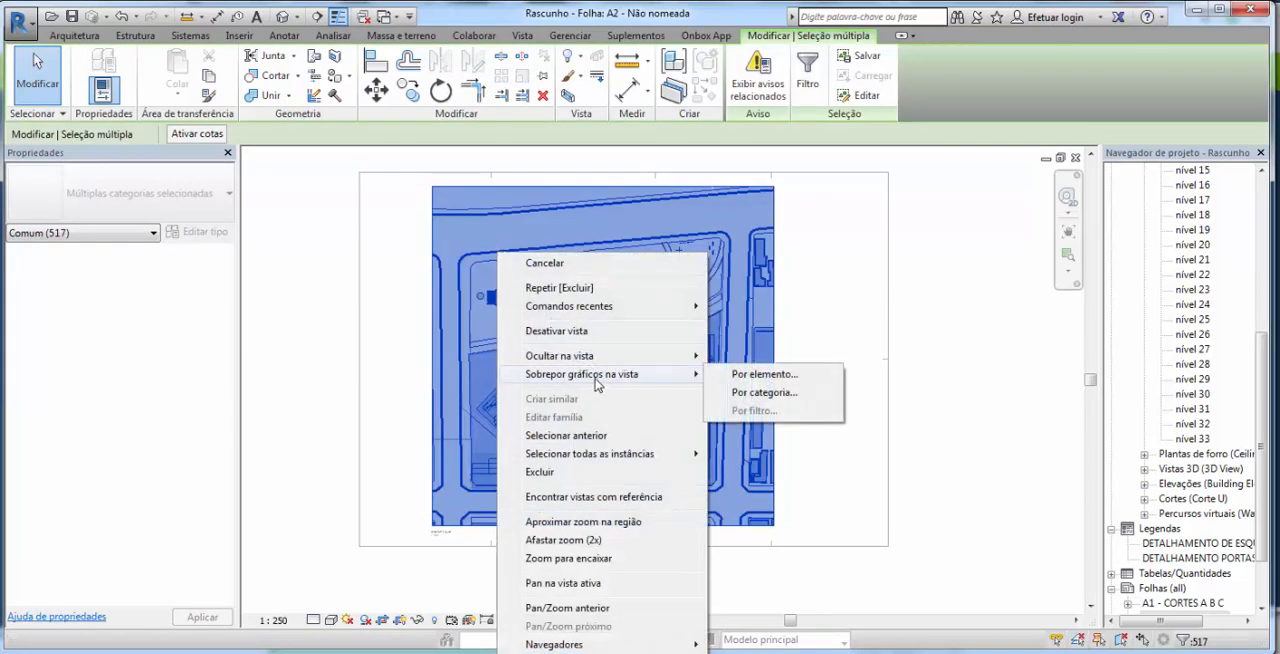
left_click(761, 396)
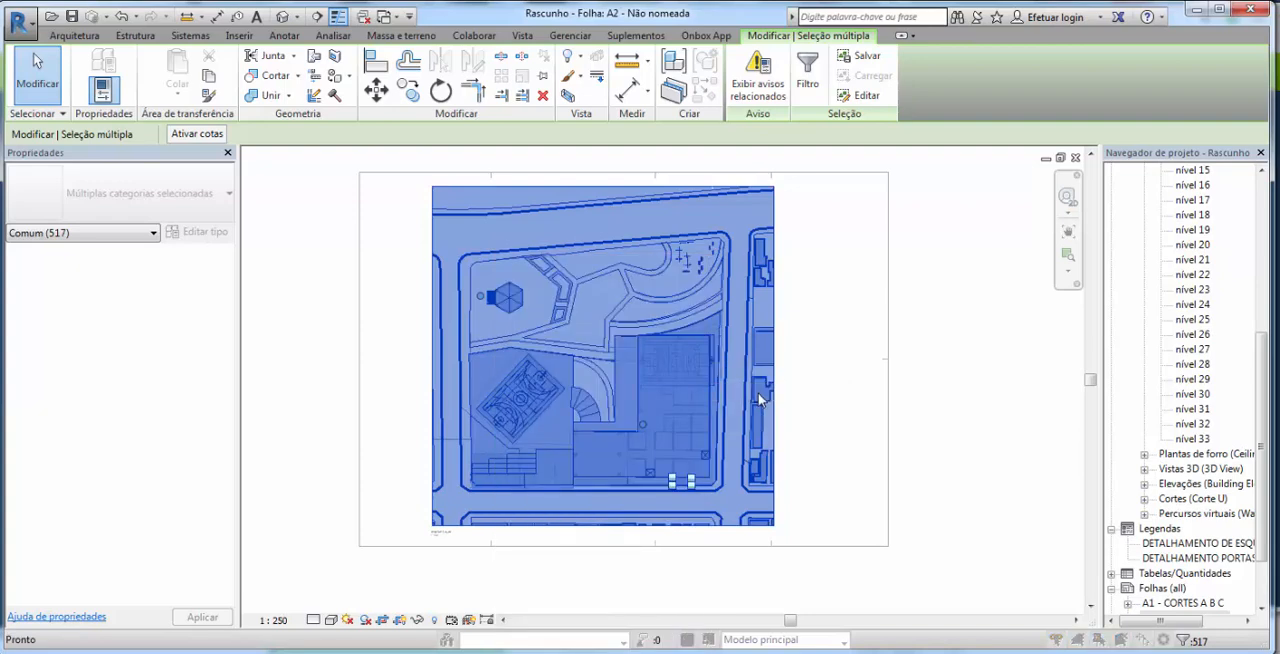
left_click(1027, 463)
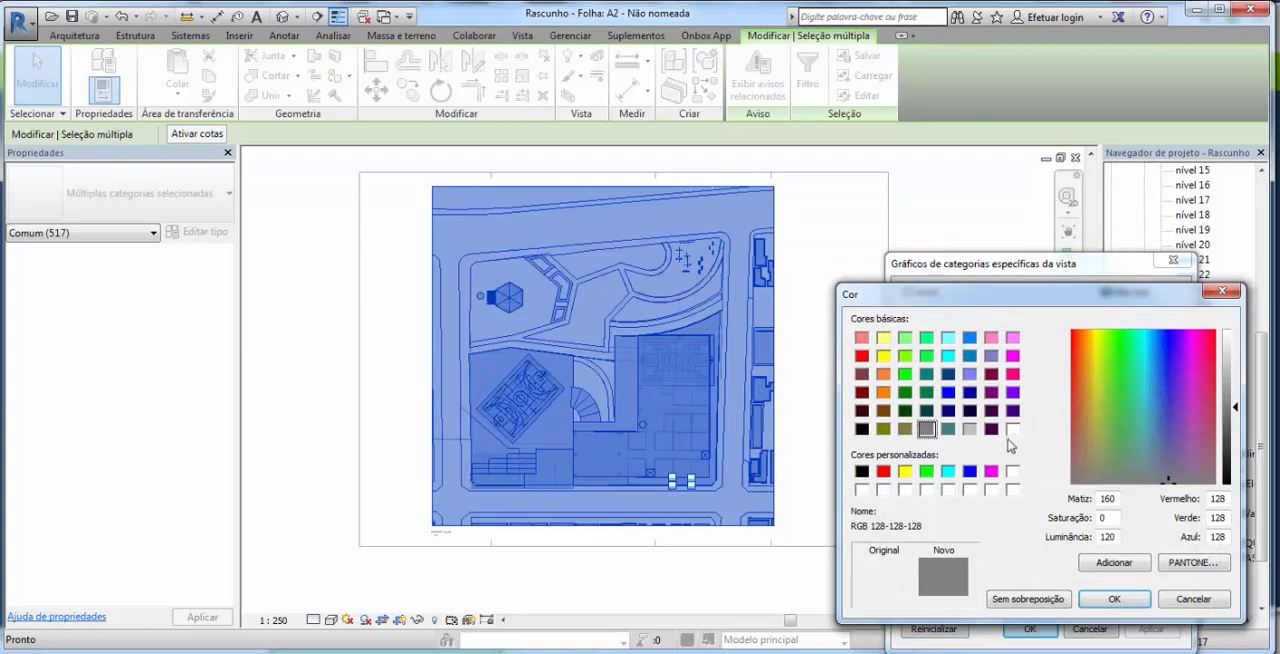
left_click(1012, 431)
left_click(1114, 599)
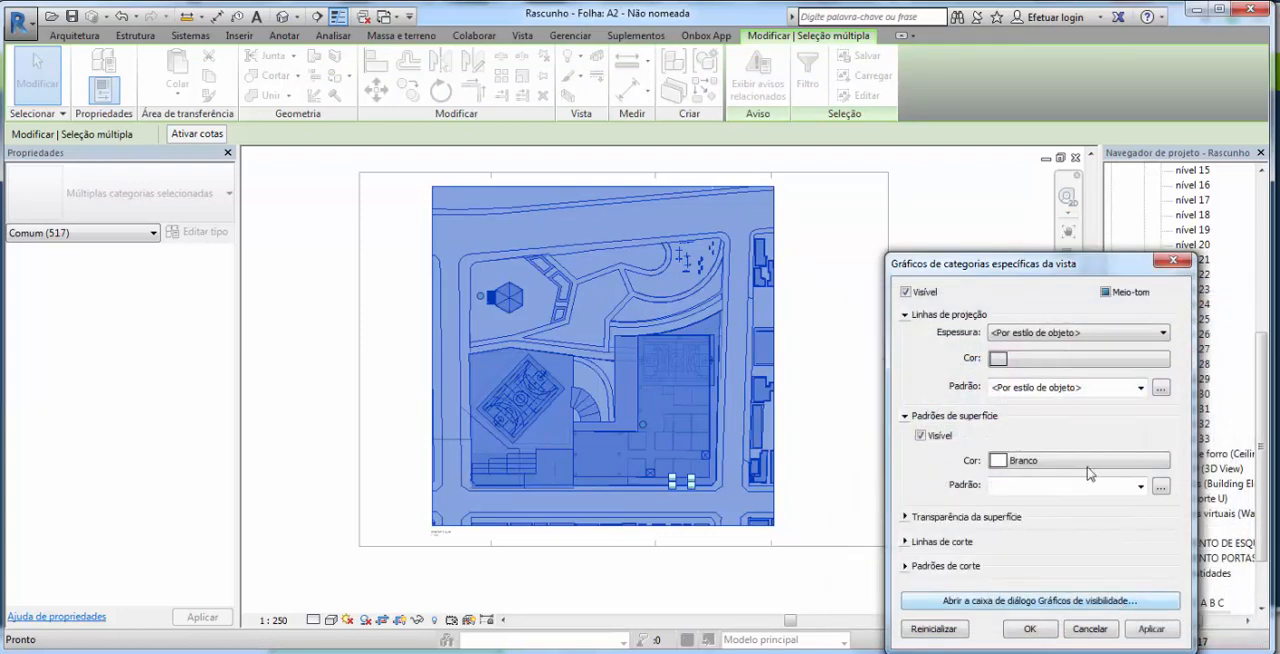
Step: Set the category override's surface pattern to Solid fill, apply it, and clear the selection
left_click(1050, 486)
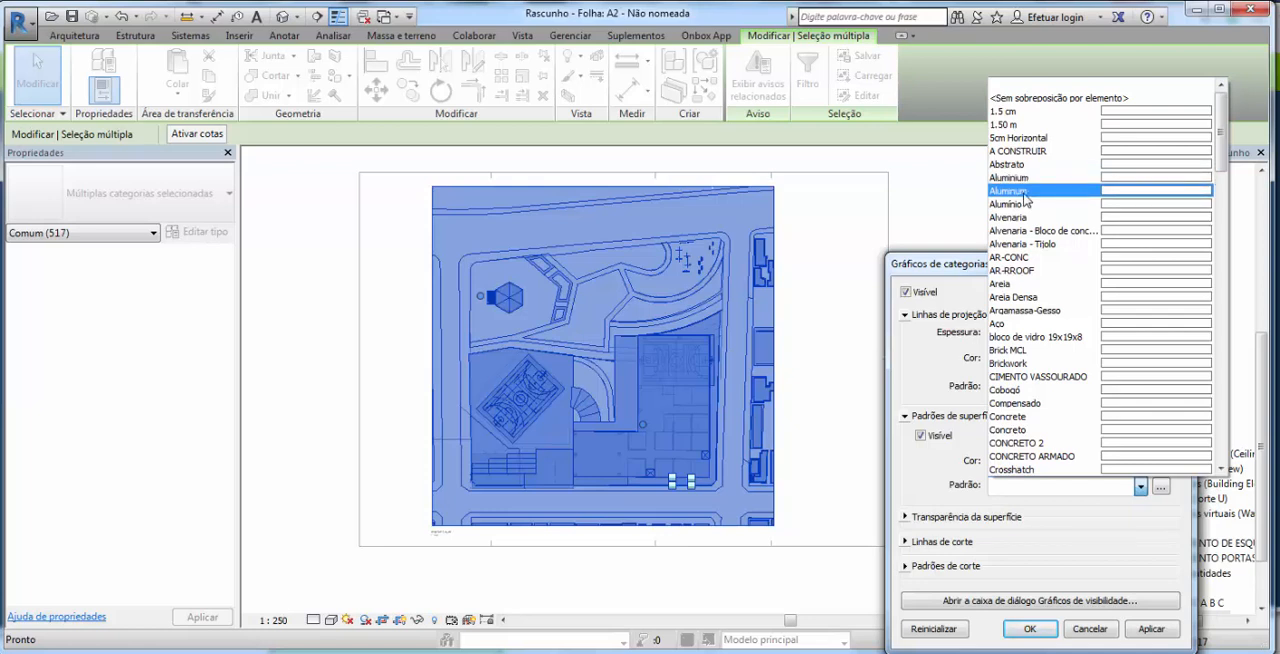
scroll(1085, 397, "down", 15)
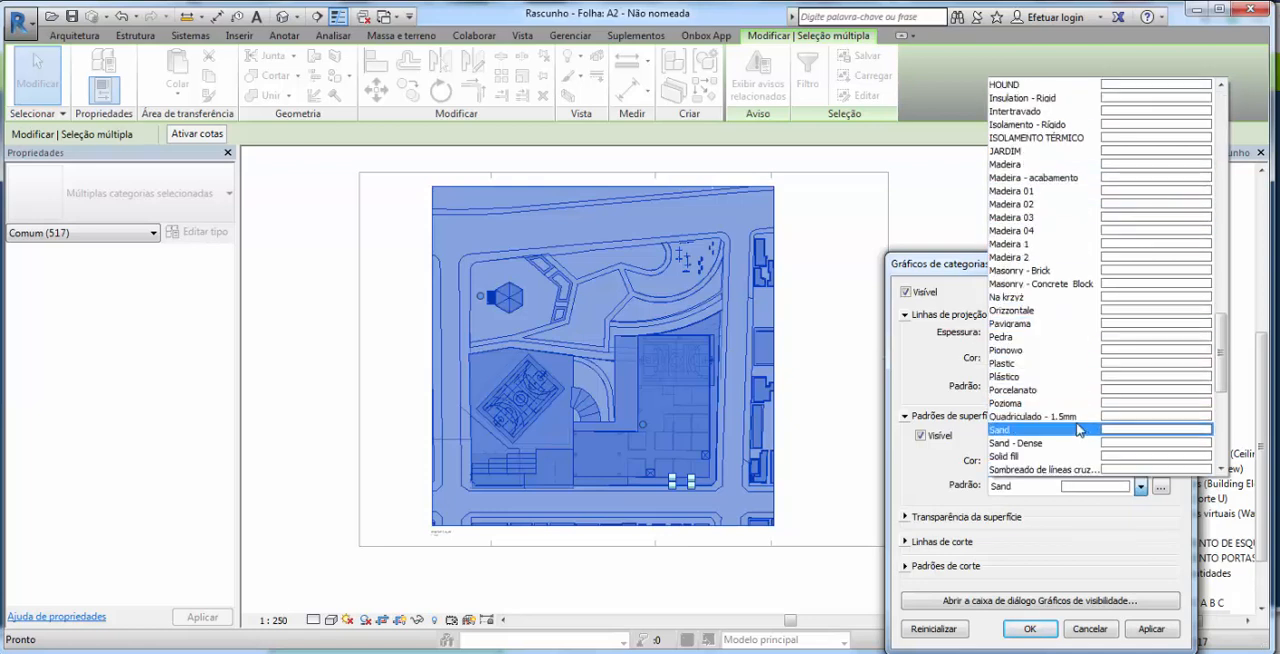
left_click(1120, 457)
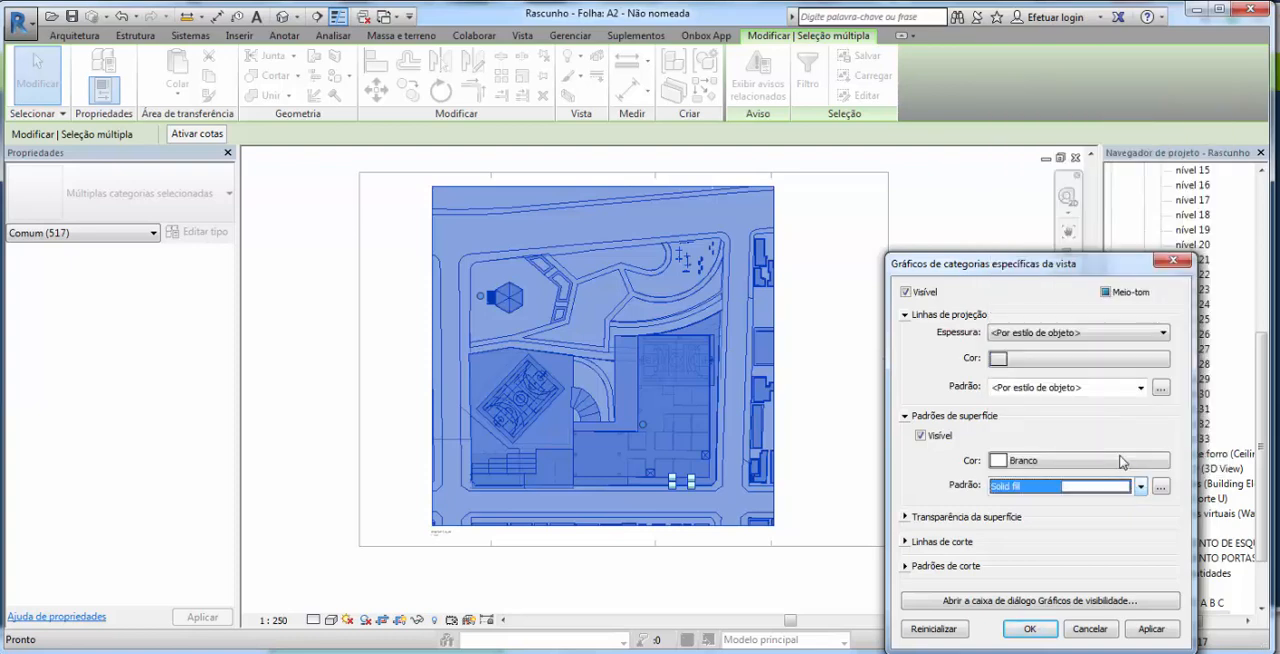
left_click(1029, 628)
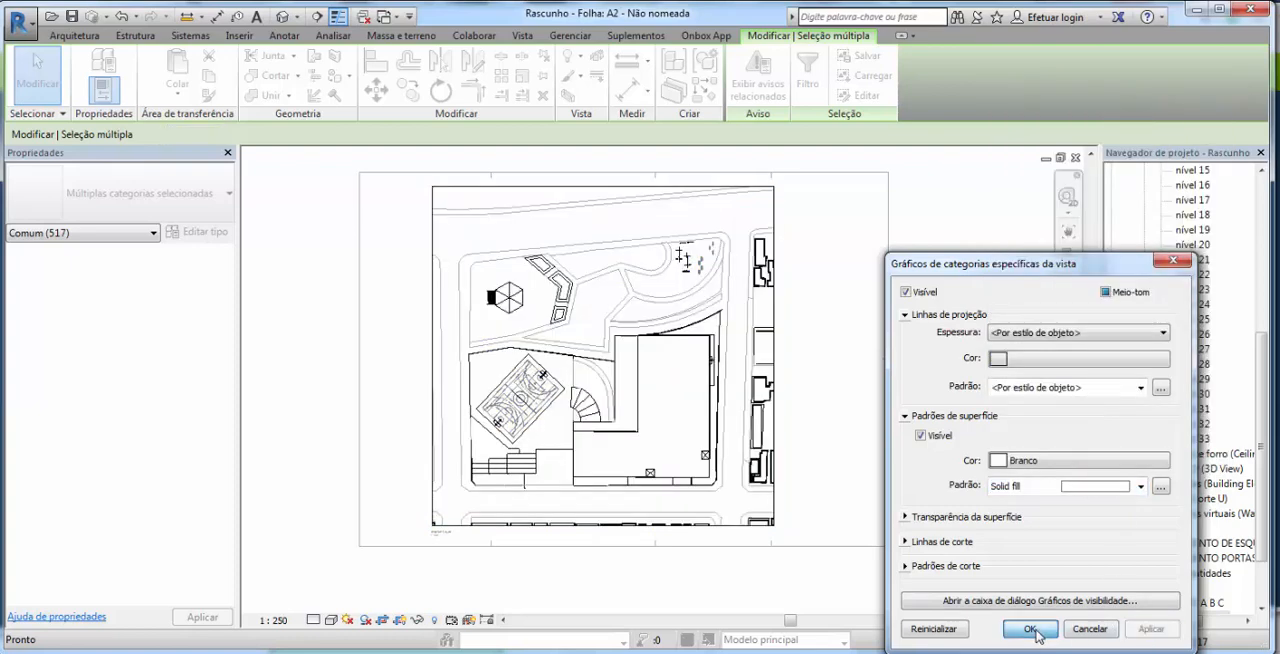
left_click(391, 317)
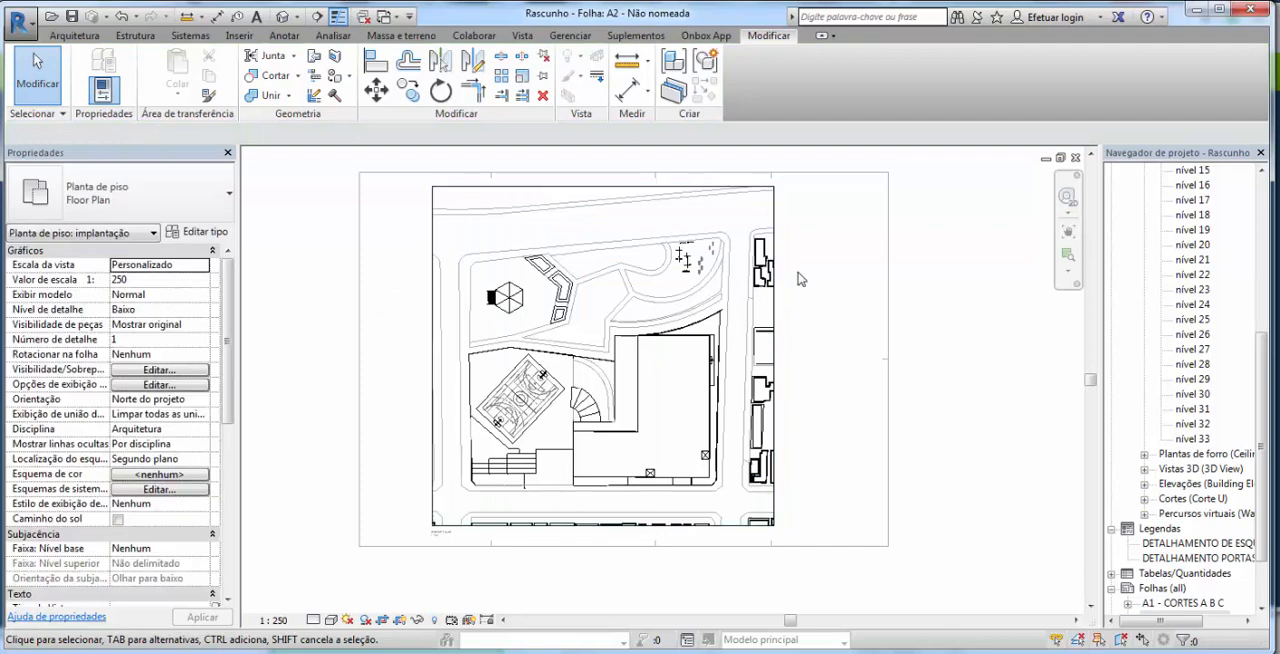
Step: Hide the playground equipment's category in the view, using the swing sets and nearby items in the park's upper corner
scroll(703, 241, "up", 5)
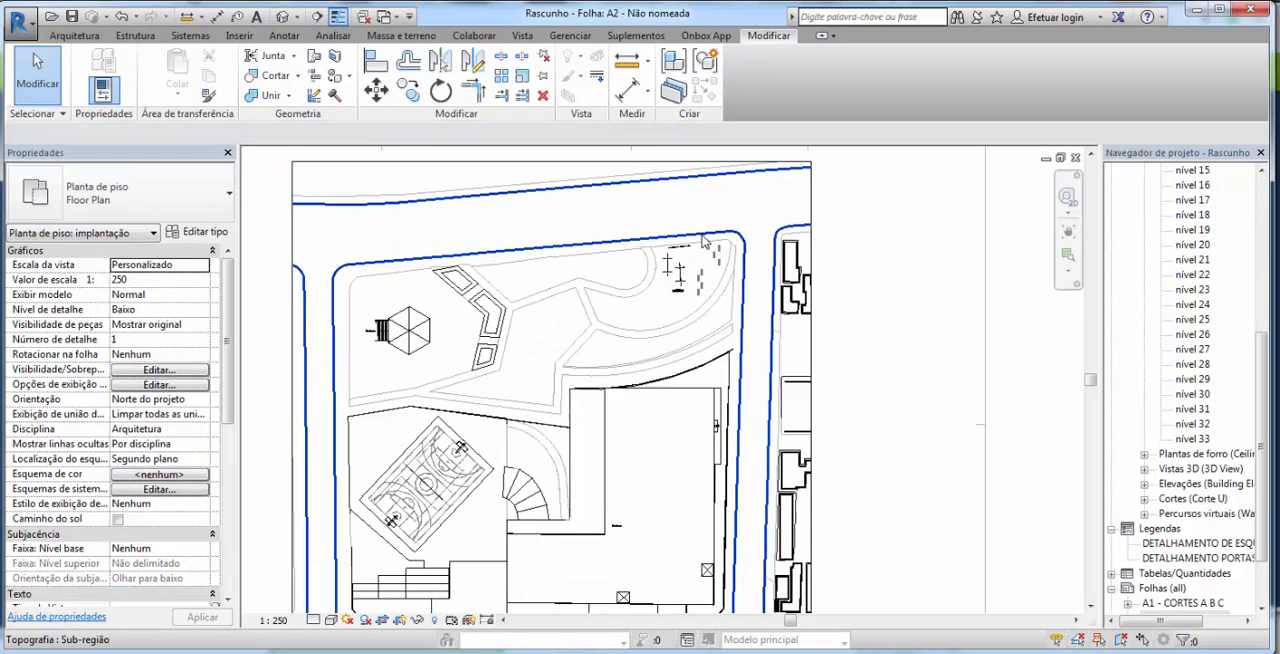
scroll(690, 270, "up", 4)
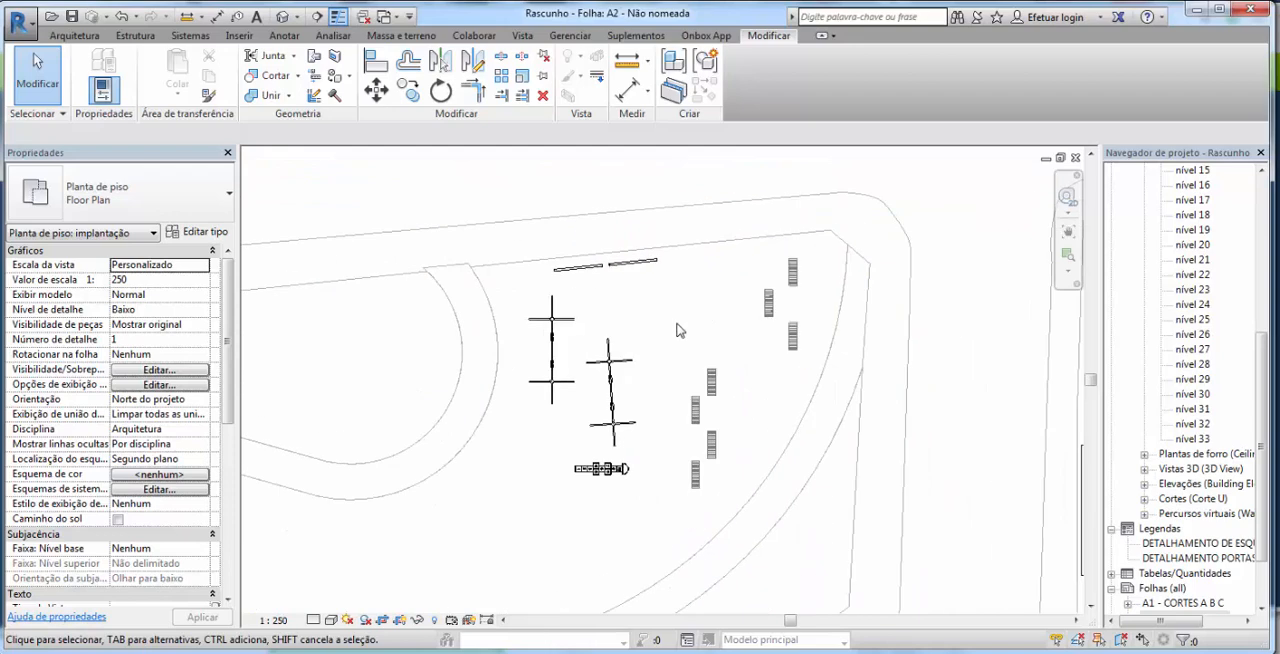
scroll(676, 330, "up", 1)
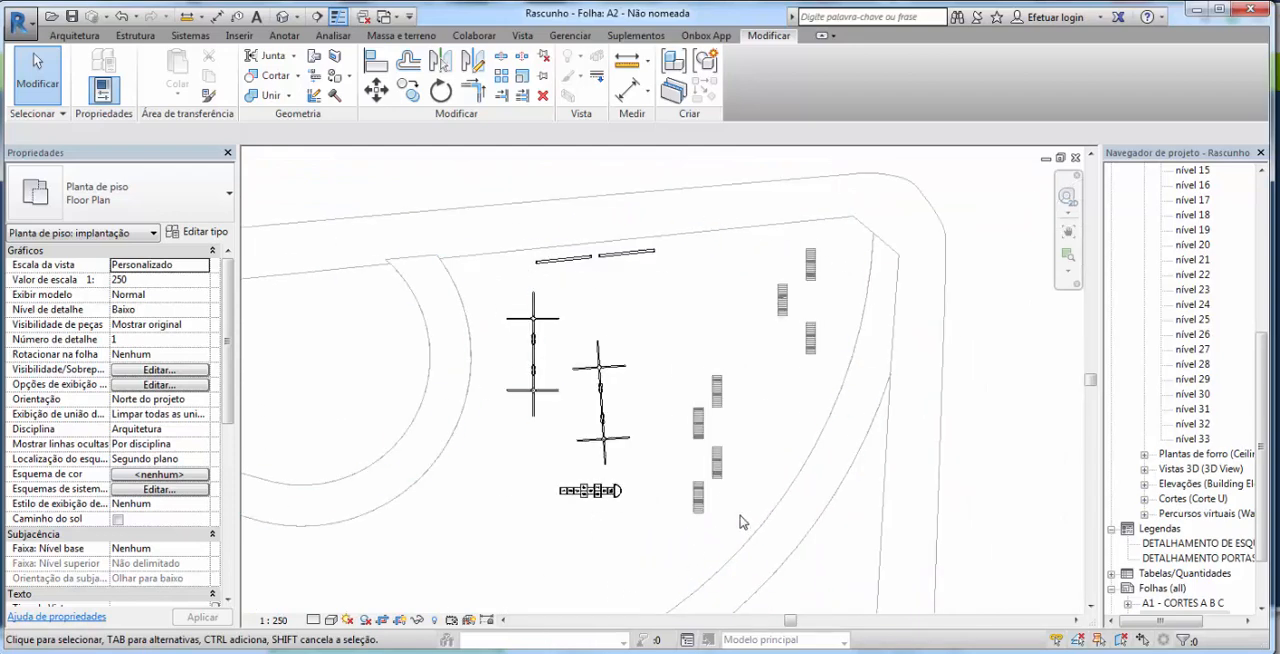
left_click_drag(740, 521, 528, 256)
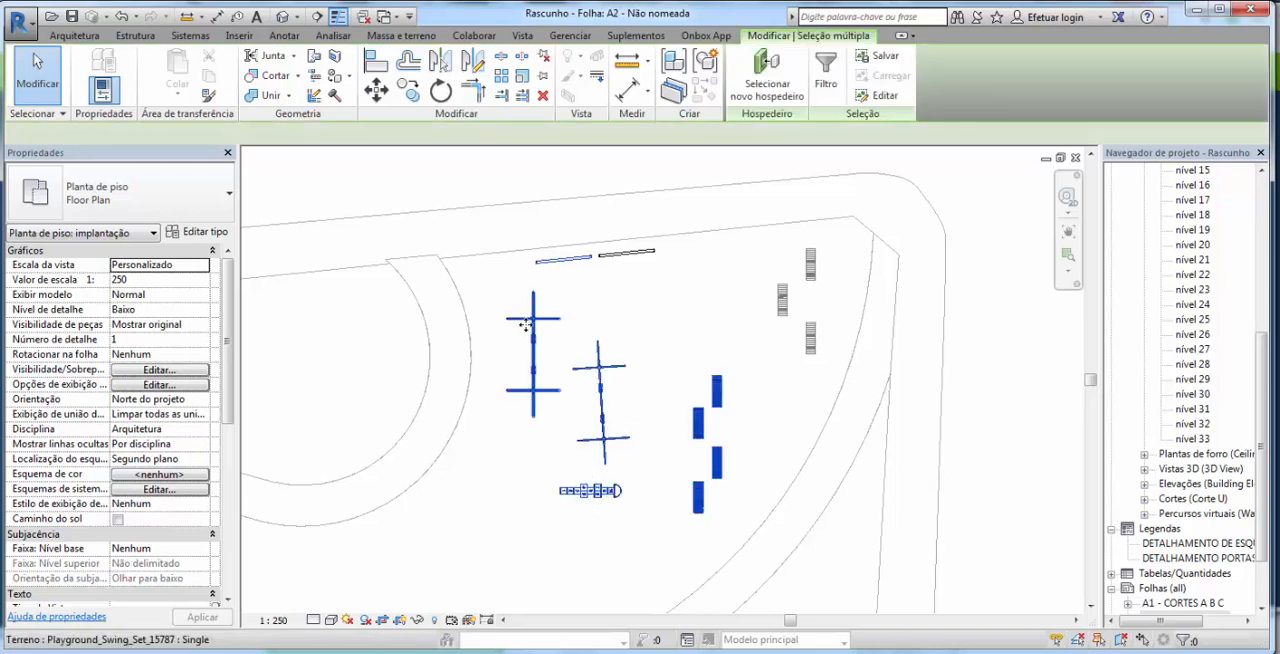
right_click(531, 329)
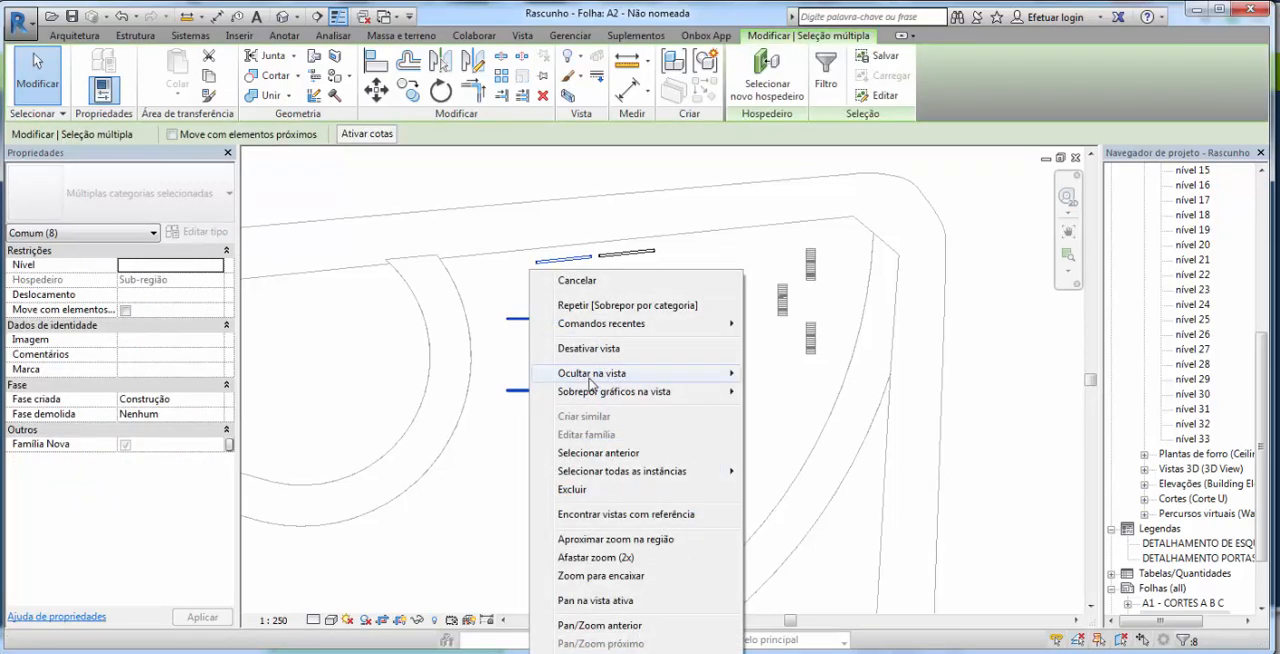
mouse_move(600, 373)
left_click(806, 393)
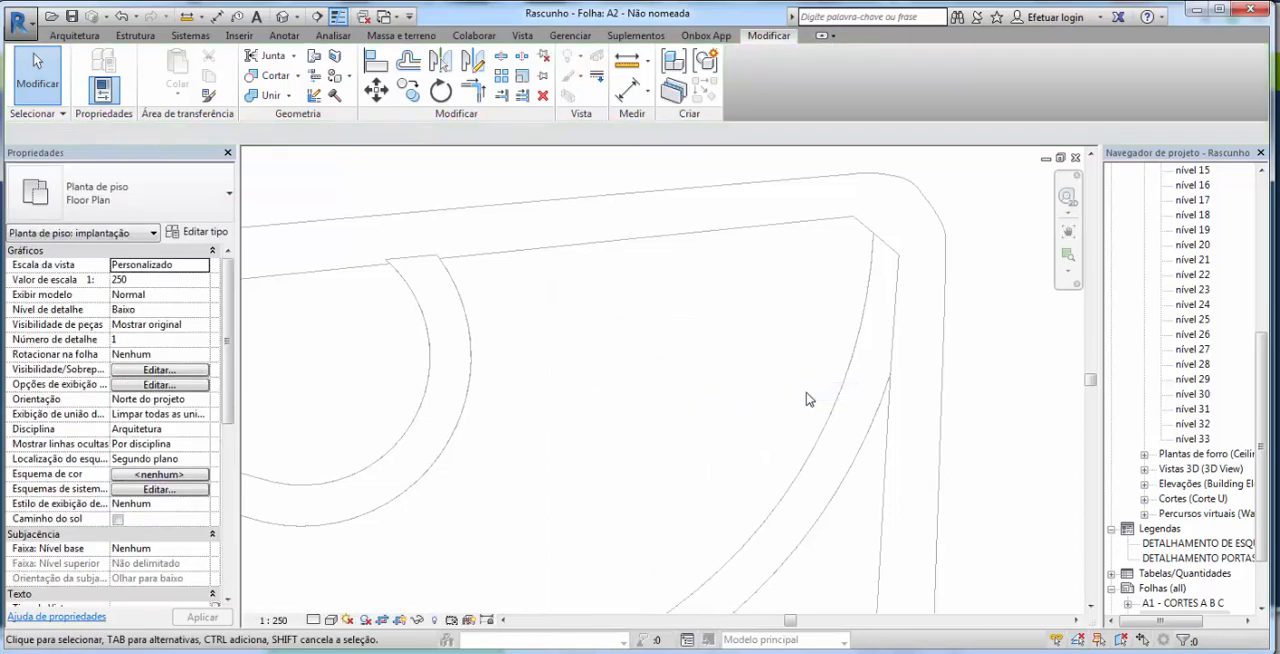
Step: Examine the park, building and sports court areas of the site plan for remaining unwanted elements
scroll(755, 347, "down", 2)
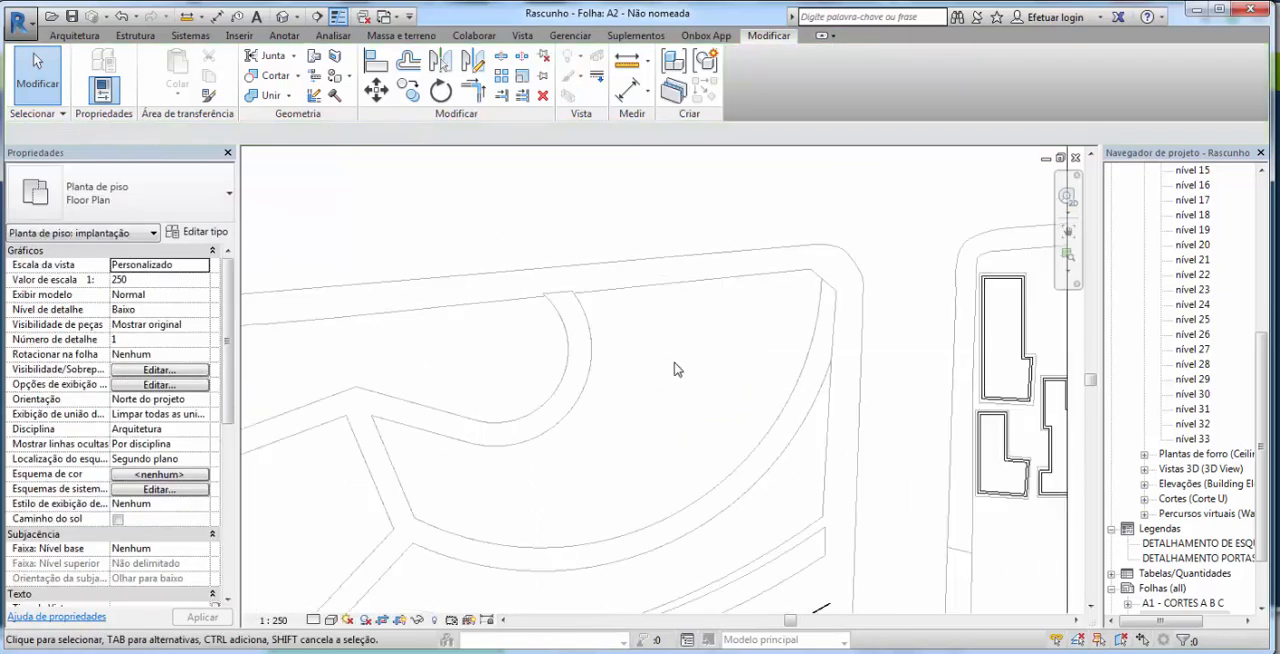
scroll(675, 370, "down", 3)
left_click_drag(692, 424, 790, 247)
scroll(649, 370, "down", 1)
left_click_drag(670, 399, 673, 341)
scroll(735, 312, "down", 1)
left_click_drag(737, 313, 722, 348)
scroll(712, 338, "down", 1)
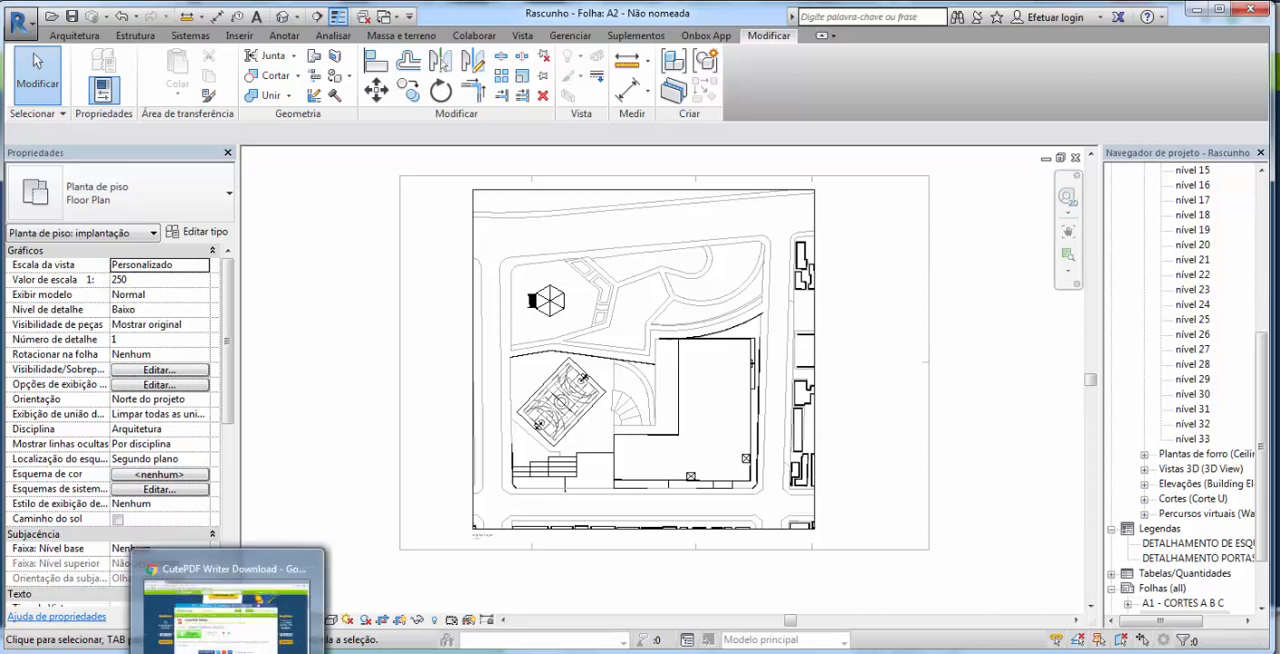
Step: View the CutePDF Writer download page in the browser and return to Revit
left_click(277, 652)
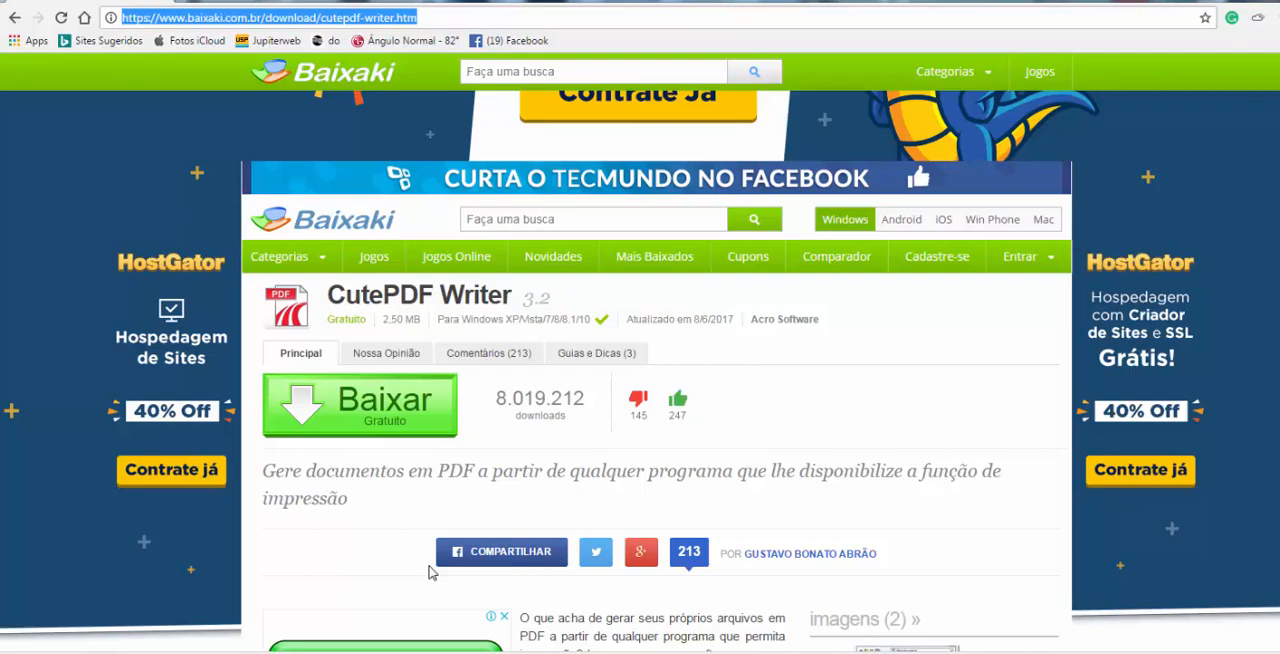
key("alt+Tab")
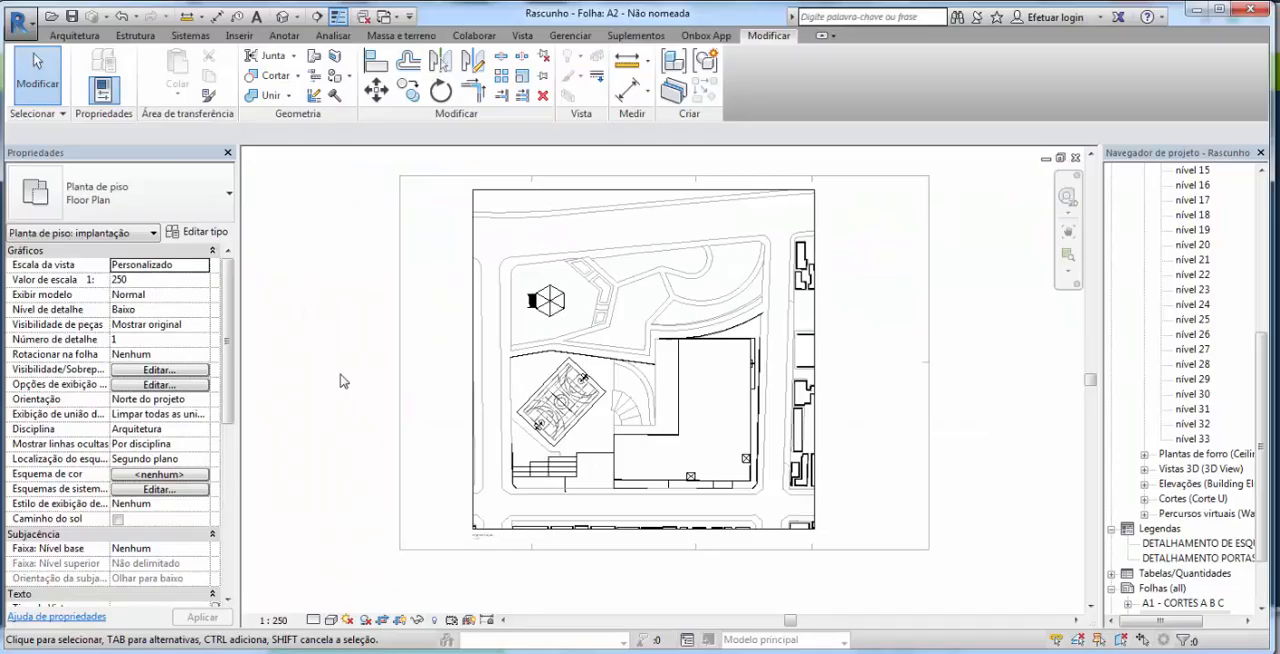
Step: Start printing the sheet and choose CutePDF Writer as the printer
left_click(24, 24)
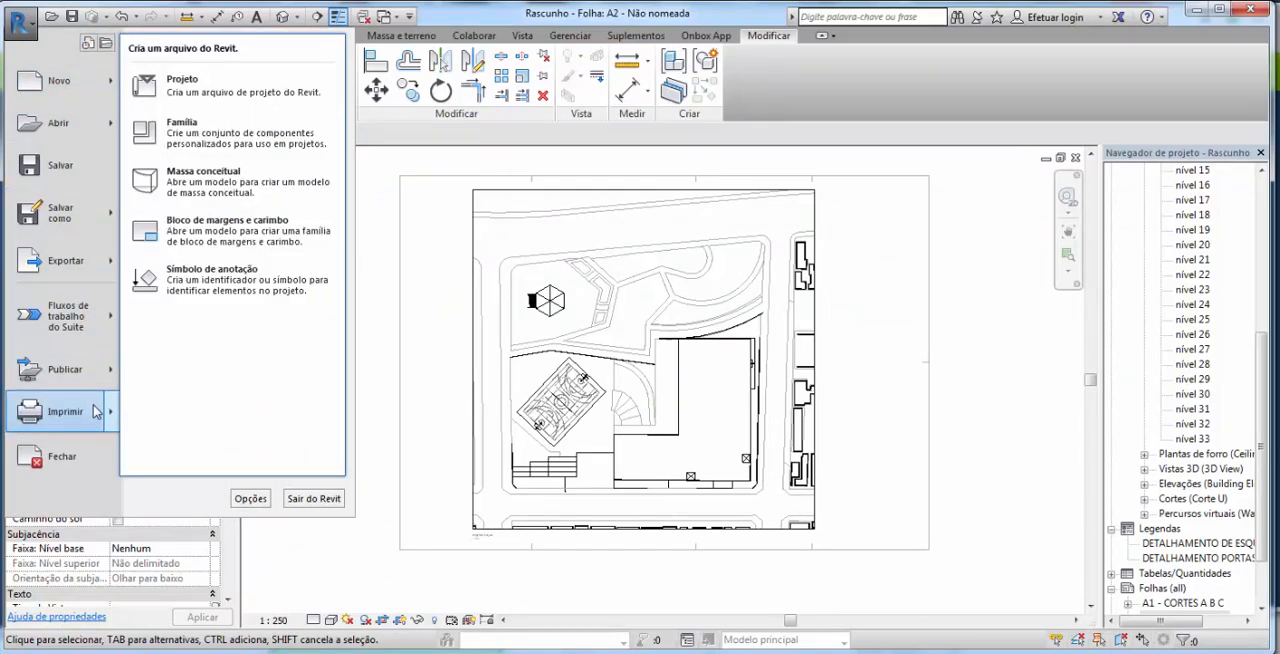
mouse_move(97, 411)
left_click(258, 108)
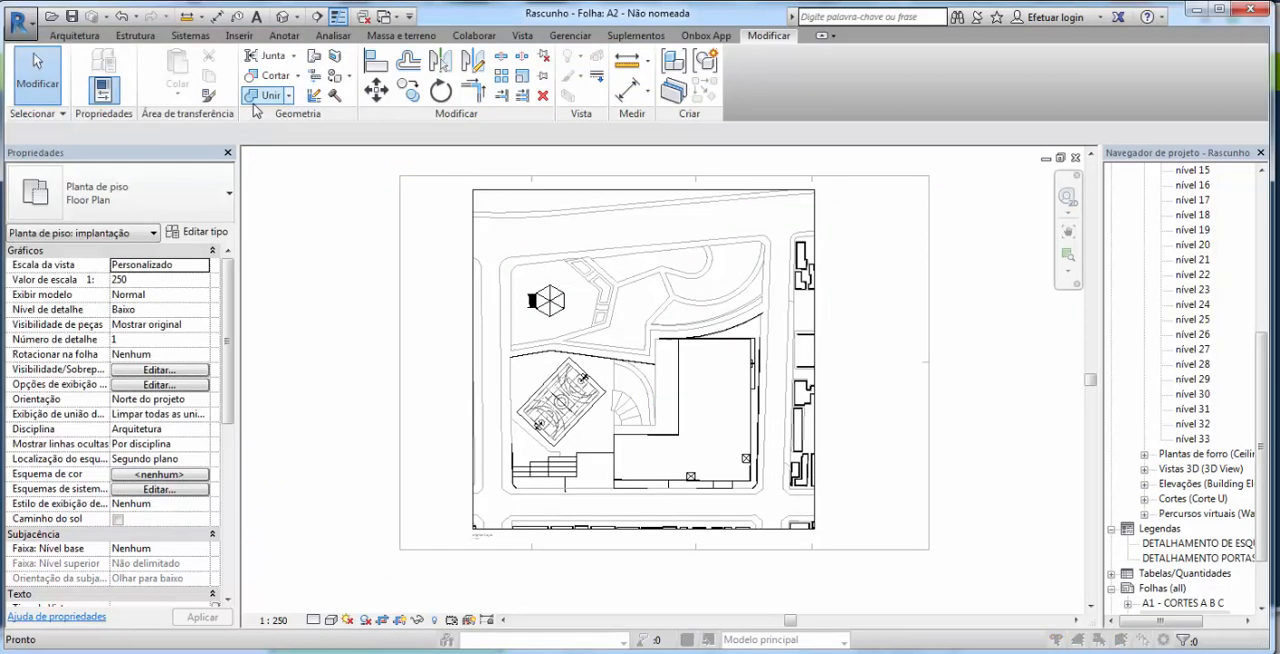
left_click(592, 168)
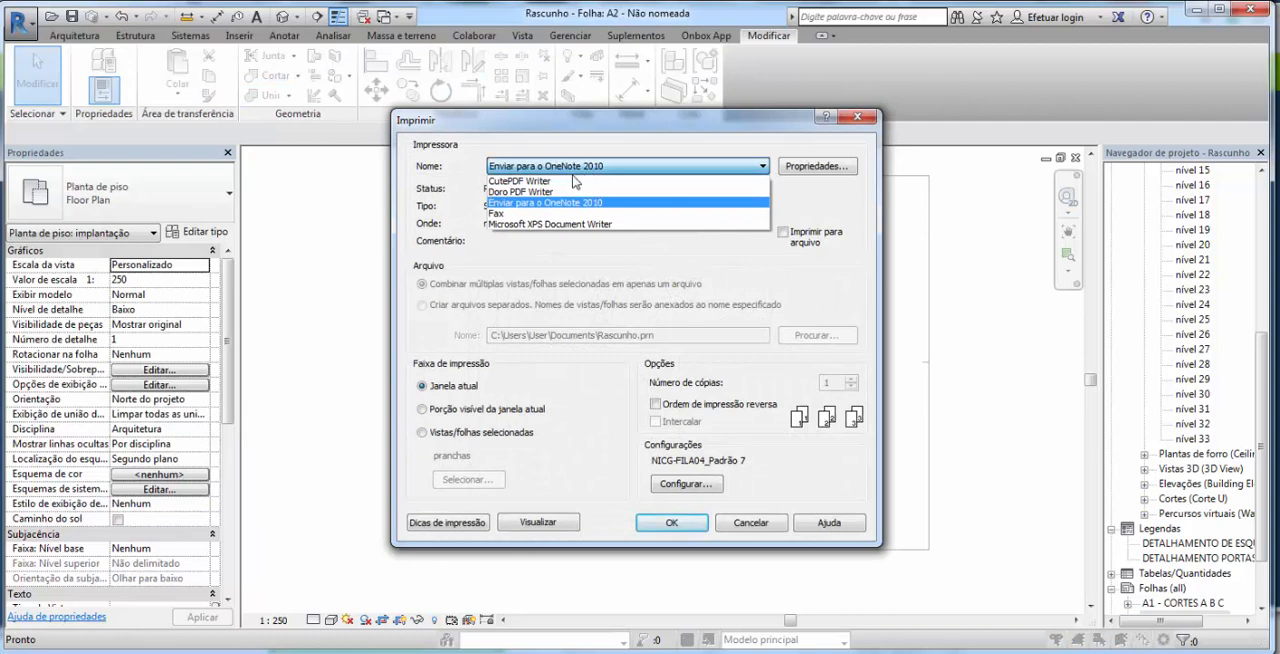
left_click(558, 182)
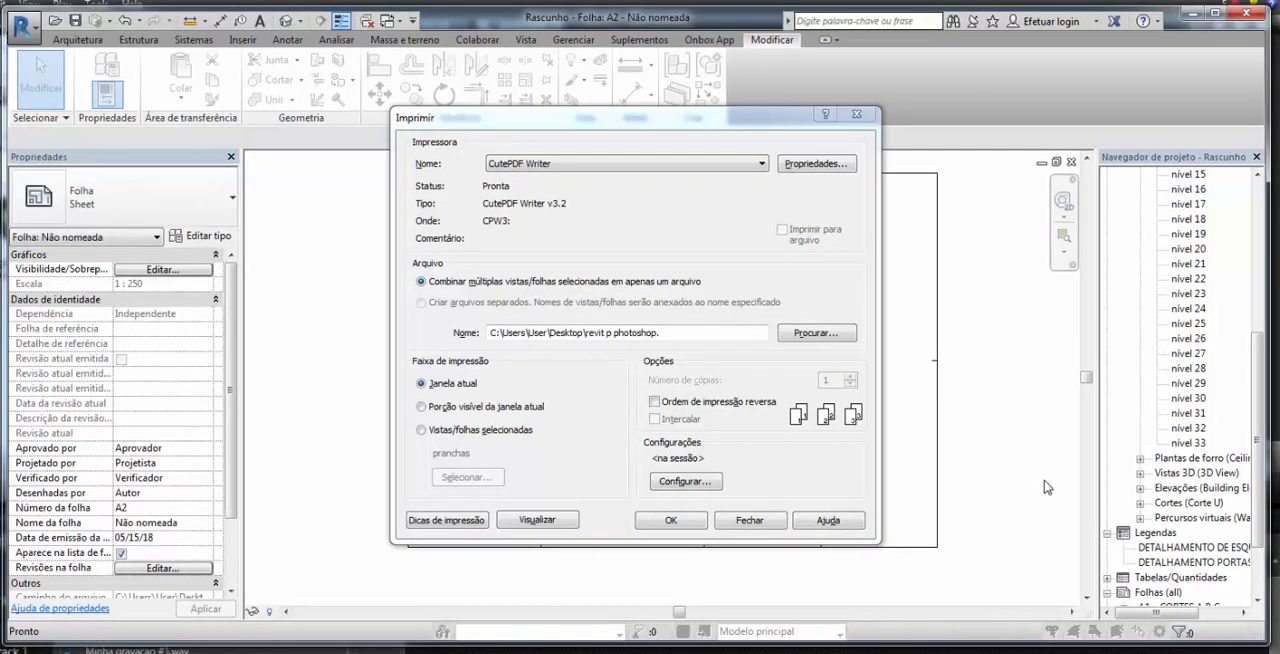
Step: Configure the print setup with vector processing, Apresentação raster quality and Linhas pretas colours, without storing the settings for future sessions
left_click(684, 481)
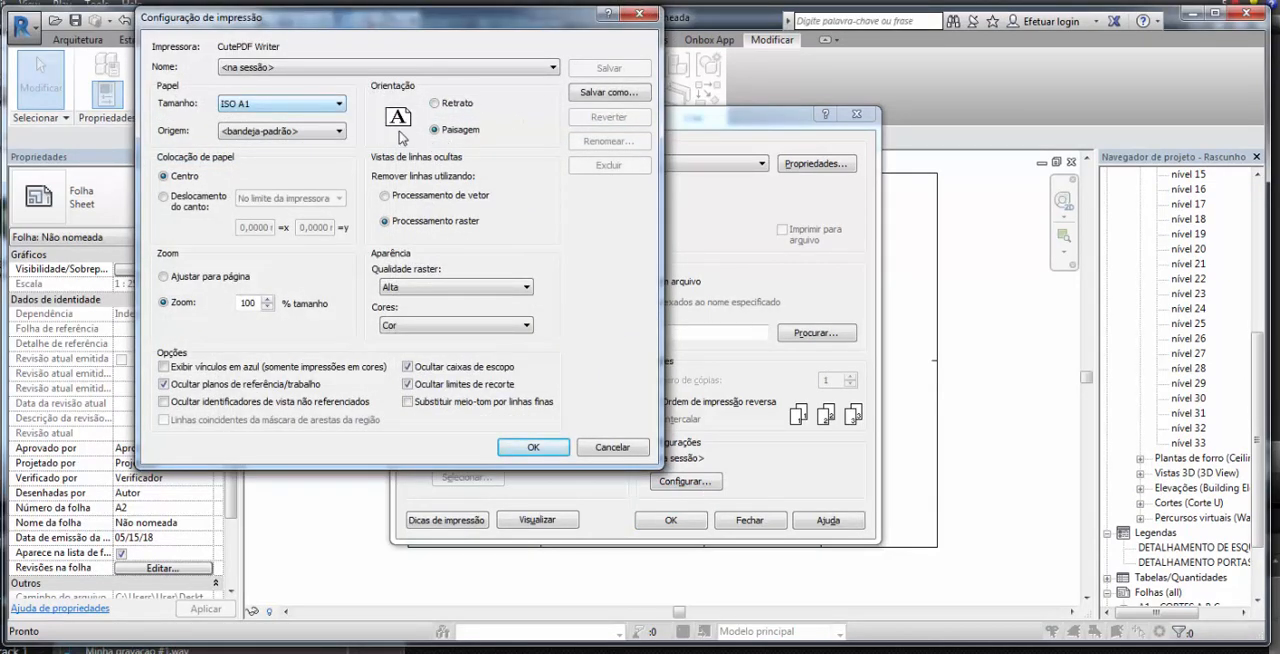
left_click(385, 196)
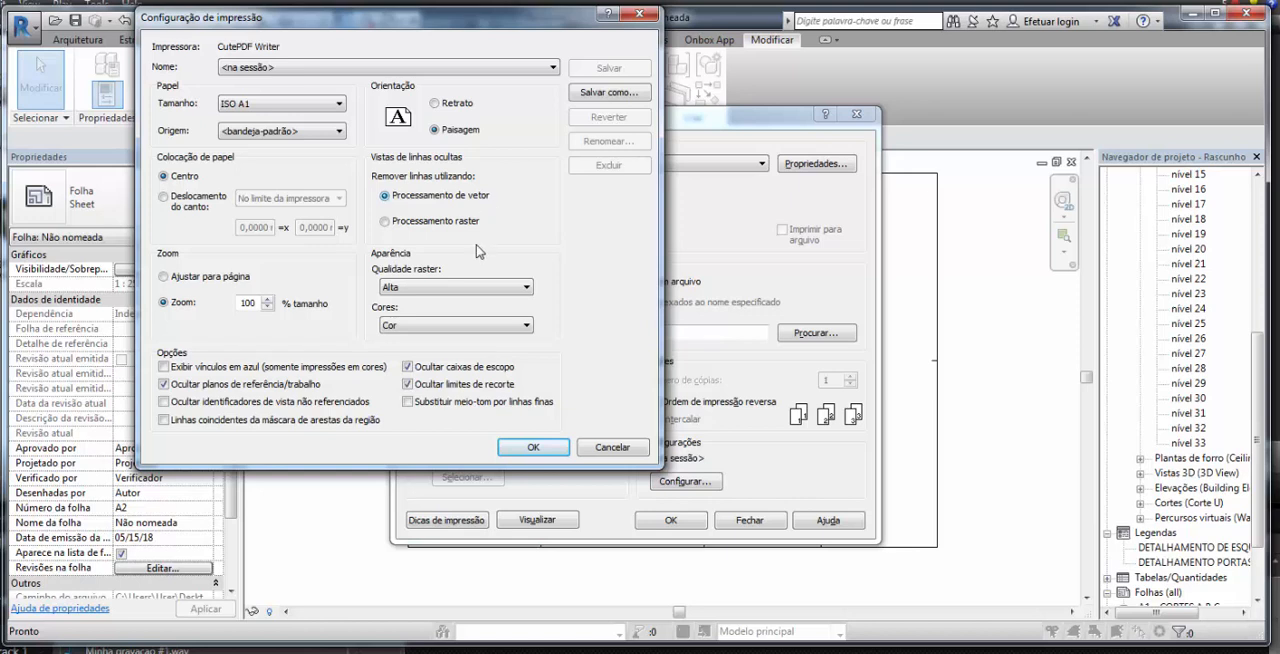
left_click(455, 293)
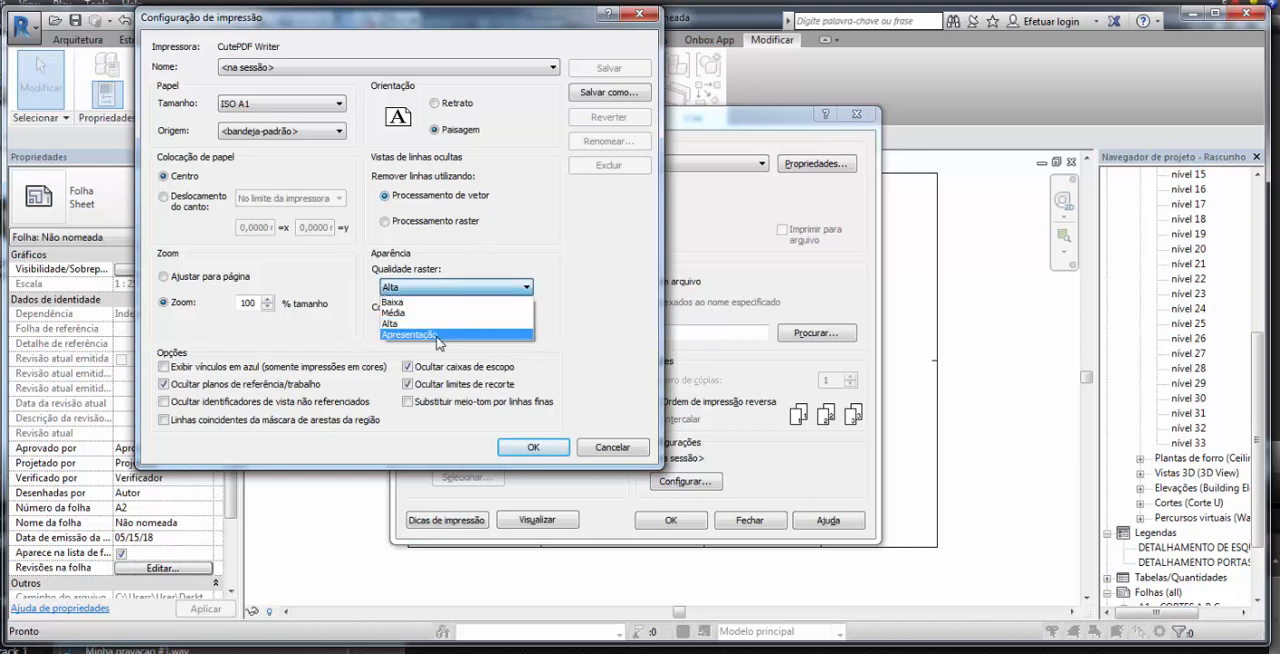
left_click(437, 336)
left_click(443, 328)
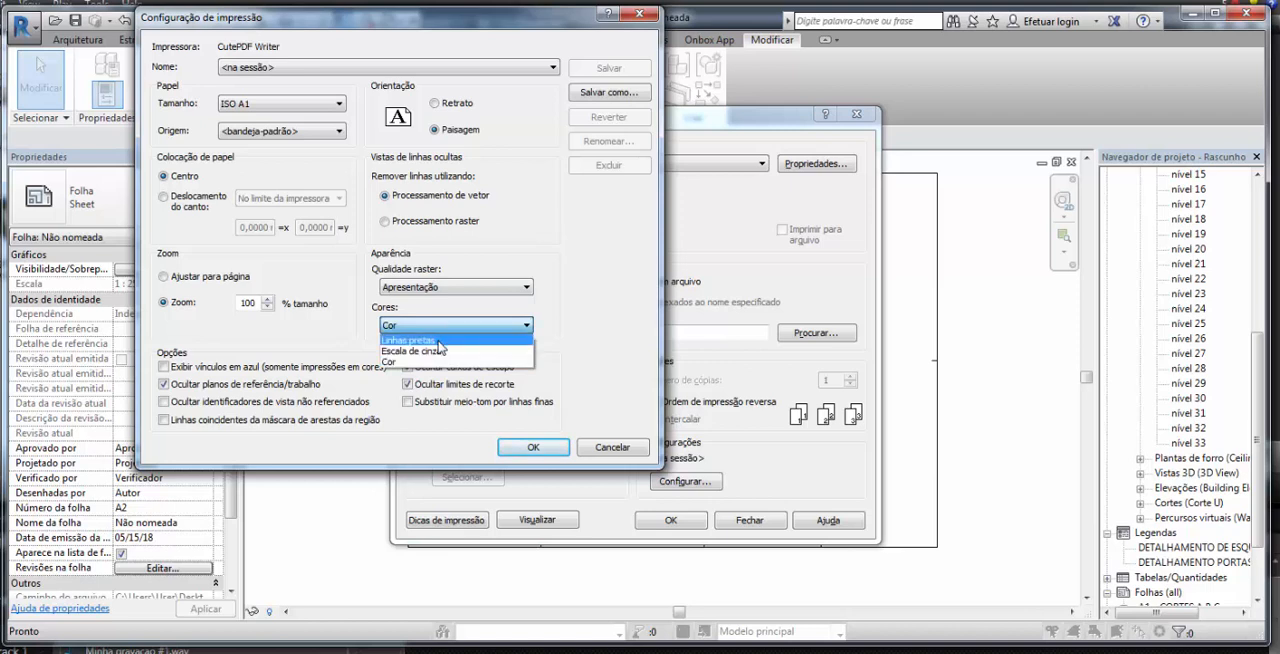
left_click(438, 341)
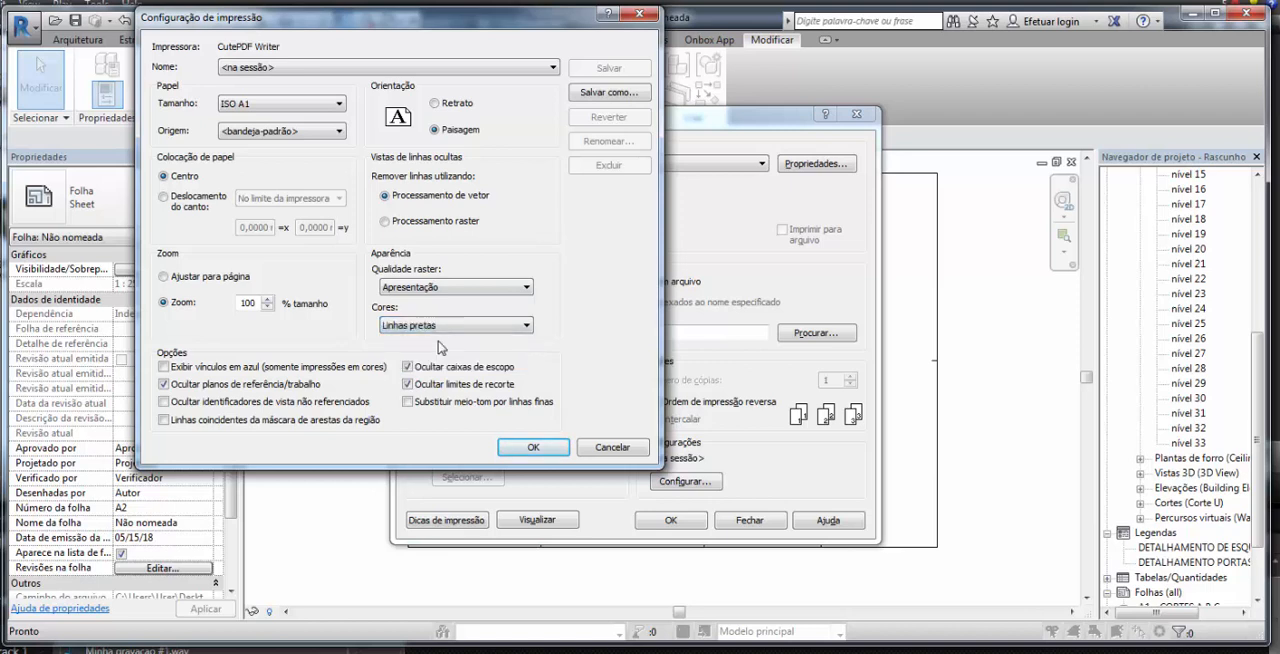
left_click(533, 447)
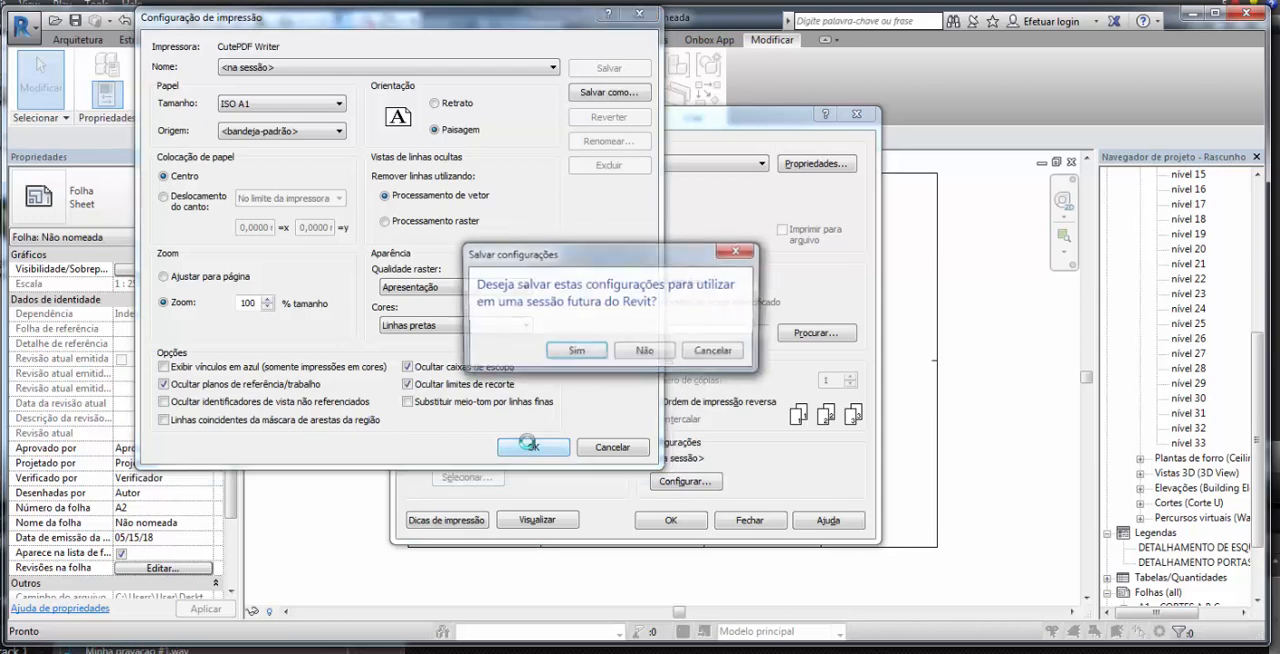
left_click(643, 353)
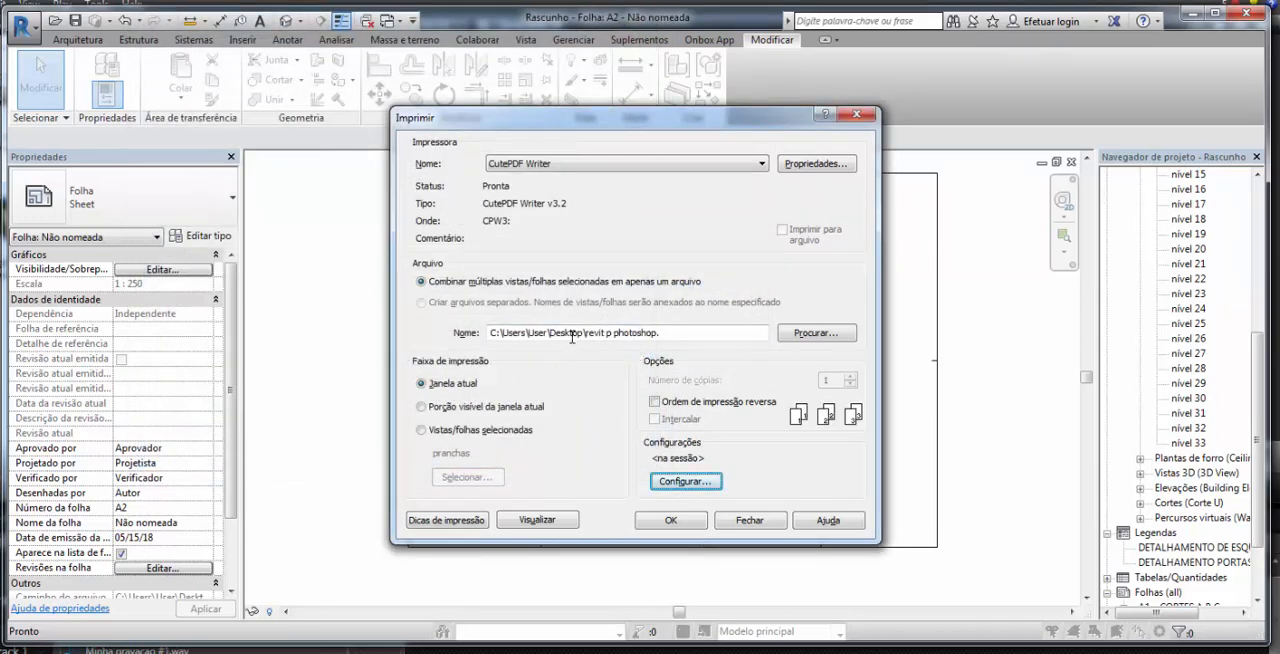
Step: Print the sheet to a PDF saved on the desktop and check its linework up close
left_click(671, 521)
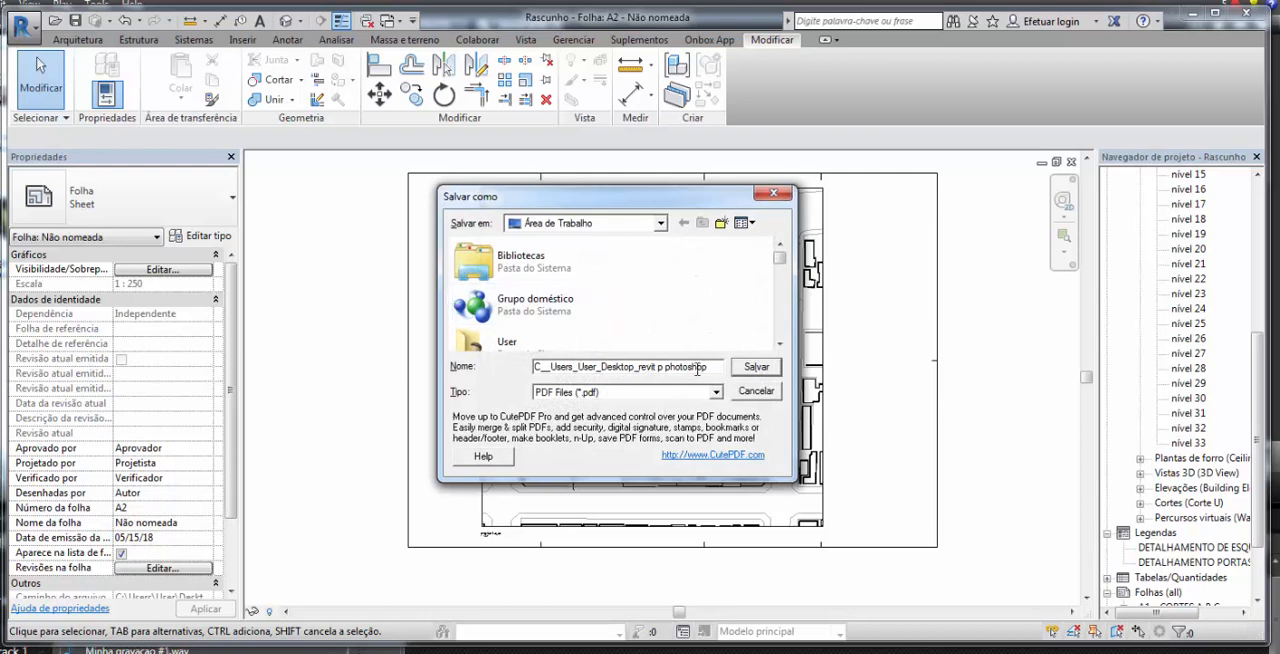
left_click(757, 368)
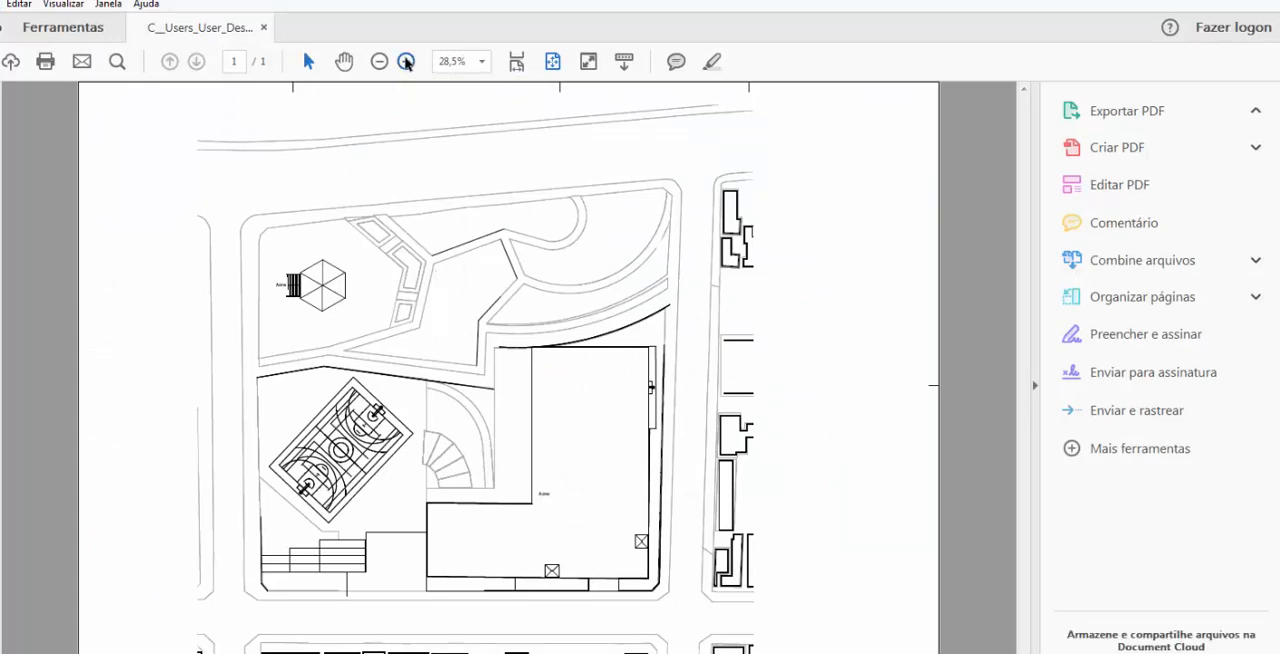
left_click(407, 62)
left_click(407, 62)
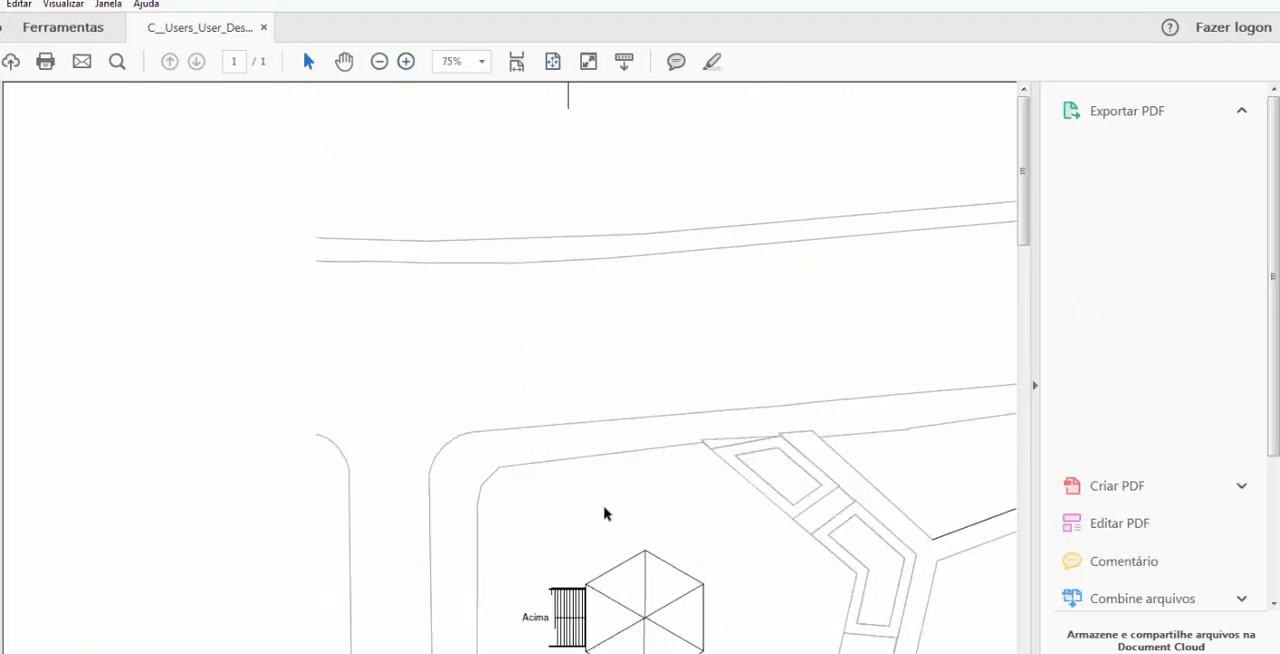
left_click(406, 62)
left_click(406, 62)
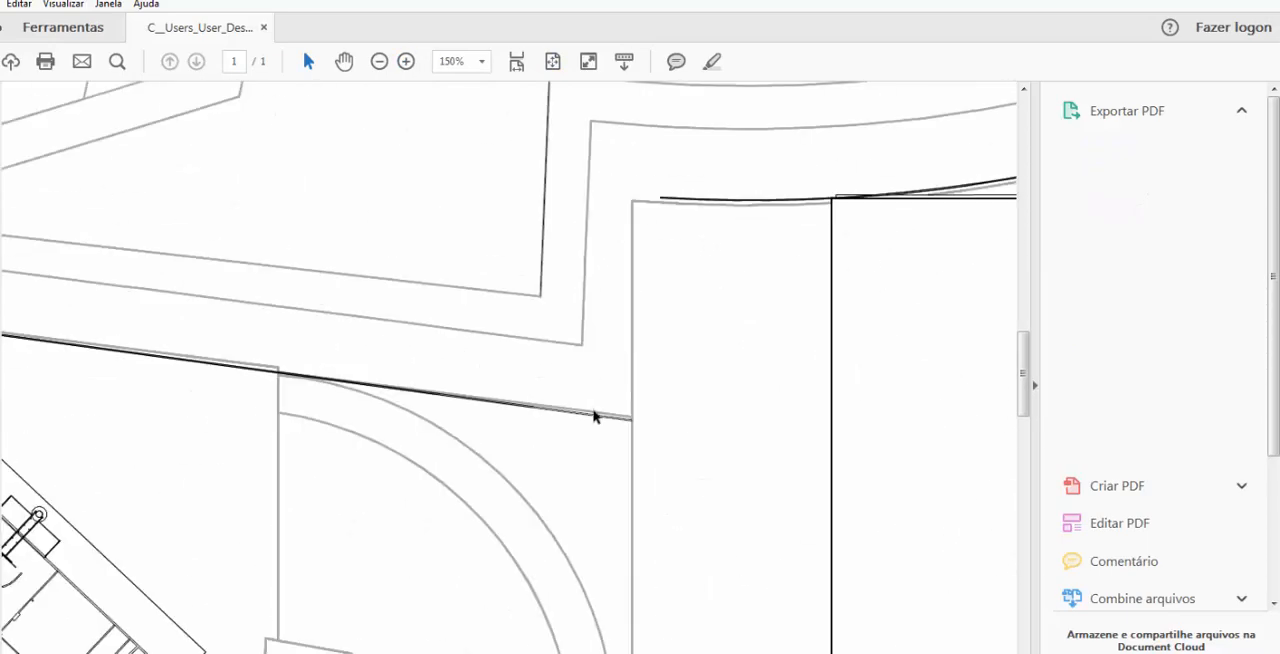
scroll(723, 251, "up", 3)
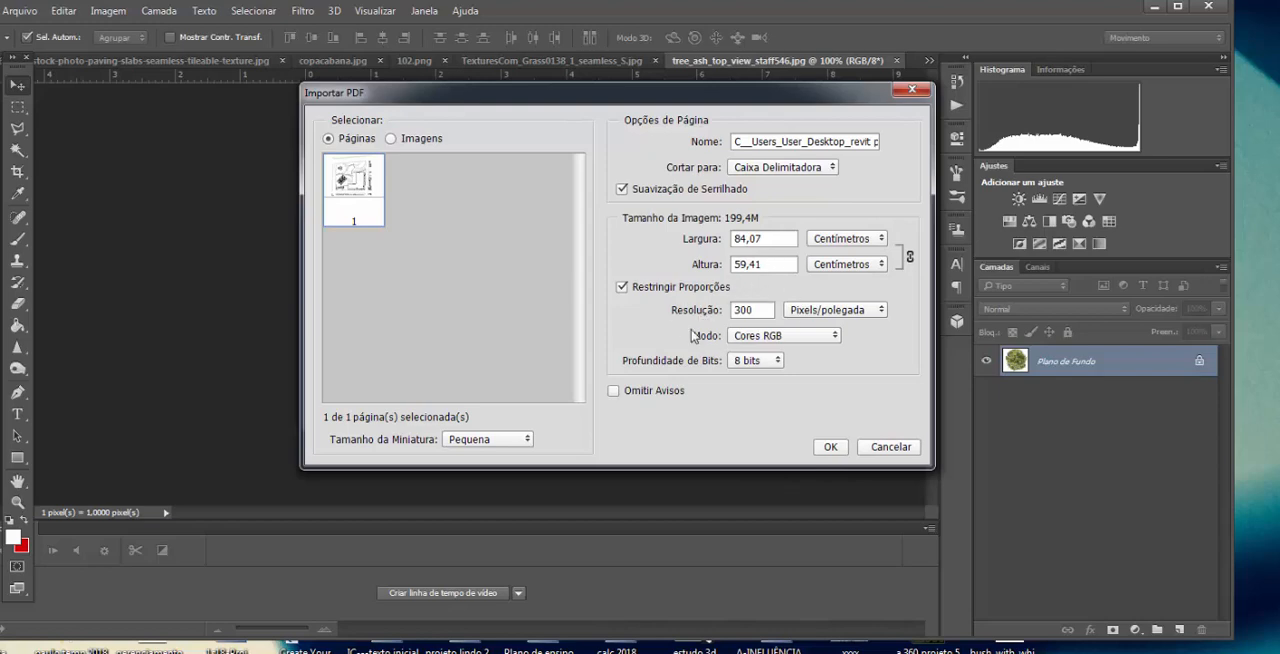
Step: Switch to Photoshop, import the PDF page at 300 pixels/inch in RGB, and place a new white-filled layer beneath the linework
key("Return")
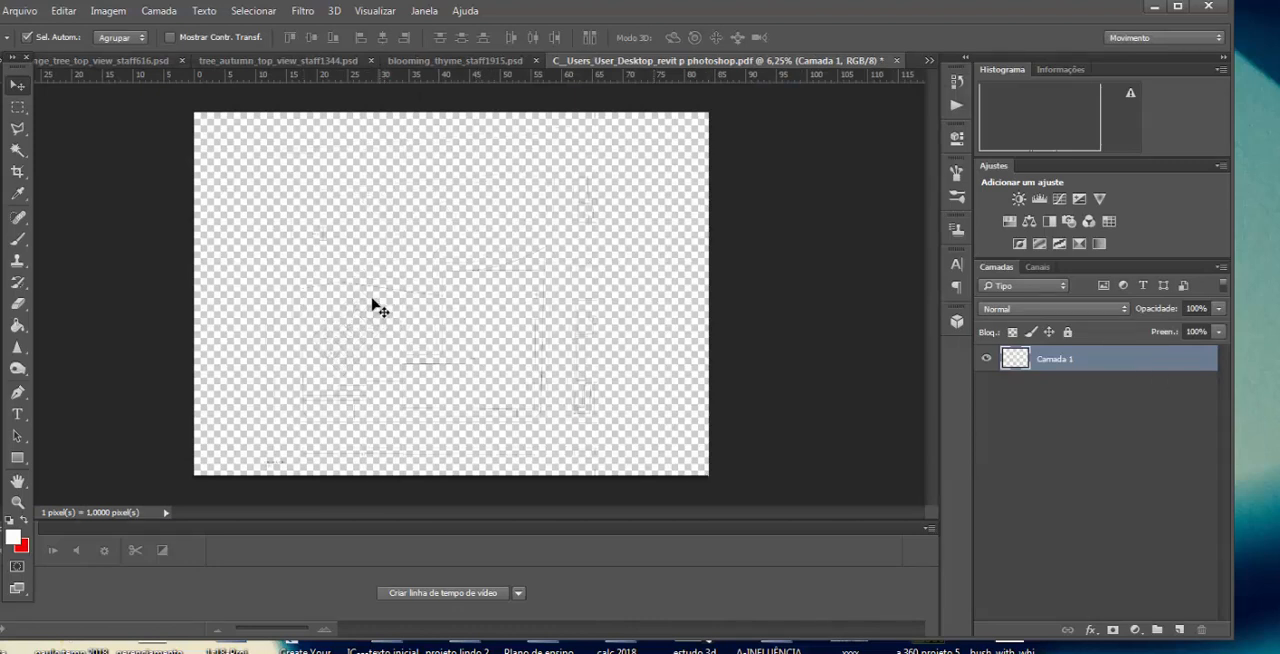
left_click(1181, 630)
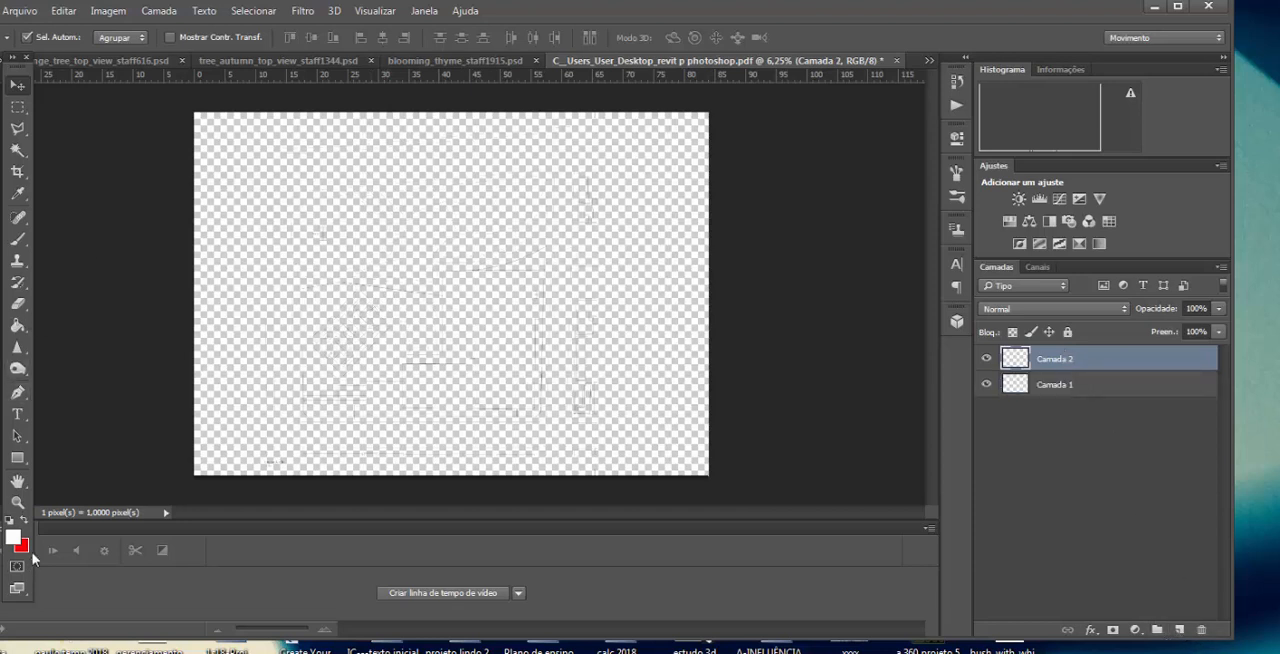
left_click(17, 325)
left_click(590, 384)
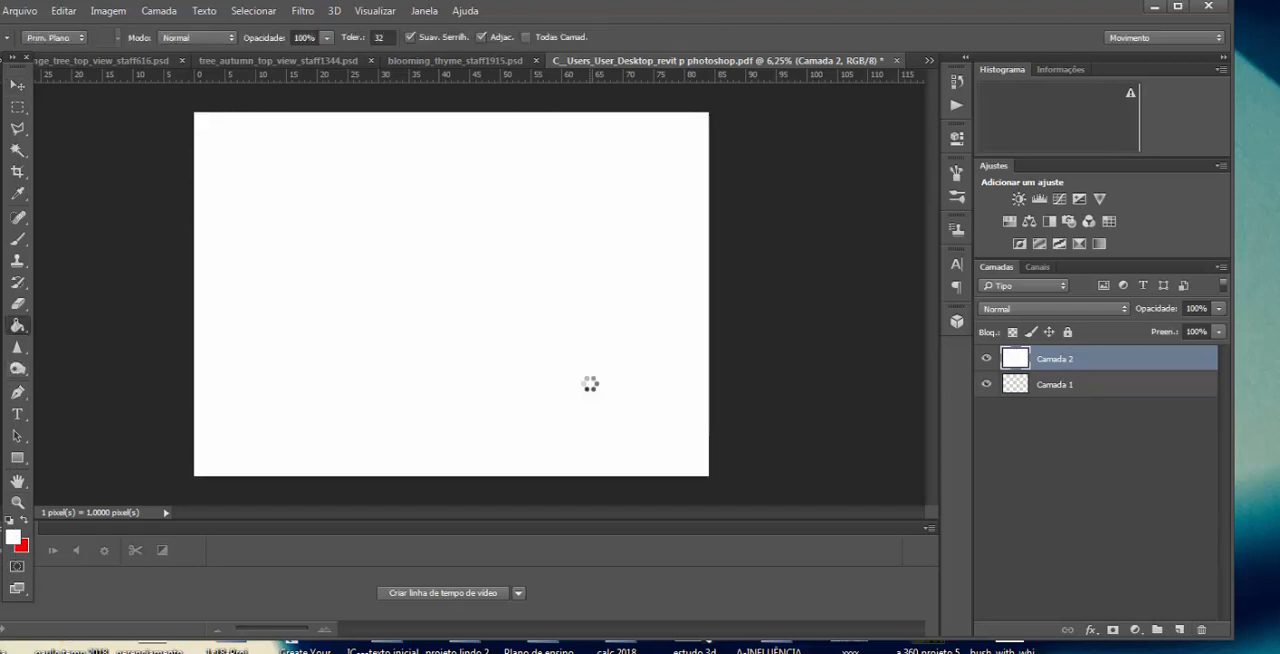
left_click_drag(1058, 370, 1056, 386)
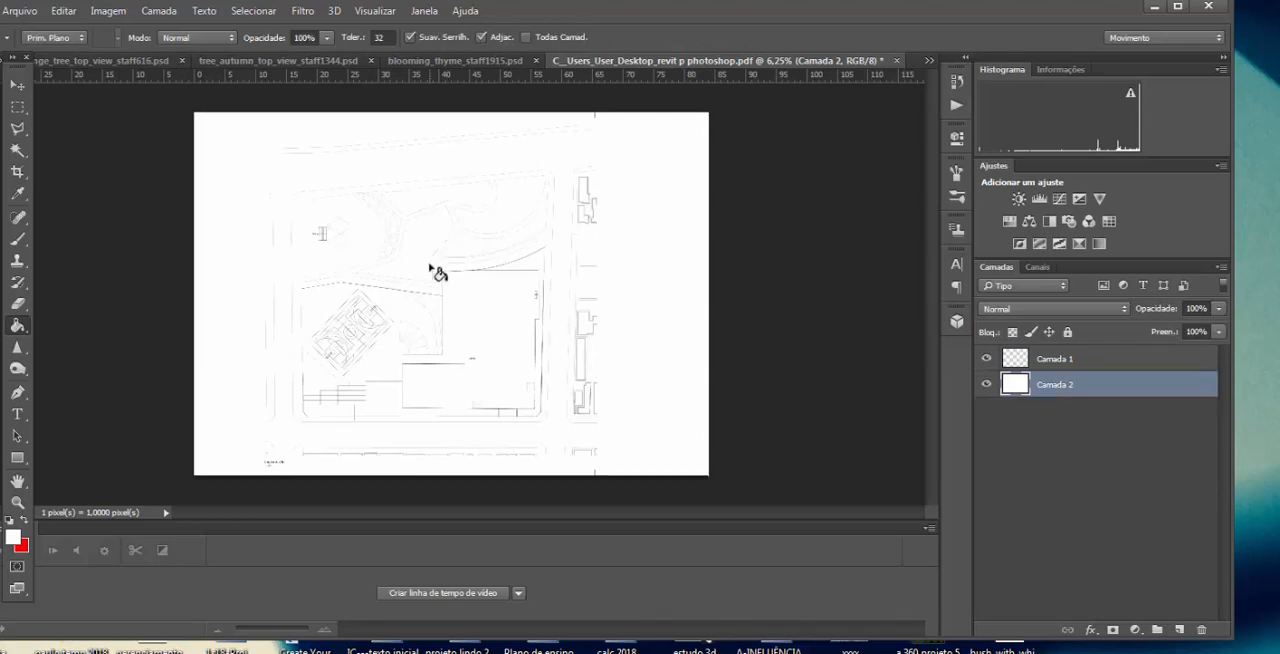
Step: On the linework layer Camada 1, select the three garden beds in the park's upper part together with the Magic Wand
key("z")
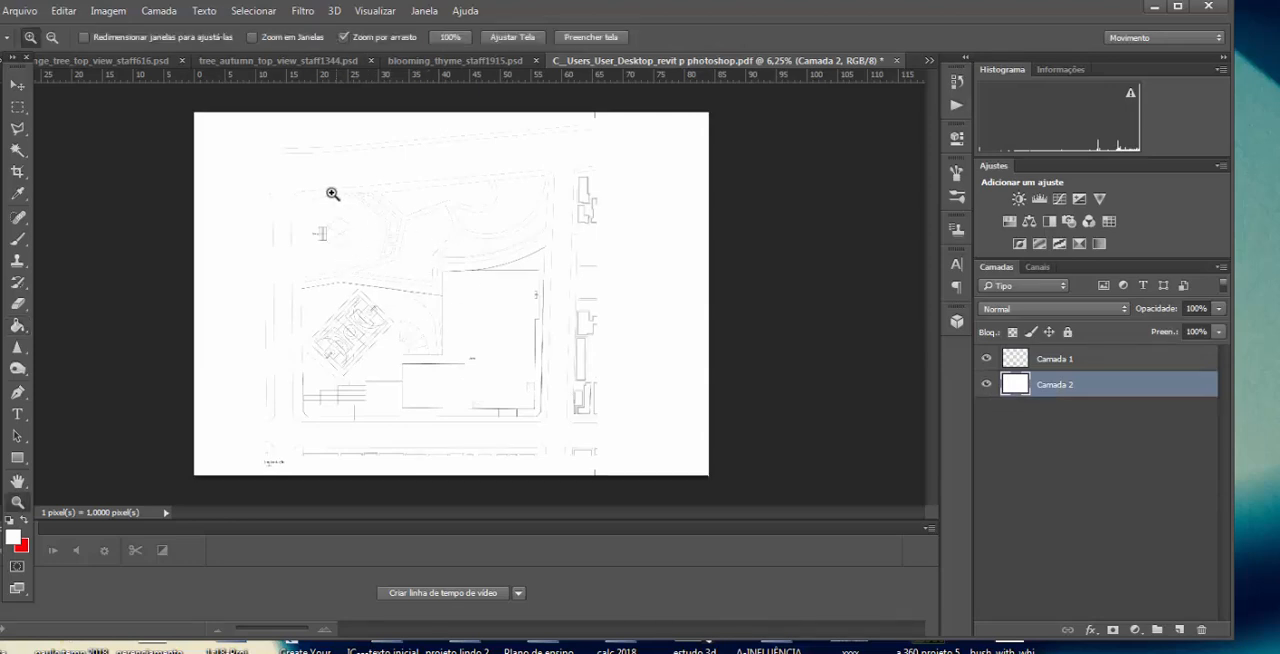
left_click(372, 248)
left_click(403, 210)
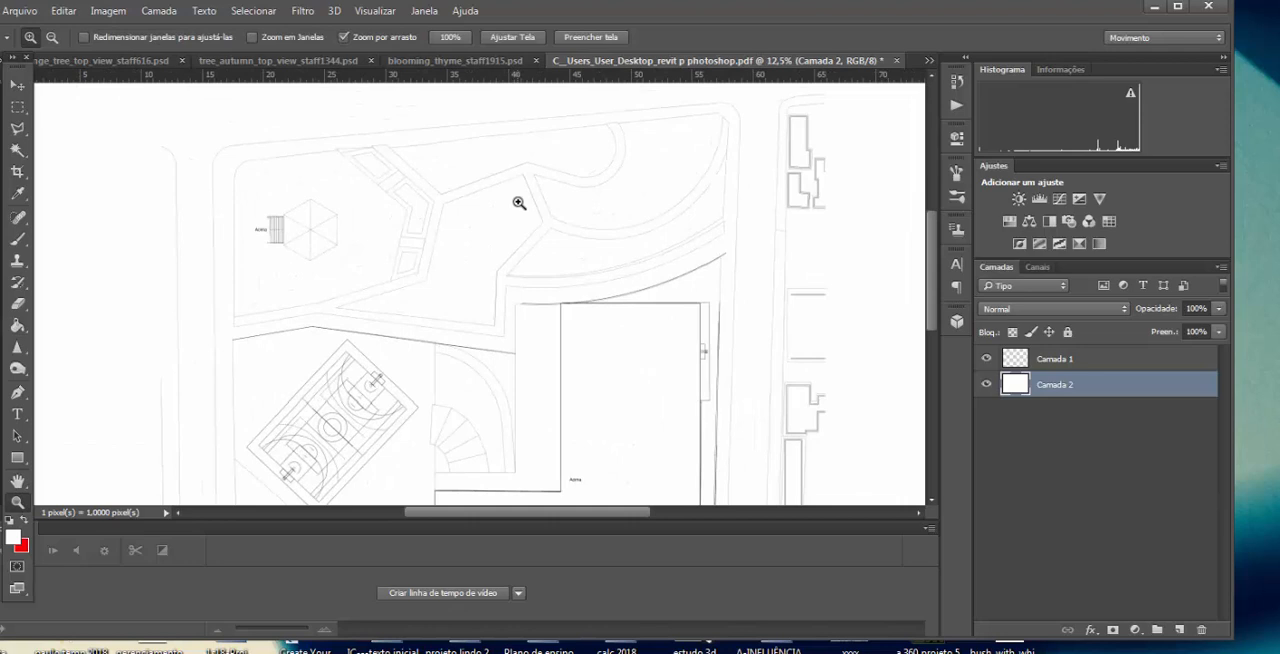
left_click(607, 211)
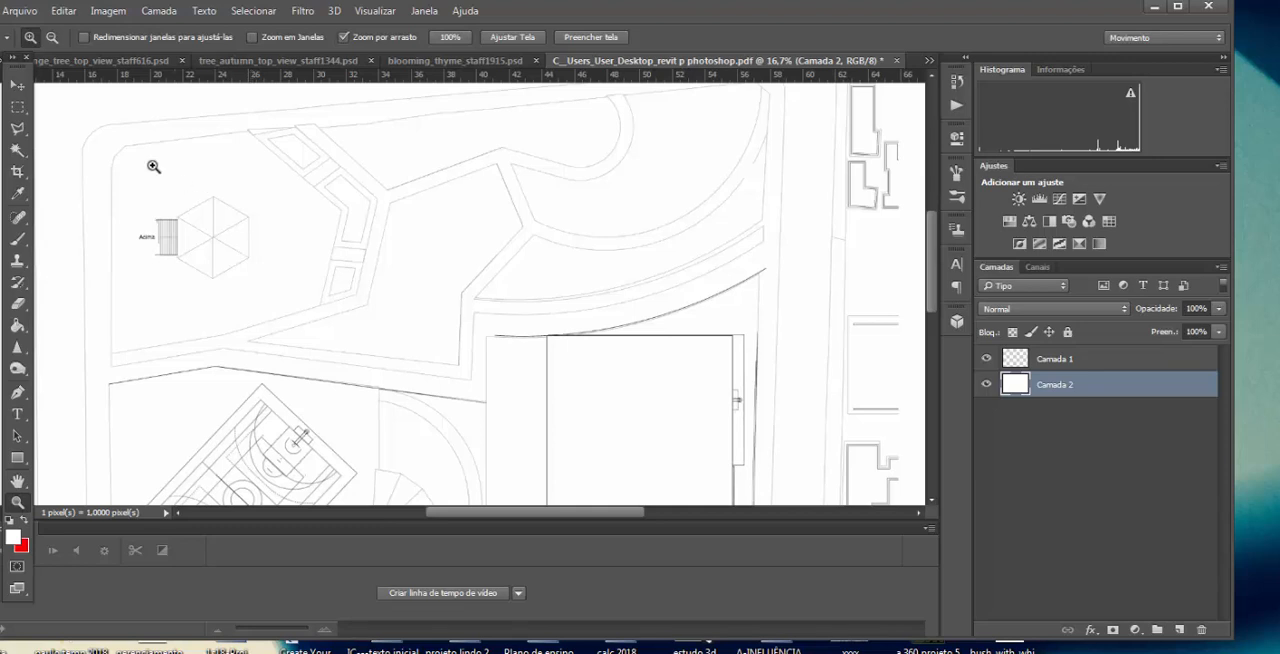
left_click(18, 150)
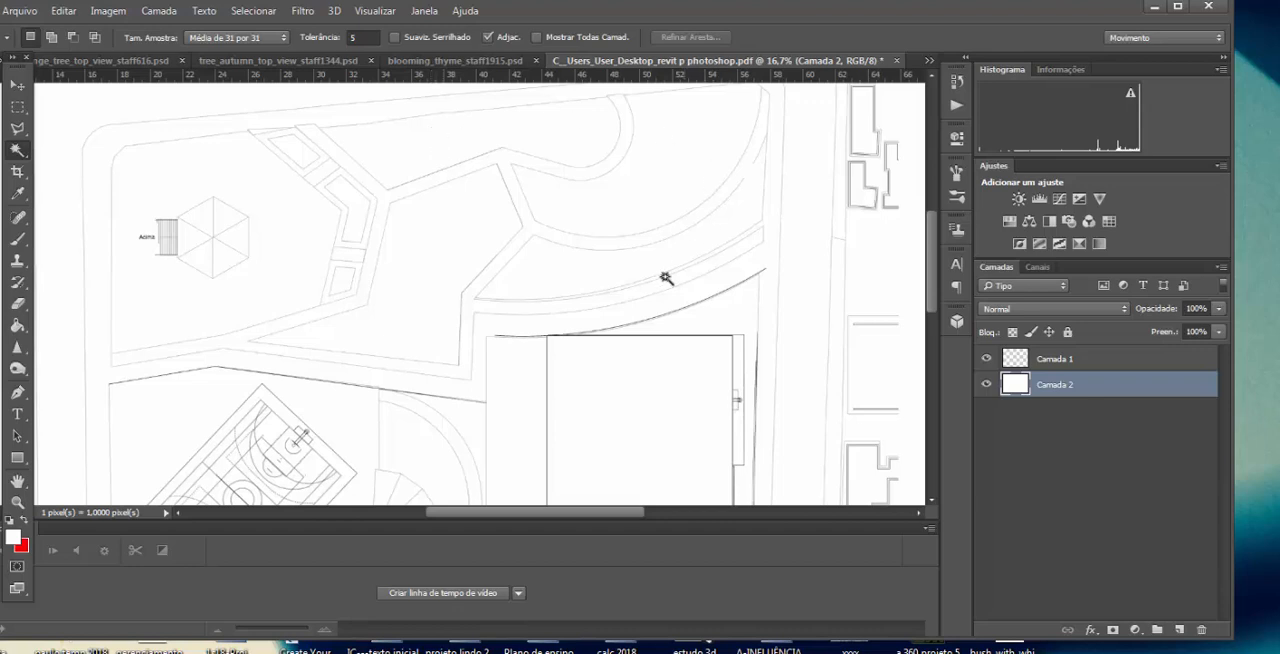
key("ctrl+z")
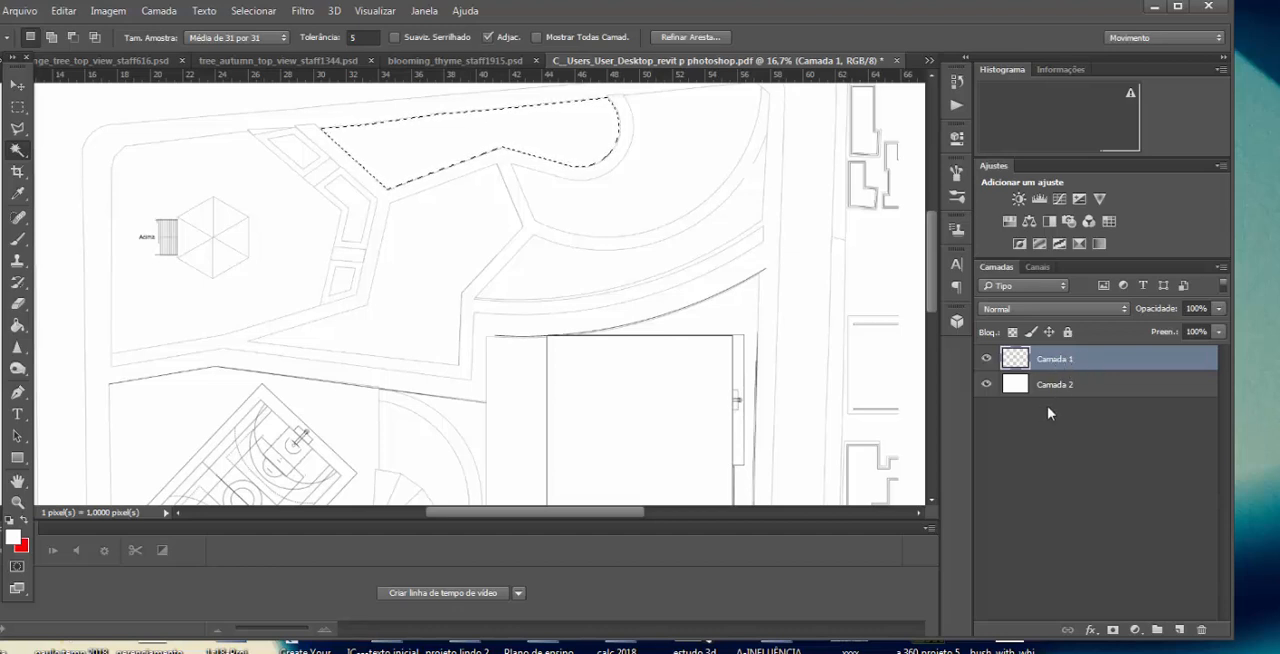
left_click(630, 405)
left_click(407, 162)
left_click(430, 245, "shift")
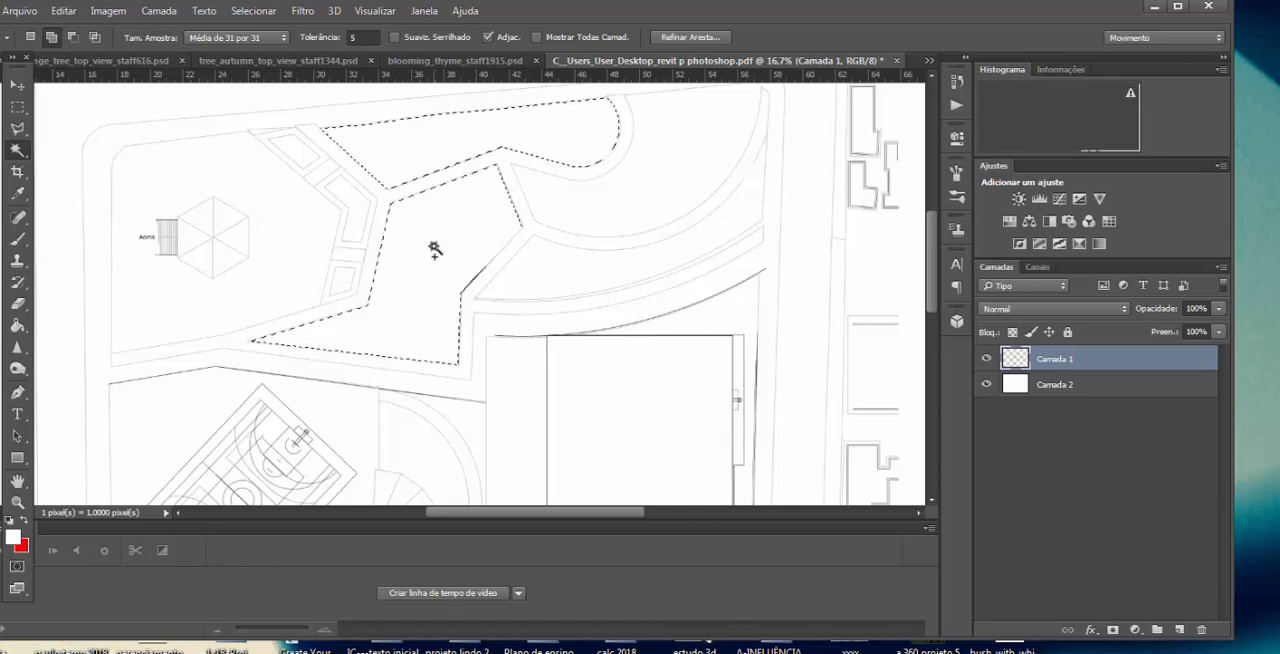
left_click(641, 200)
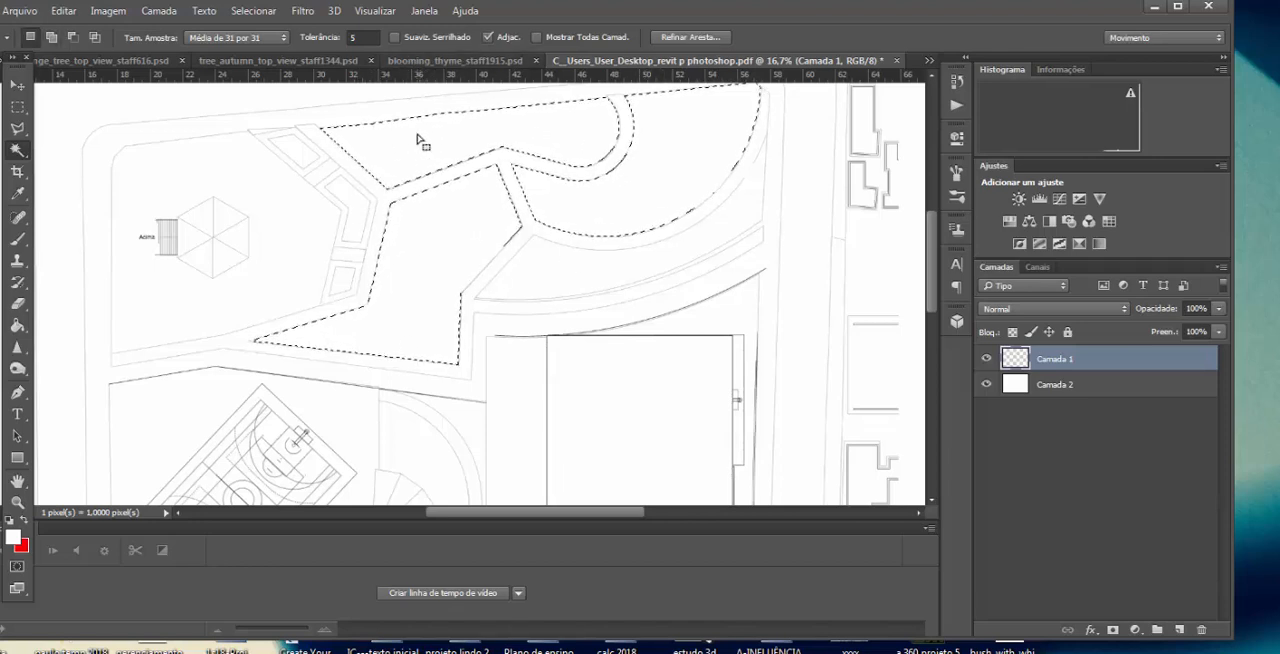
Step: Save the garden bed selection as a new channel named jardim
left_click(256, 12)
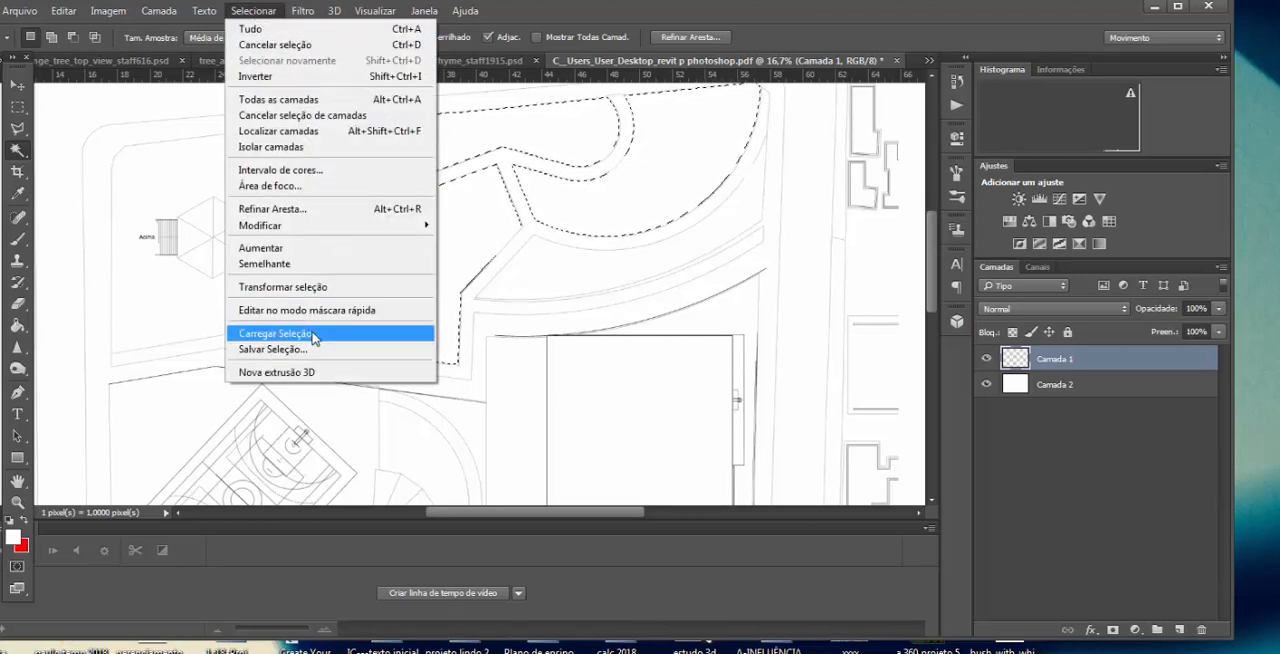
left_click(303, 350)
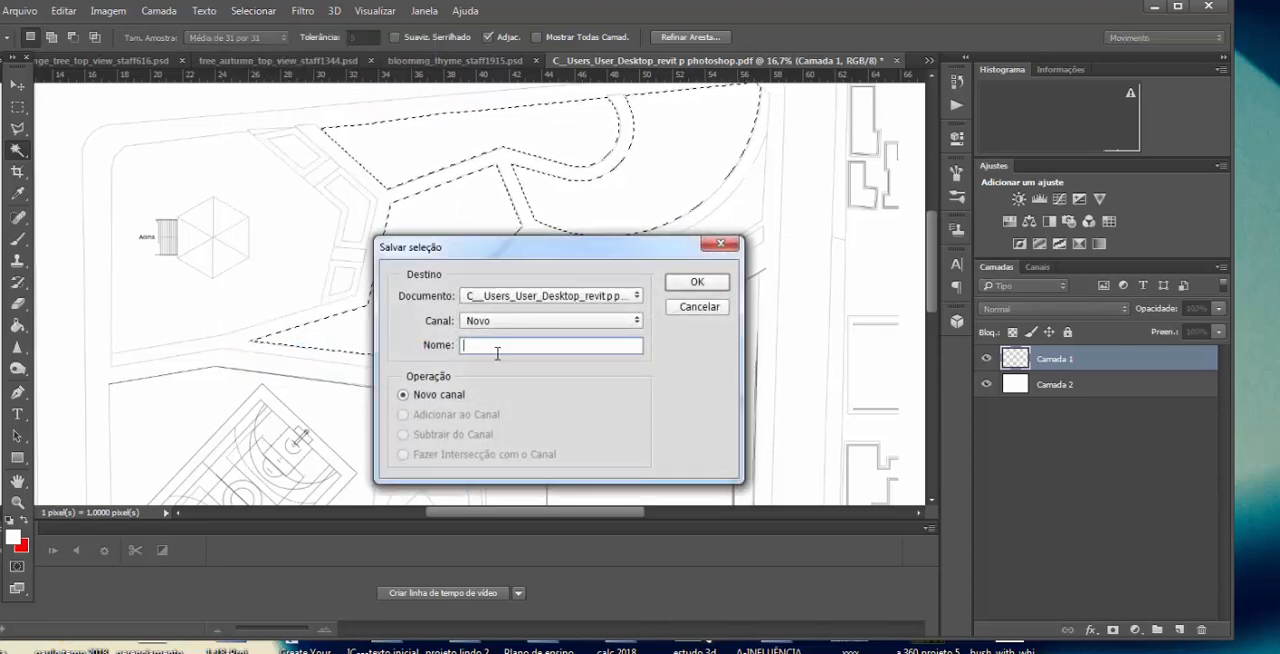
type("s")
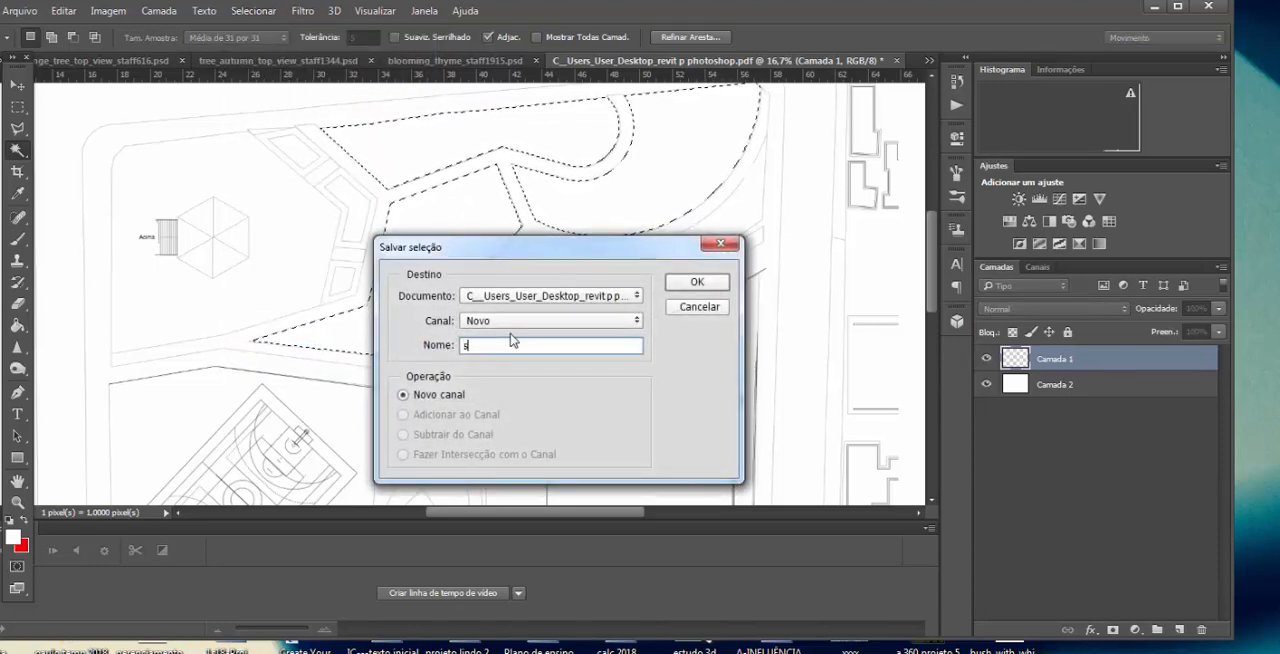
type("aedi")
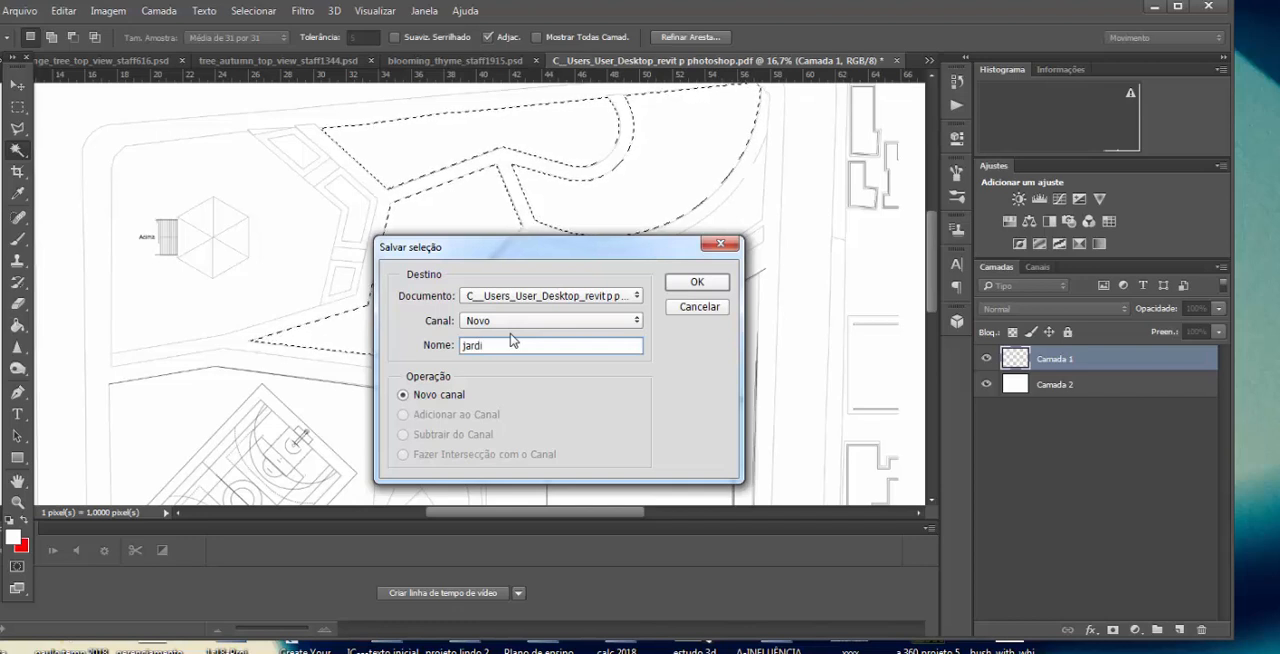
type("m")
left_click(697, 283)
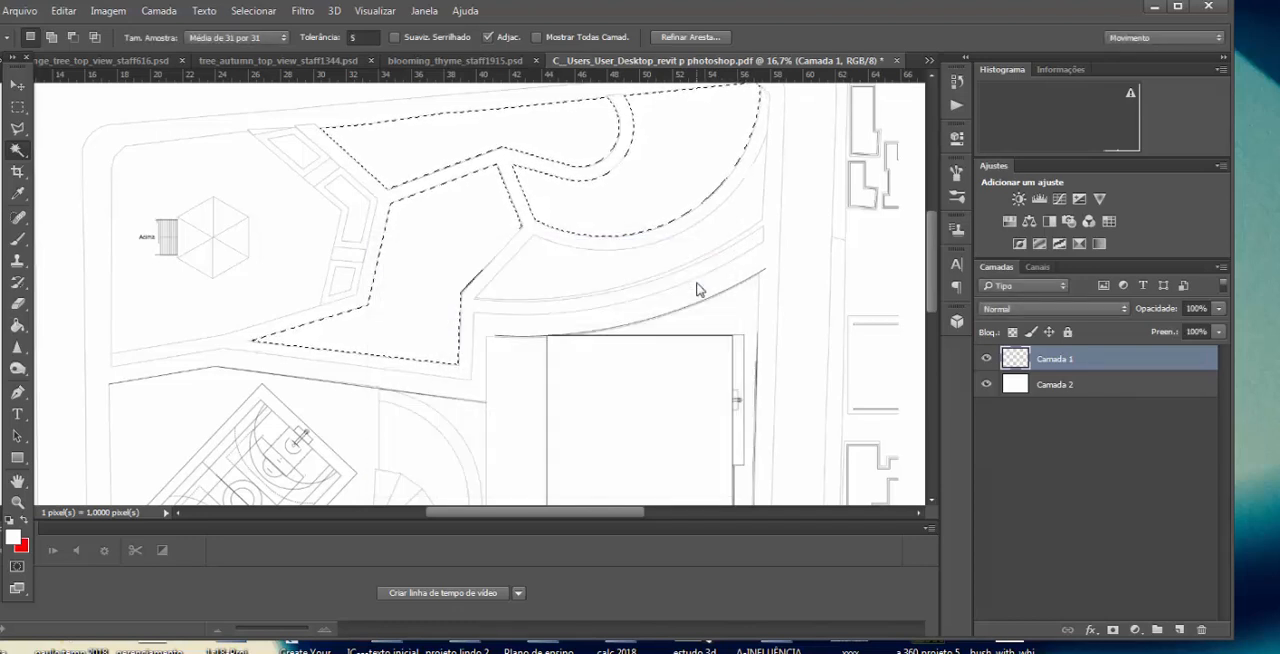
Step: Select the sidewalk around the park with the Magic Wand and save the selection as a new channel named calçada
left_click(96, 282)
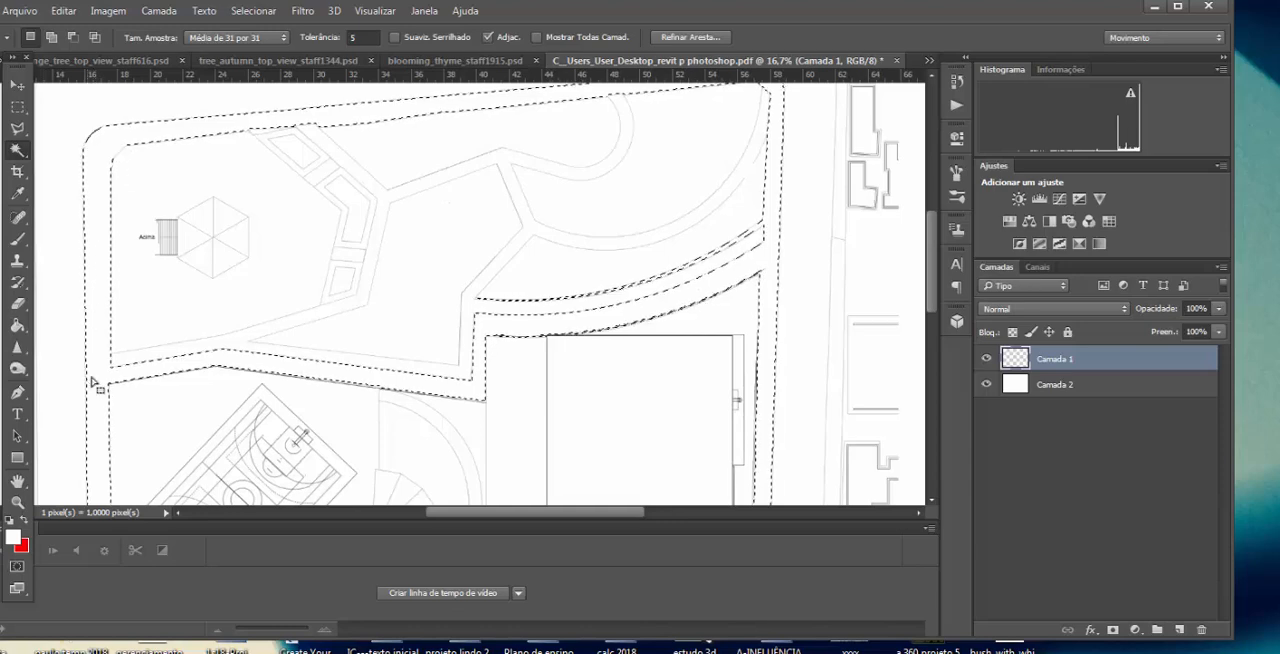
left_click(255, 11)
left_click(284, 350)
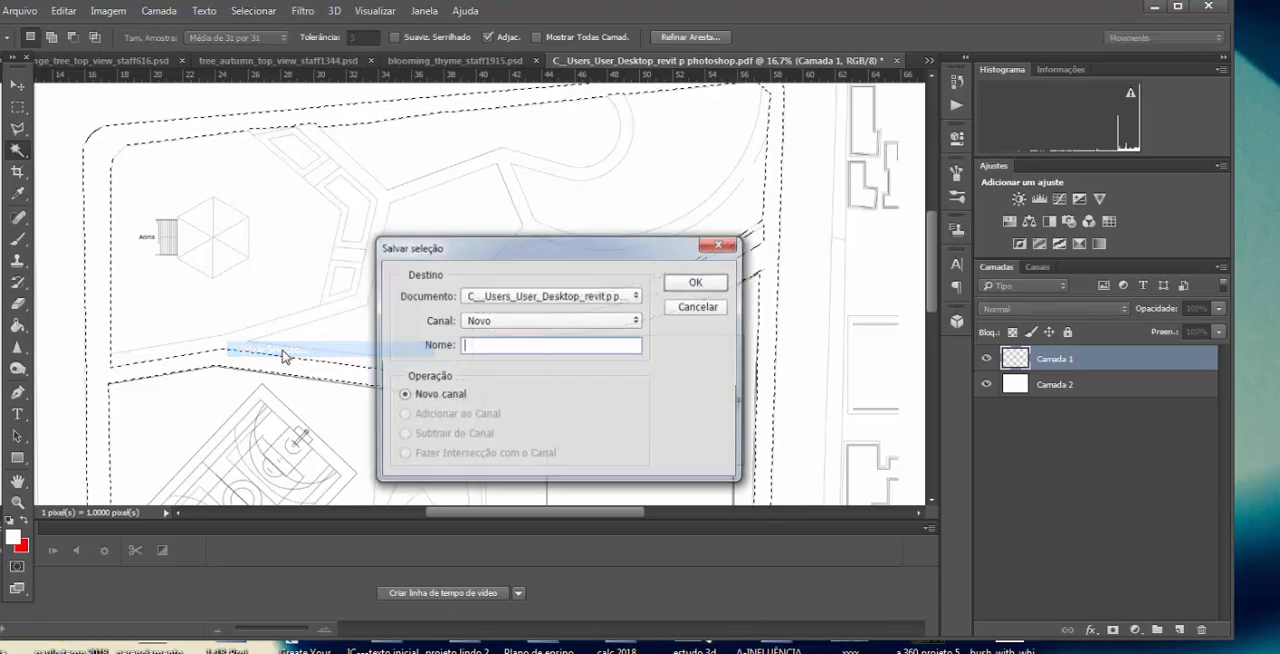
type("claçada")
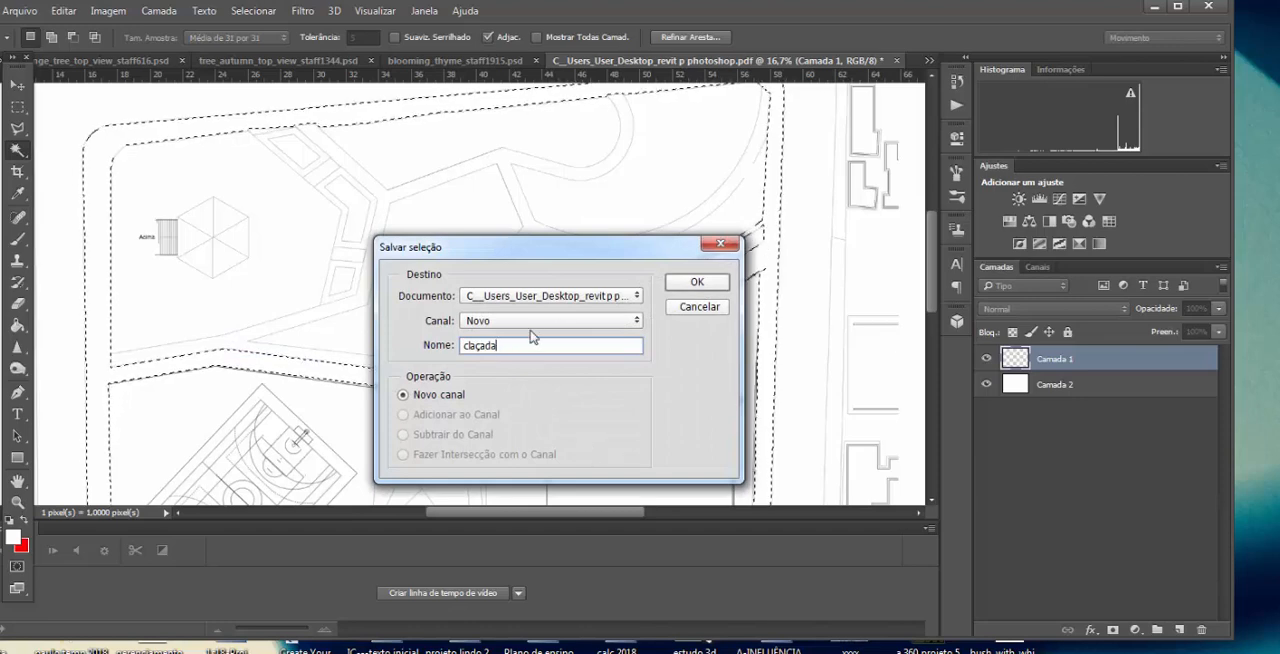
left_click_drag(535, 345, 424, 343)
type("calçada")
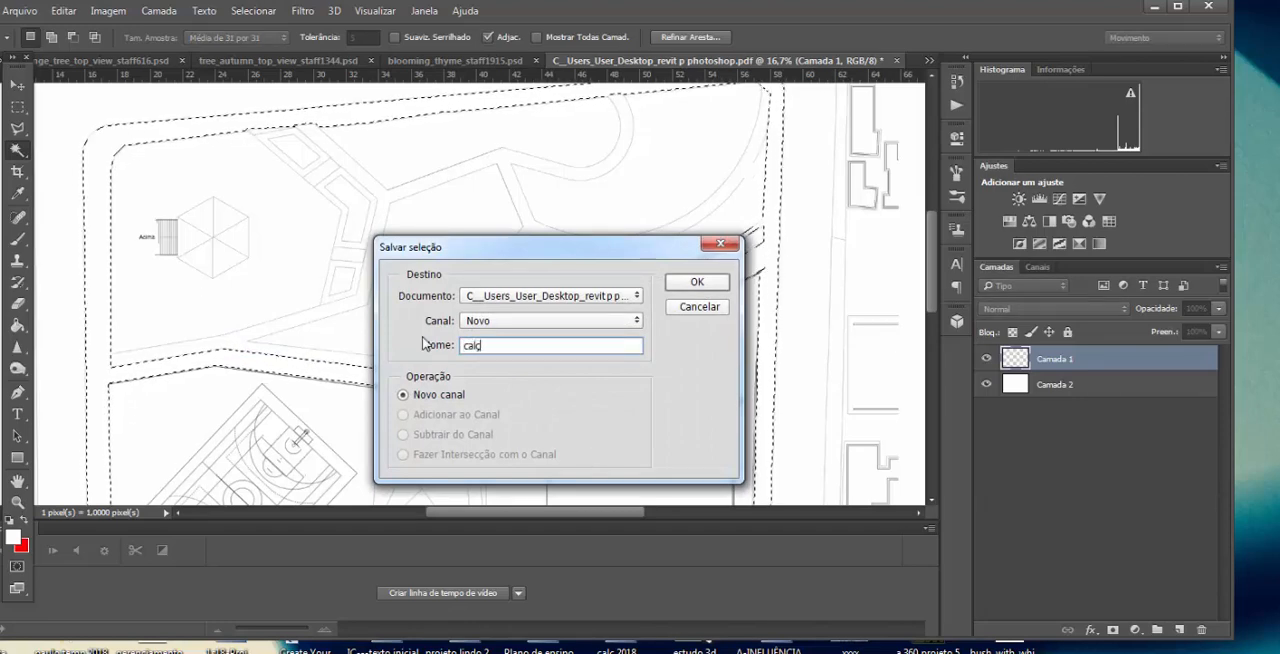
left_click(698, 283)
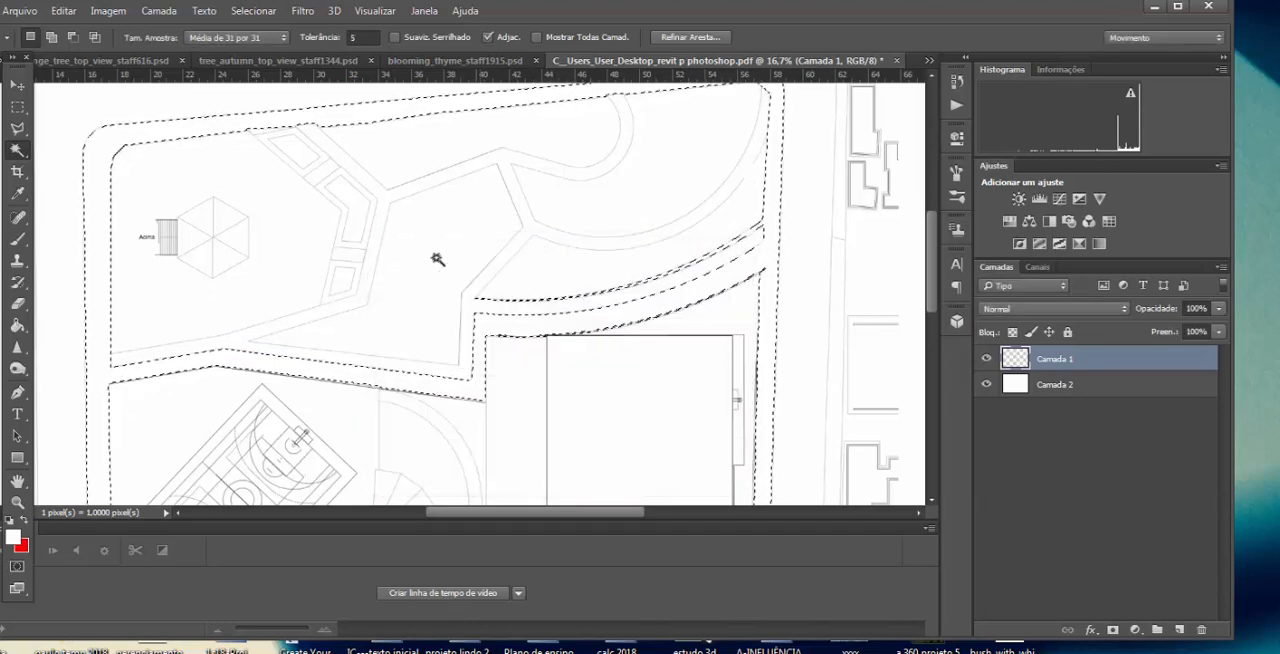
Step: Select the floor around the hexagonal gazebo with the Magic Wand and save the selection as a new channel named piso 1
left_click(280, 254)
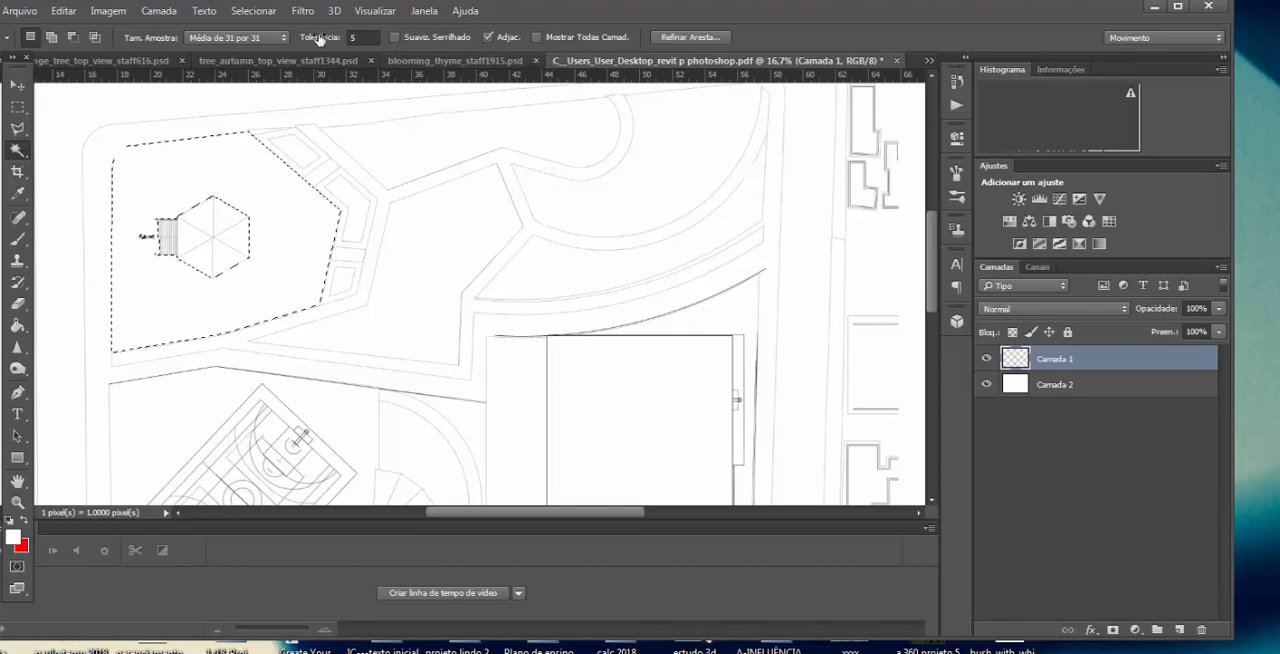
left_click(253, 12)
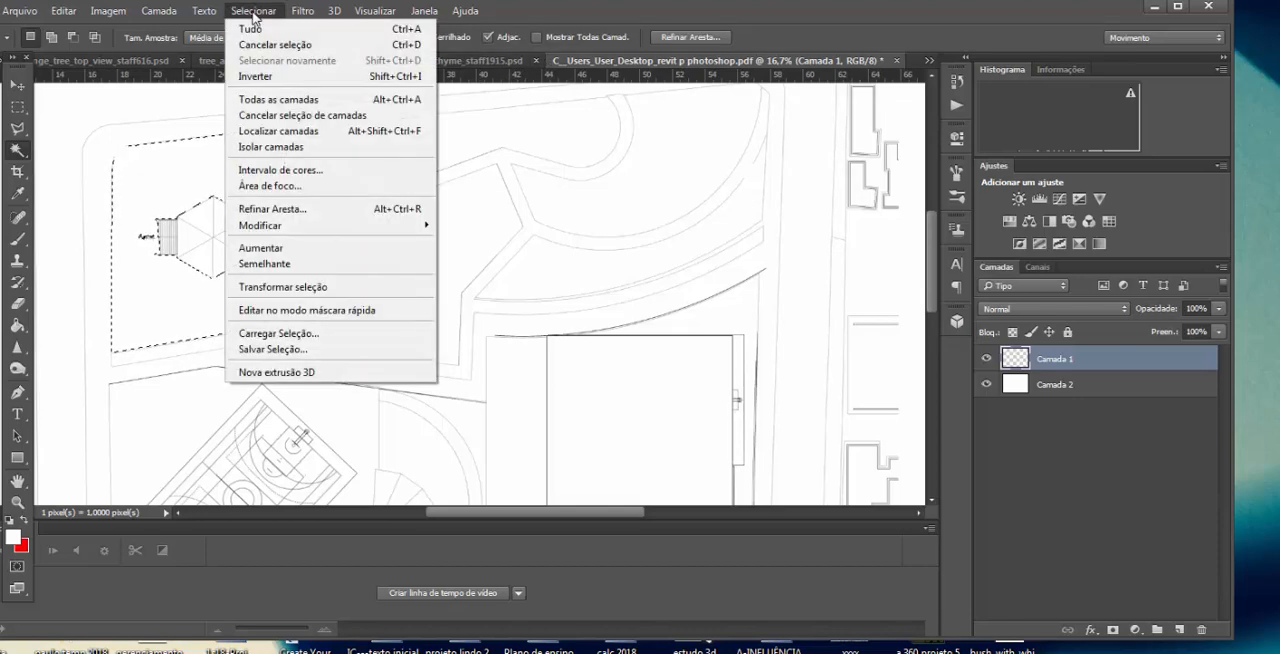
left_click(293, 350)
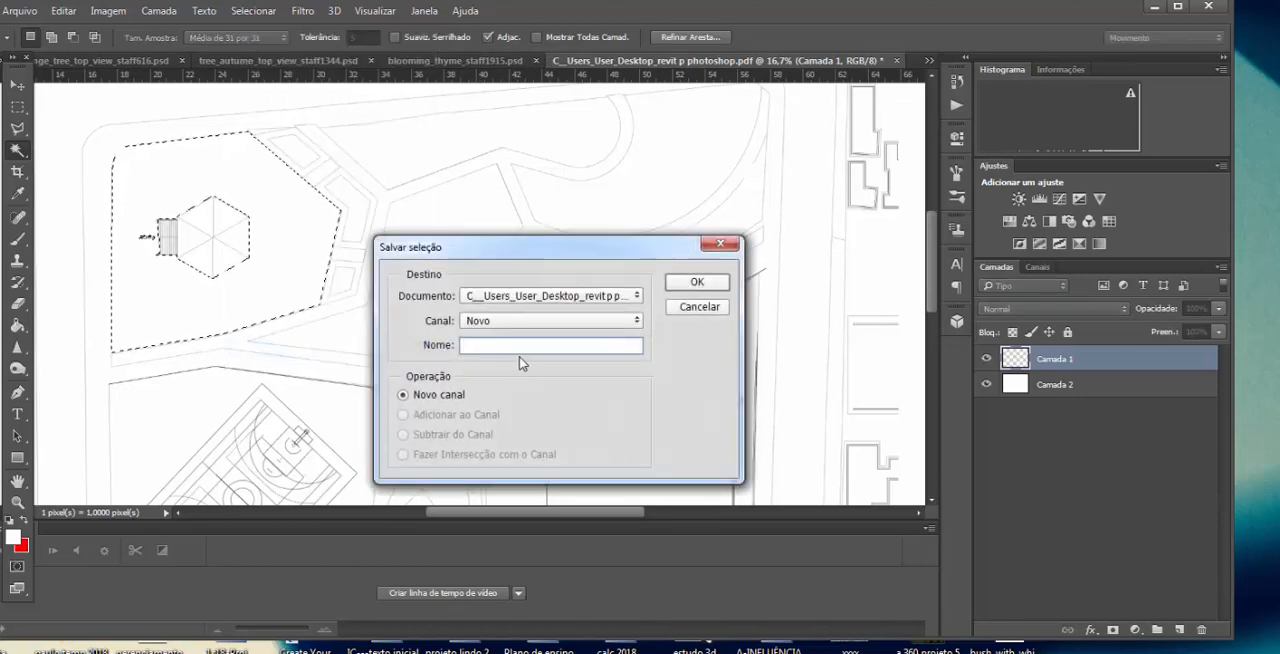
type("piso 1")
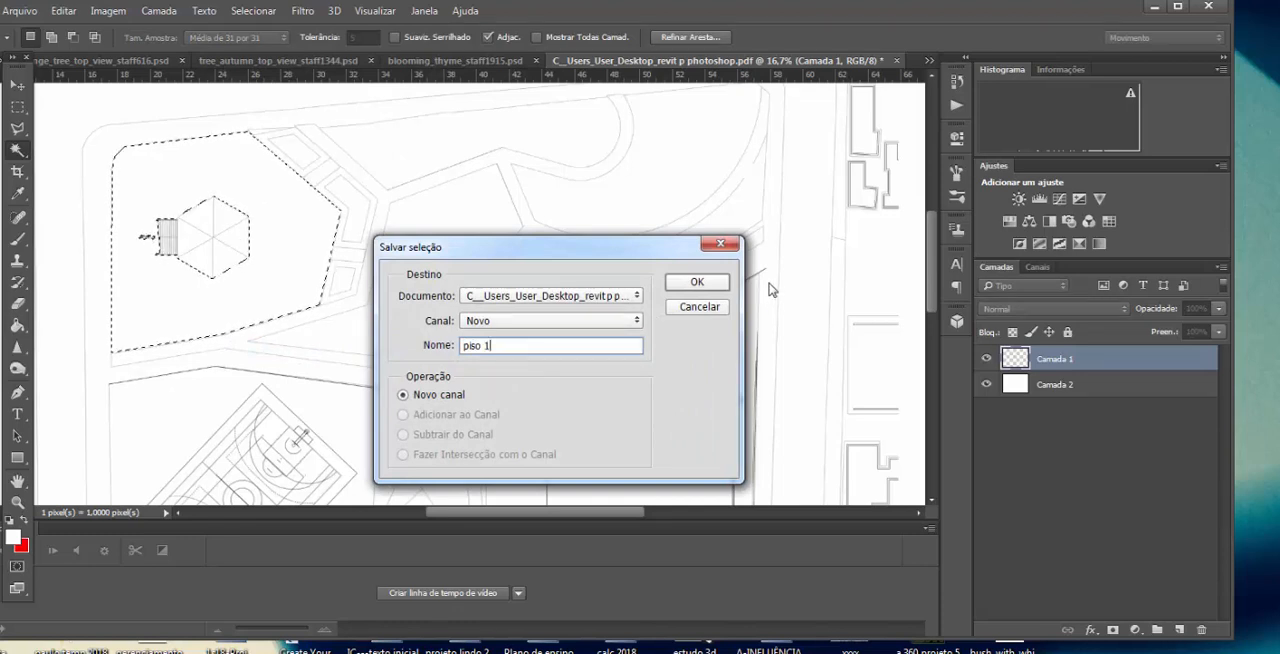
left_click(697, 282)
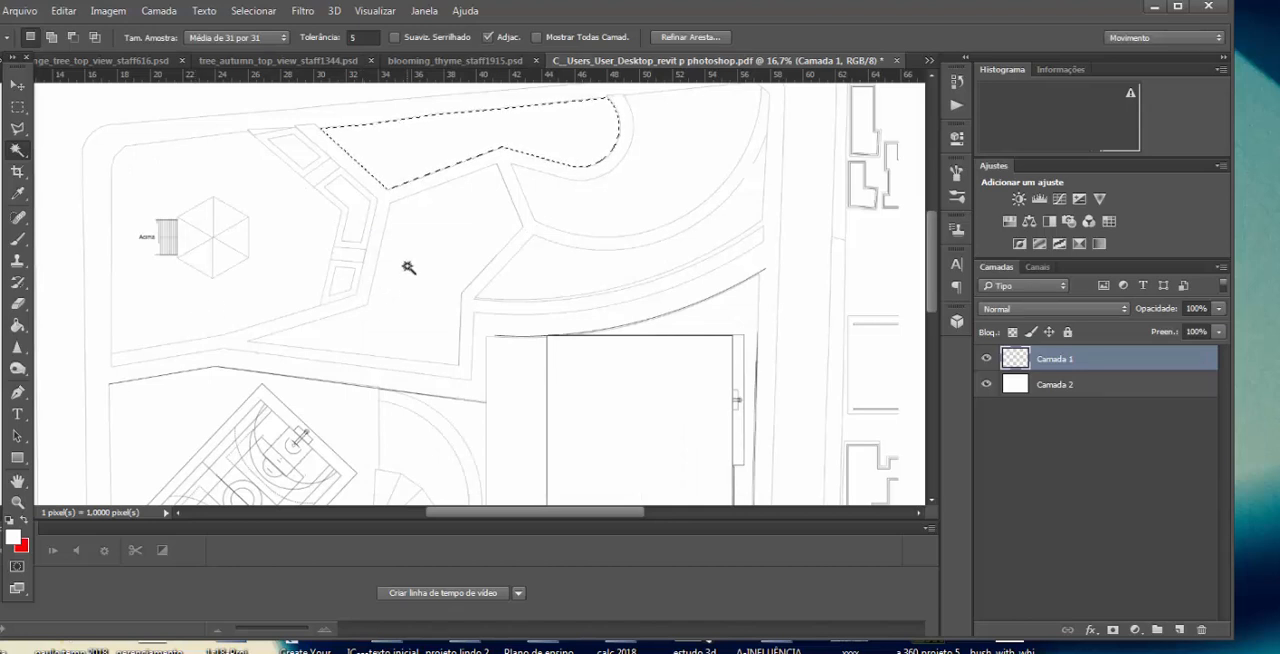
Step: Add a new layer and paste the grass texture from TexturesCom_Grass0138_1_seamless_S.jpg onto it in the site plan
left_click(1028, 520)
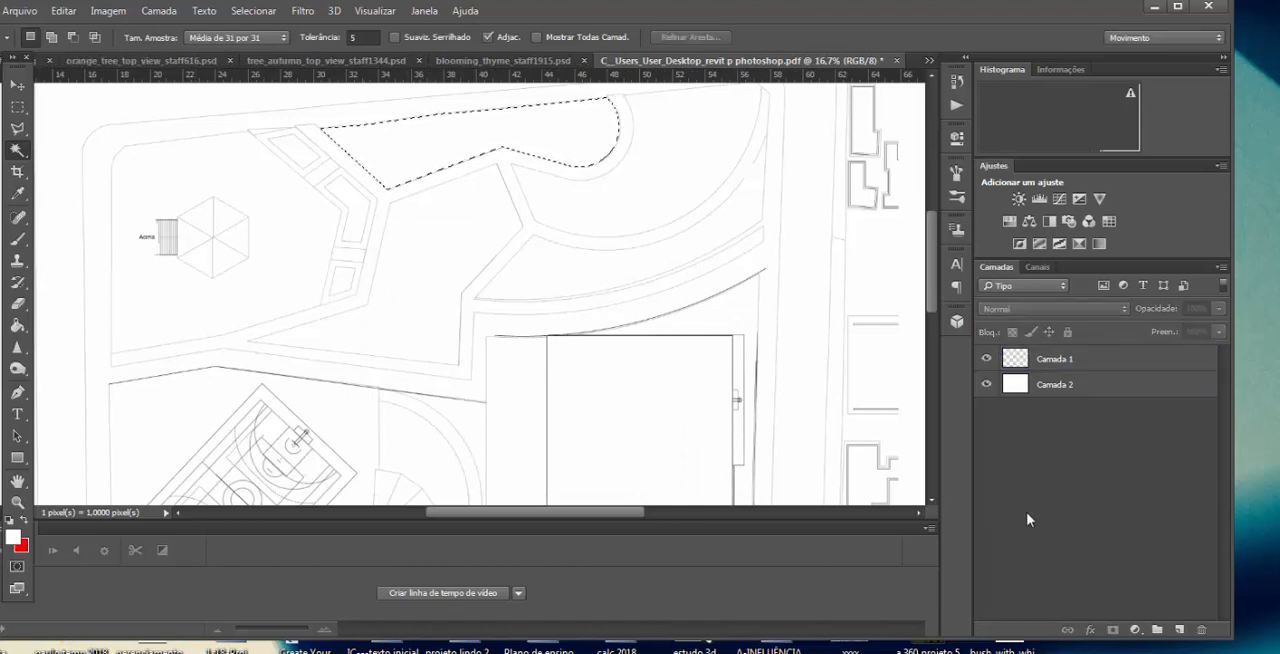
left_click(1180, 632)
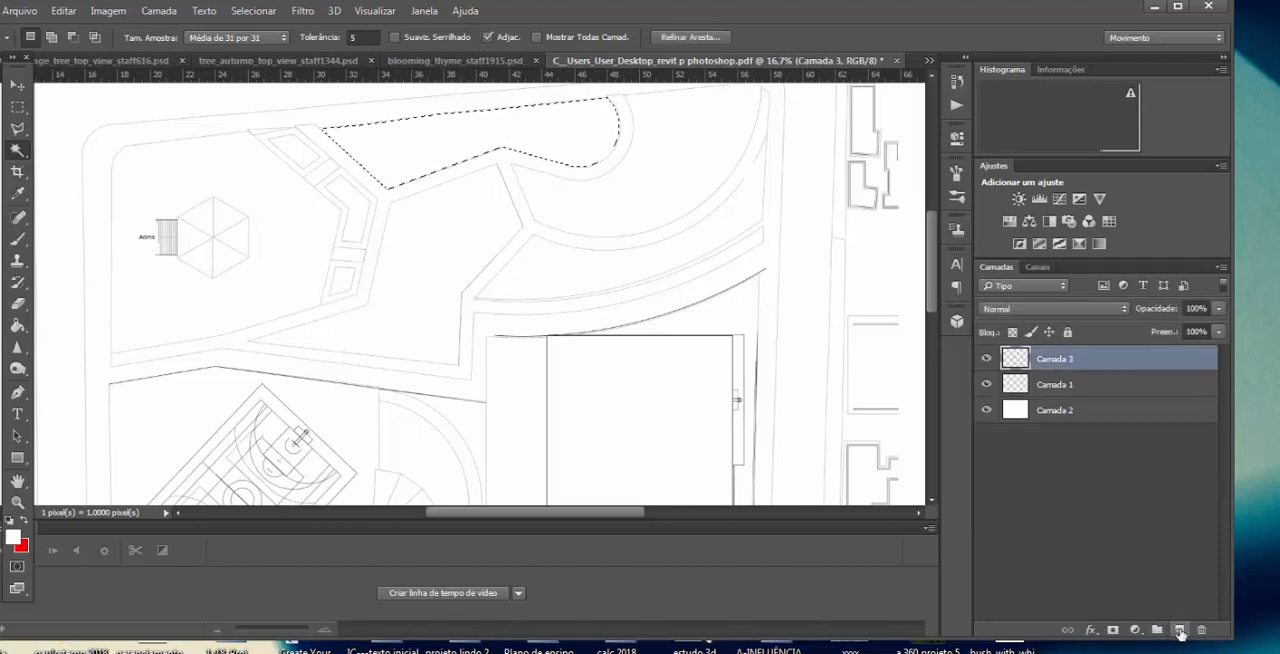
left_click(927, 61)
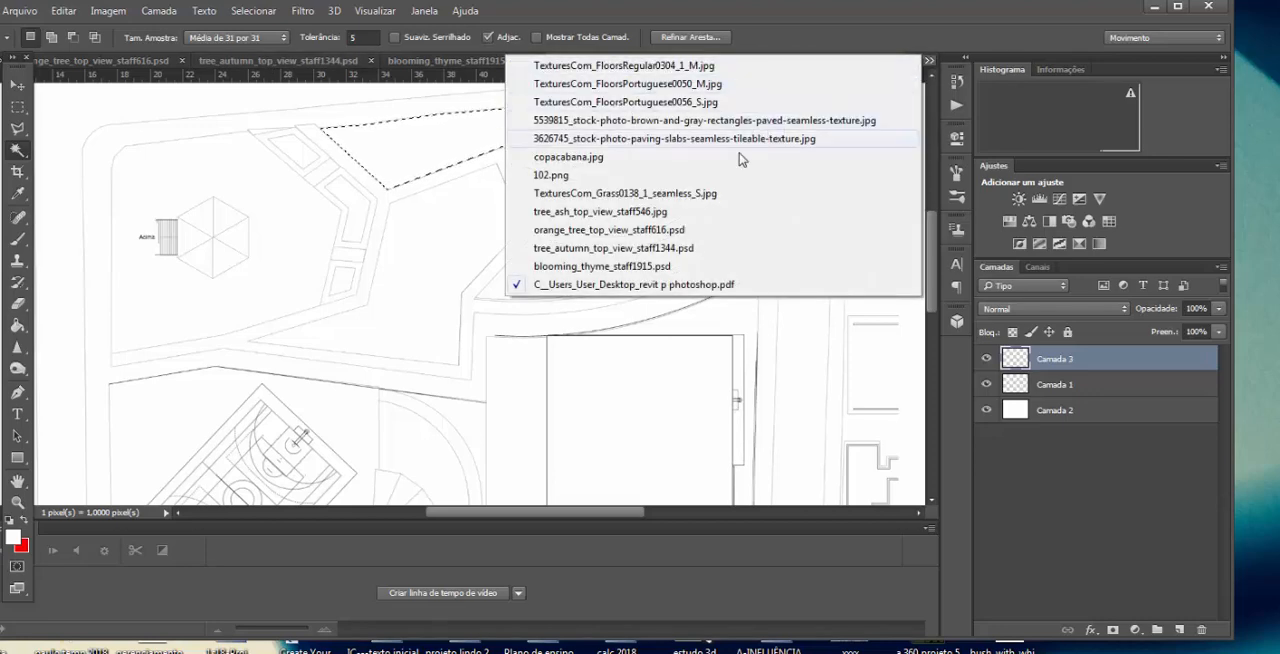
left_click(674, 196)
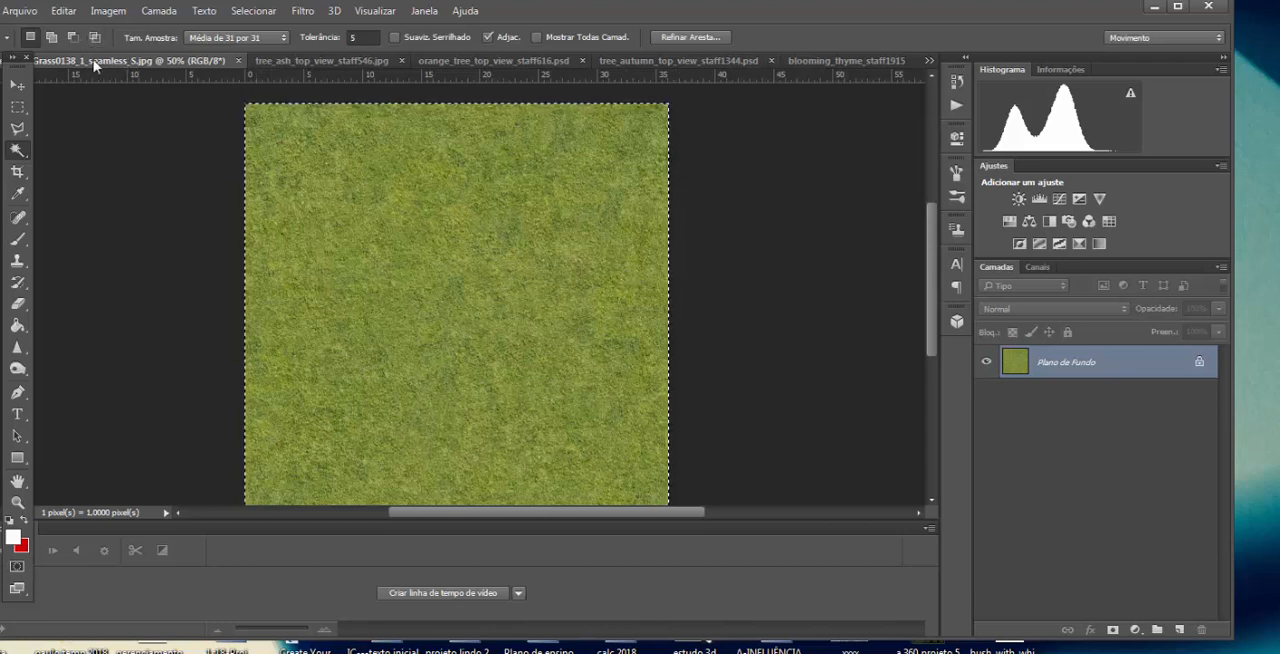
left_click(928, 59)
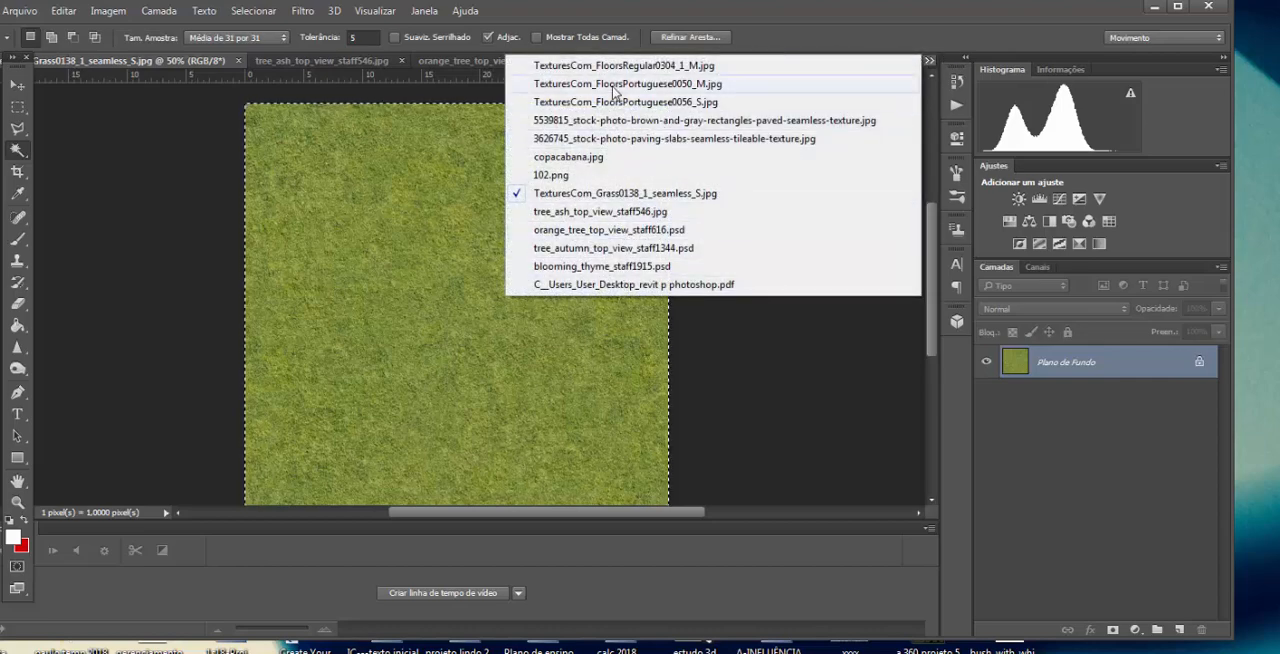
left_click(597, 285)
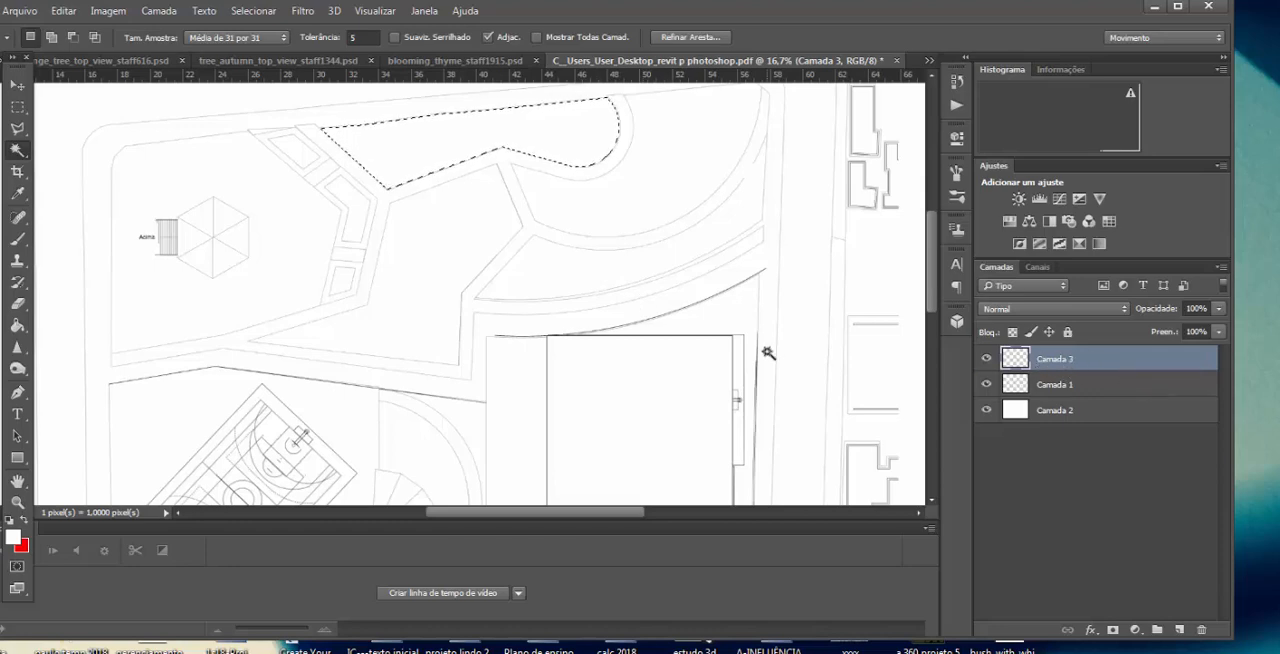
key("ctrl+v")
left_click(689, 333)
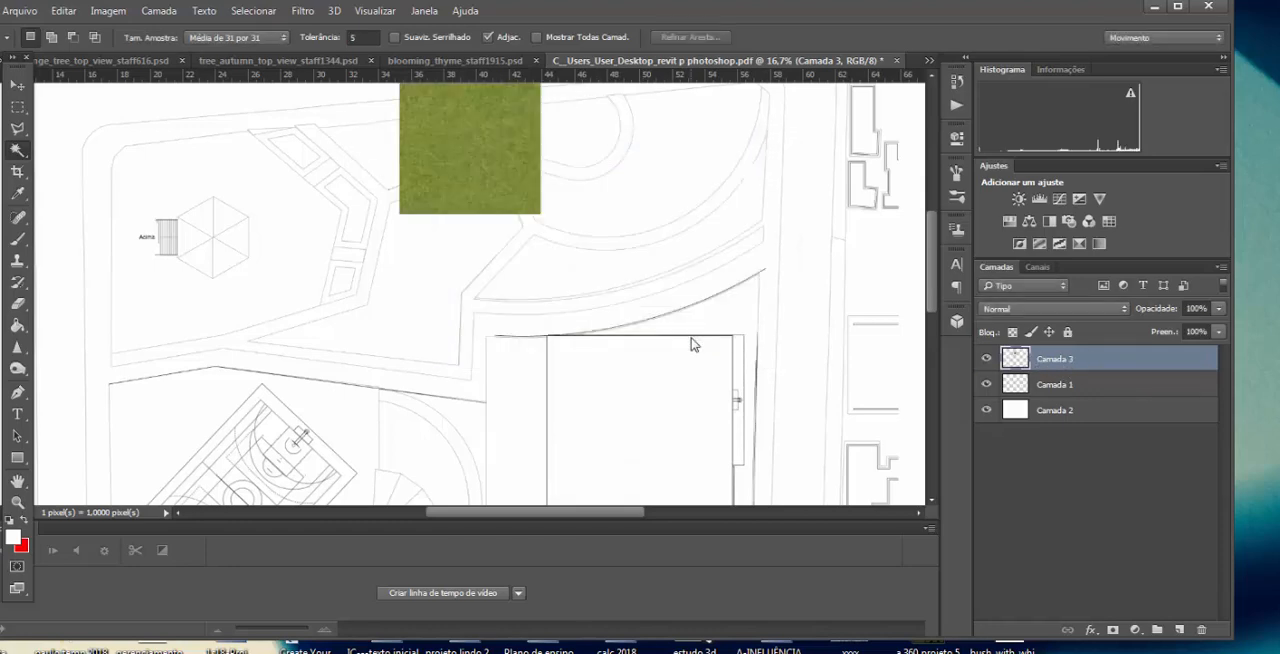
Step: Move the grass tile over the upper garden bed and duplicate it twice side by side to cover the whole bed
key("v")
left_click_drag(443, 189, 352, 190)
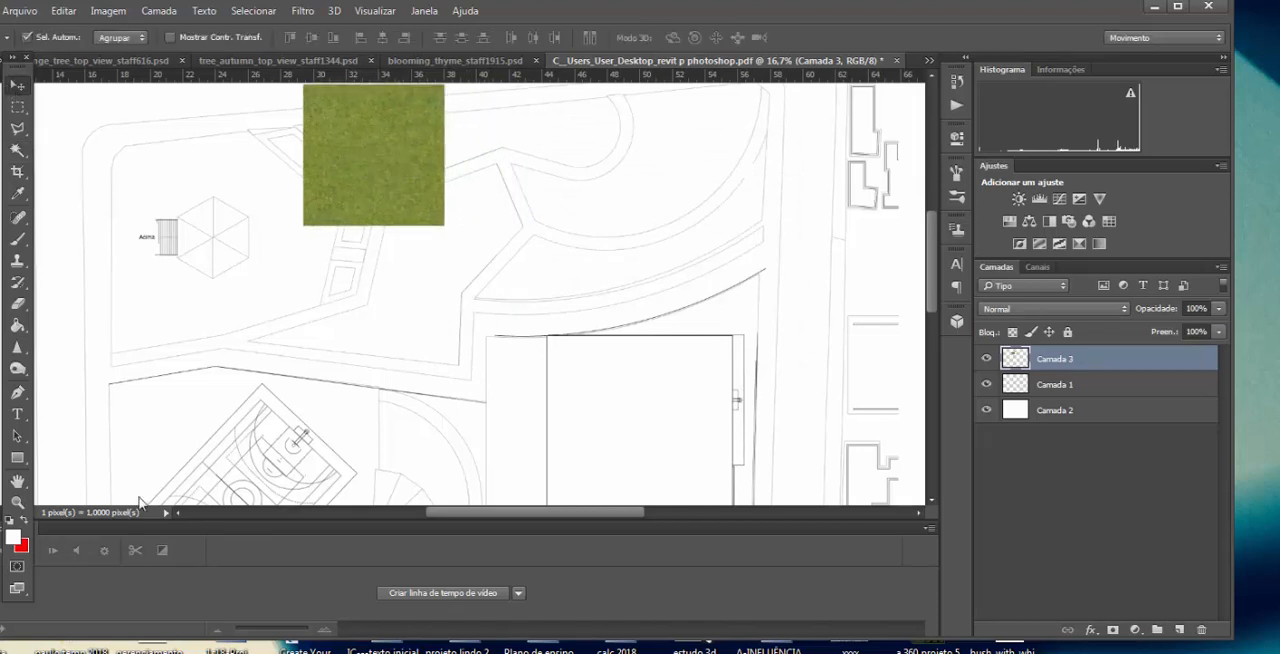
scroll(526, 160, "up", 4)
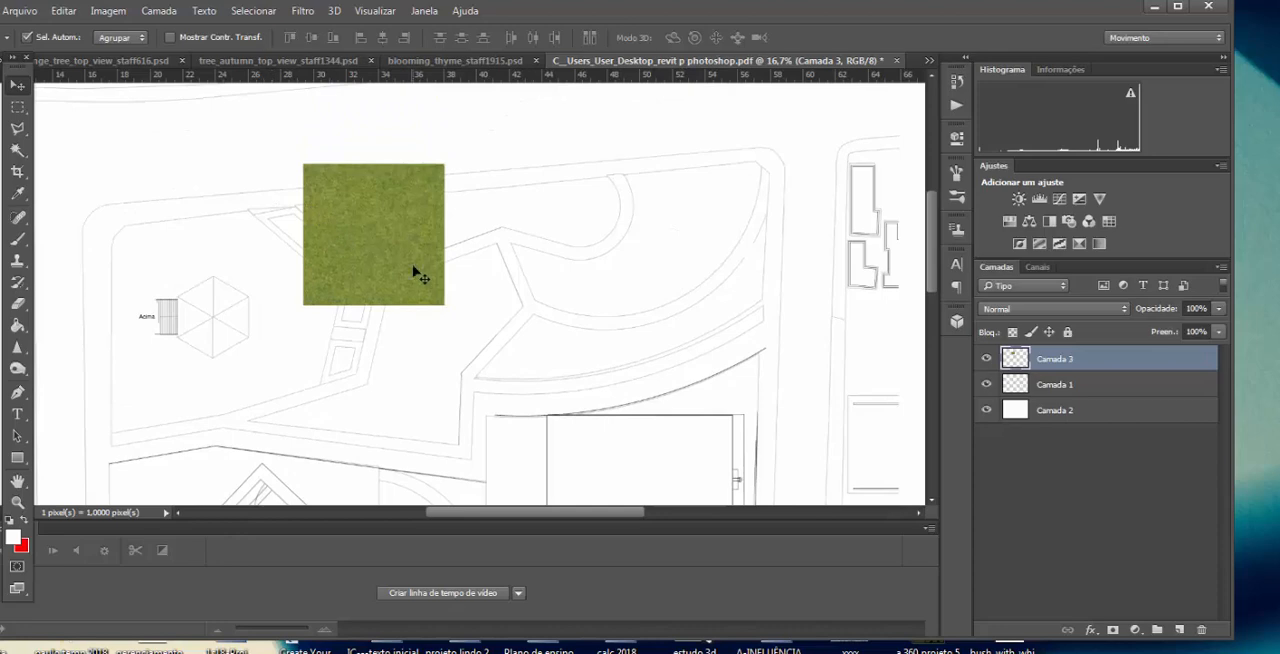
key("z")
left_click(495, 218)
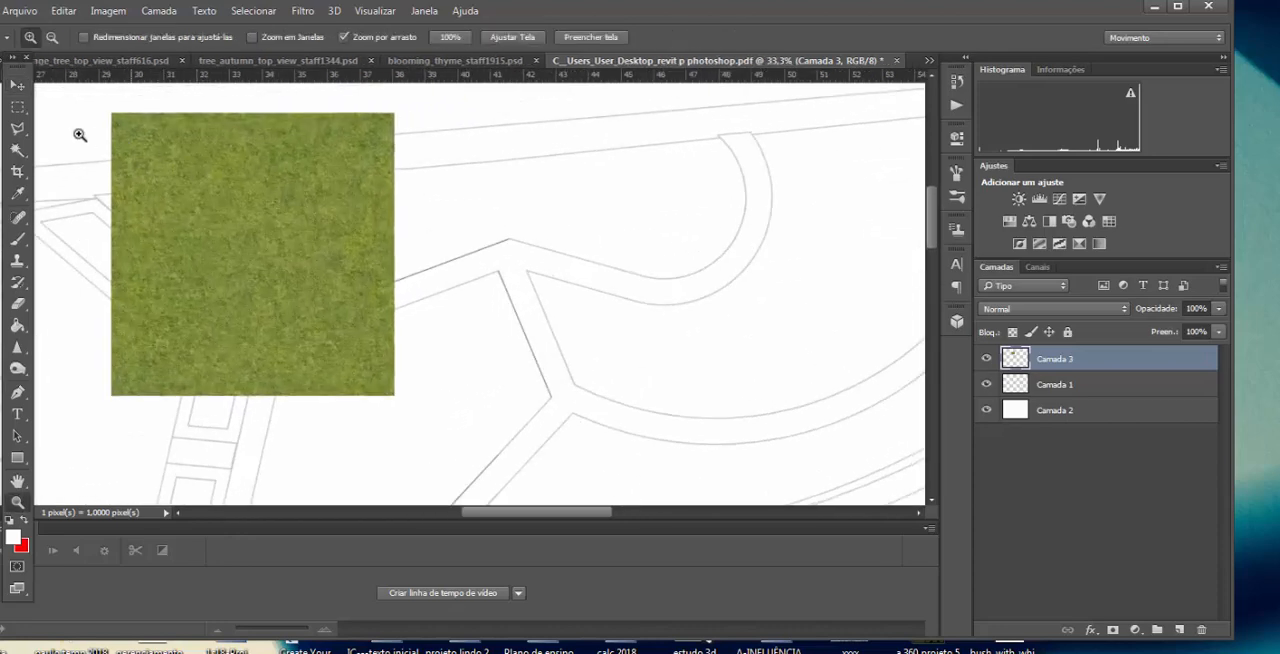
key("v")
left_click_drag(237, 237, 230, 228)
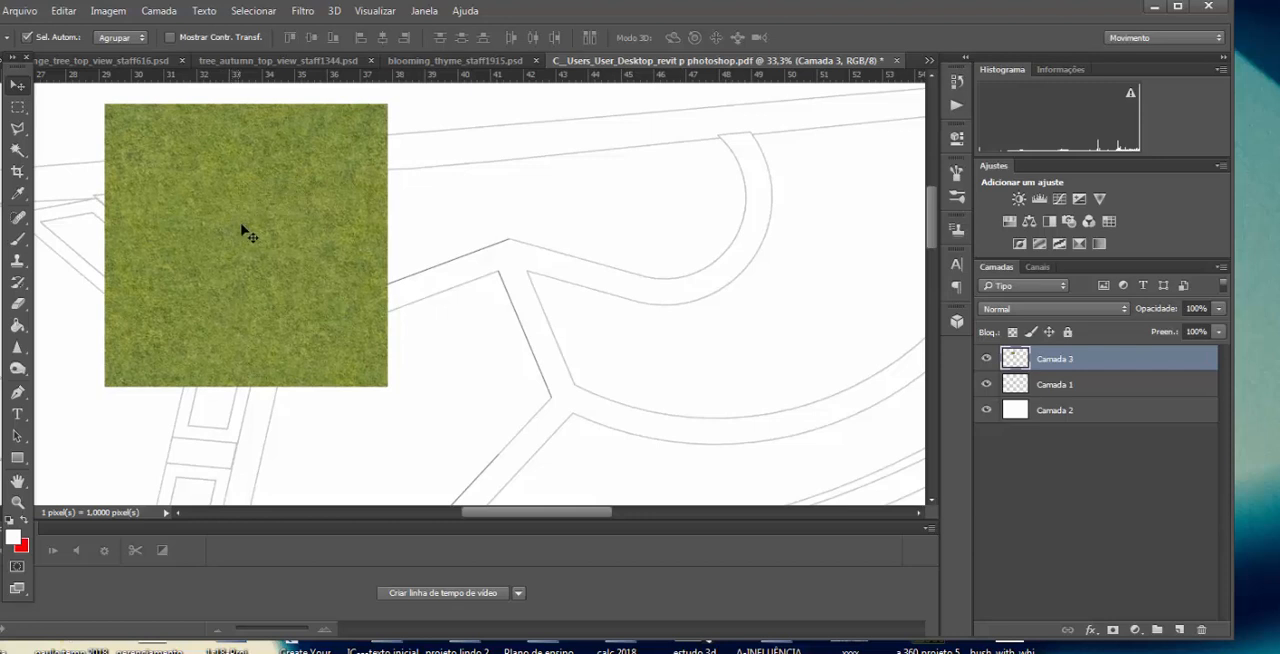
left_click_drag(249, 229, 679, 213)
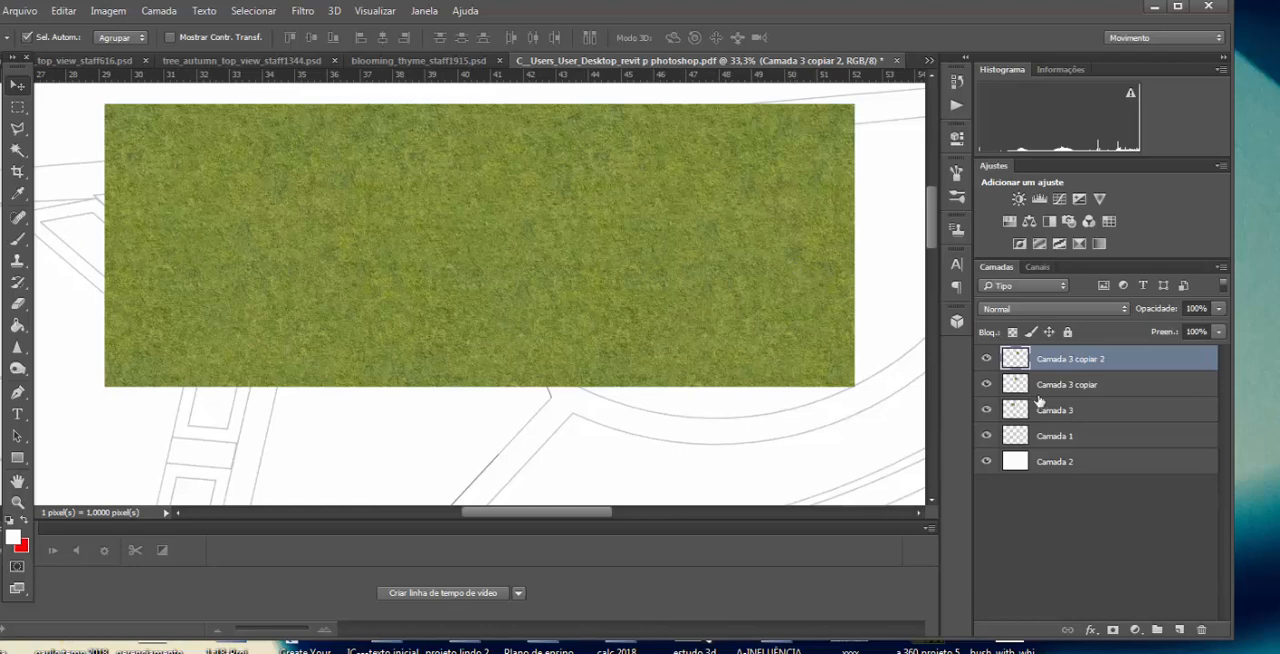
Step: Merge the three grass tile layers into one and rename the merged layer grama
left_click(1094, 392, "shift")
left_click(1080, 410, "shift")
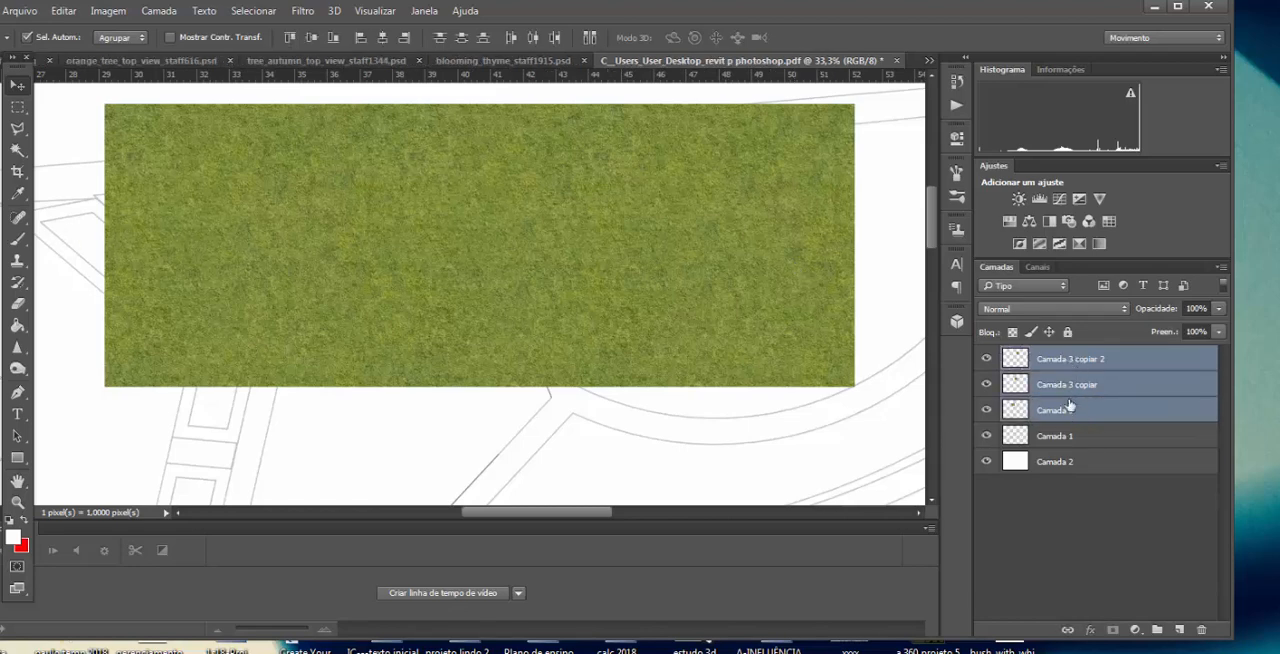
right_click(1068, 388)
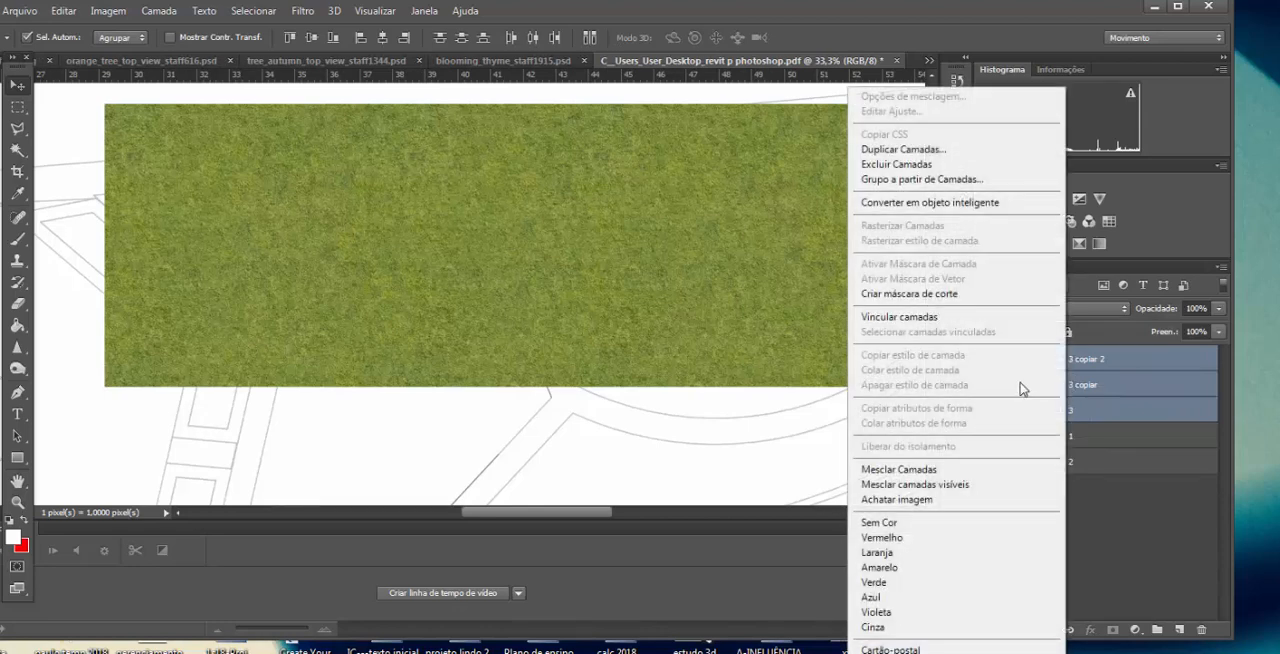
left_click(953, 470)
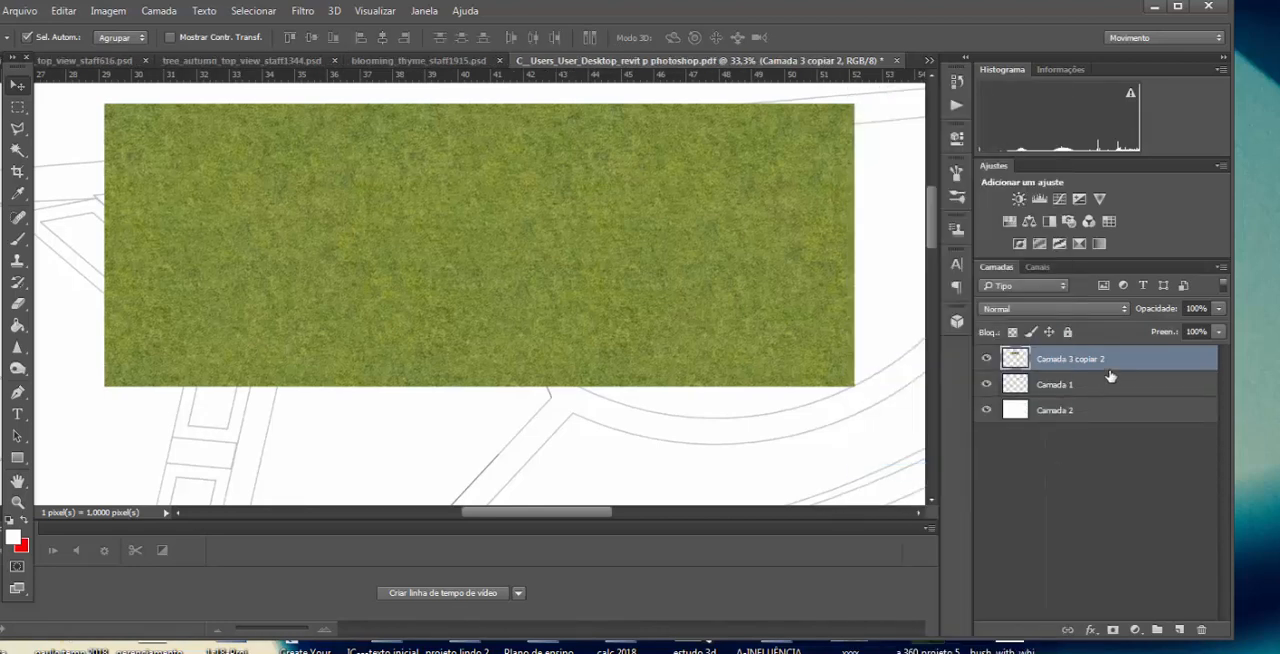
double_click(1076, 360)
type("grama")
key("Return")
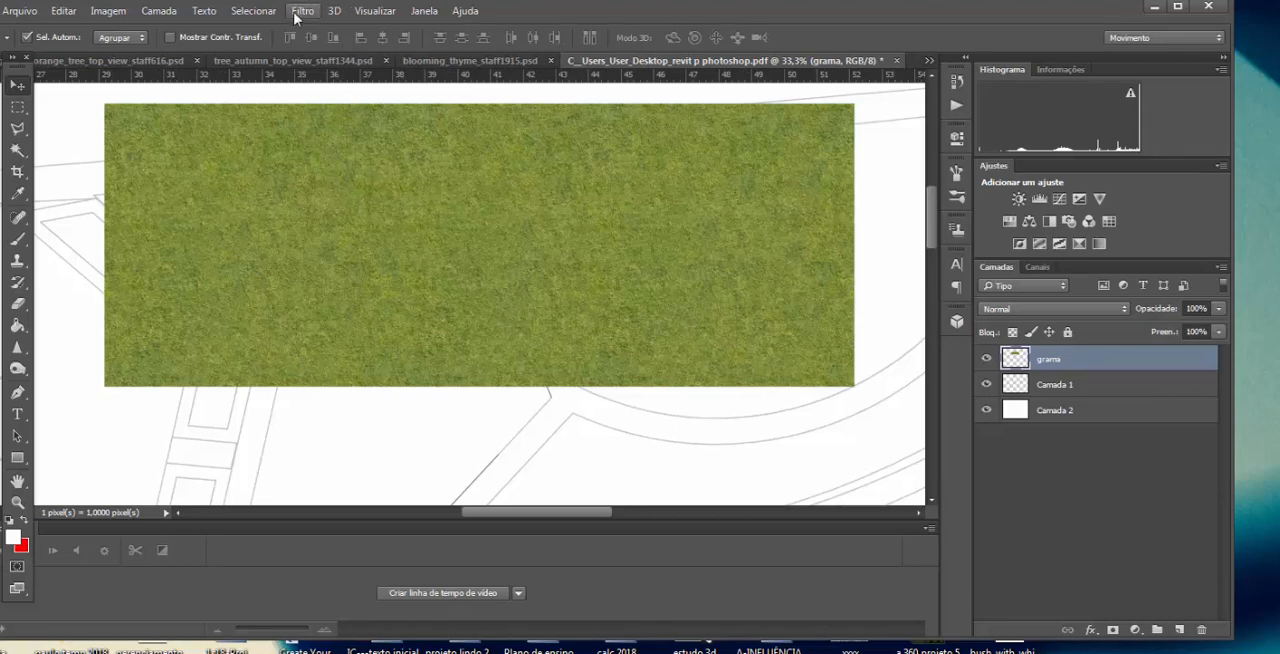
Step: Load the saved jardins selection, delete the grass outside the garden beds, and deselect
left_click(258, 12)
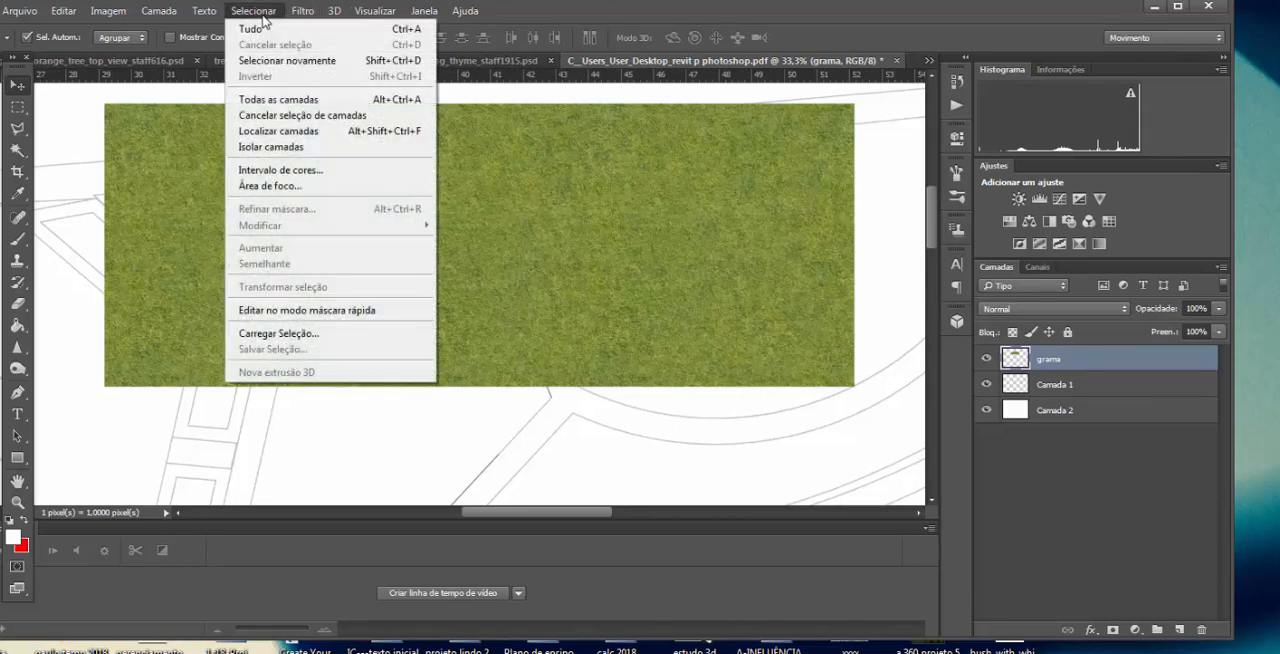
left_click(279, 335)
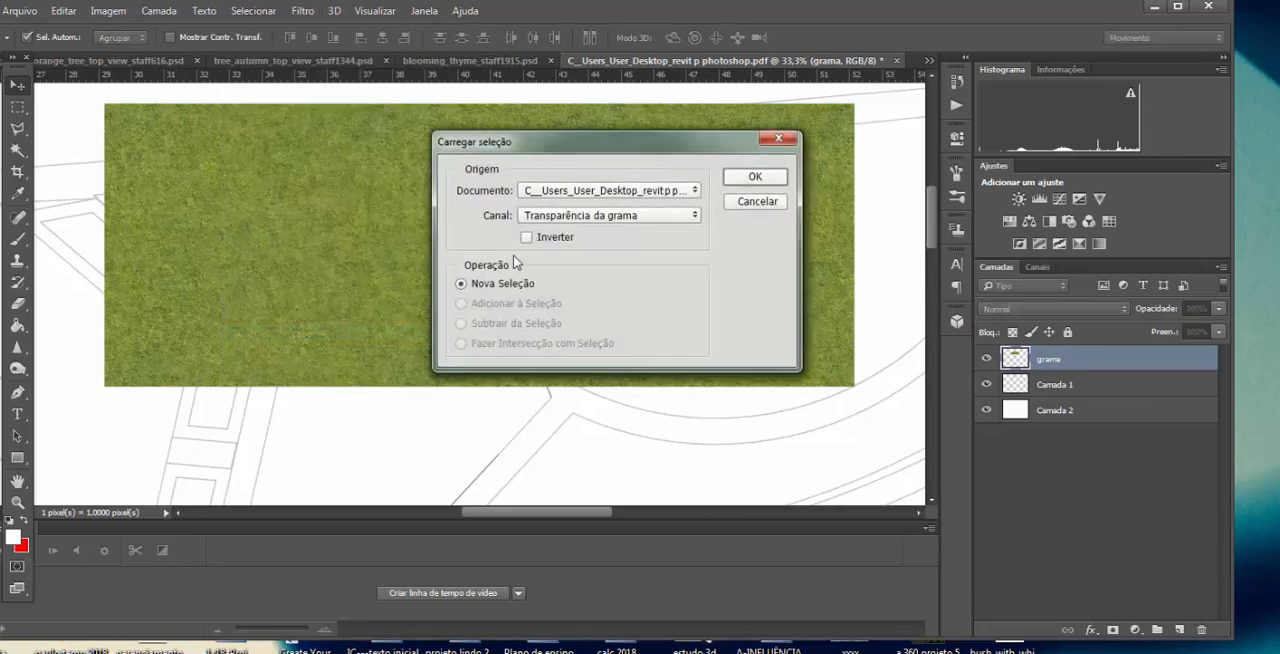
left_click(620, 222)
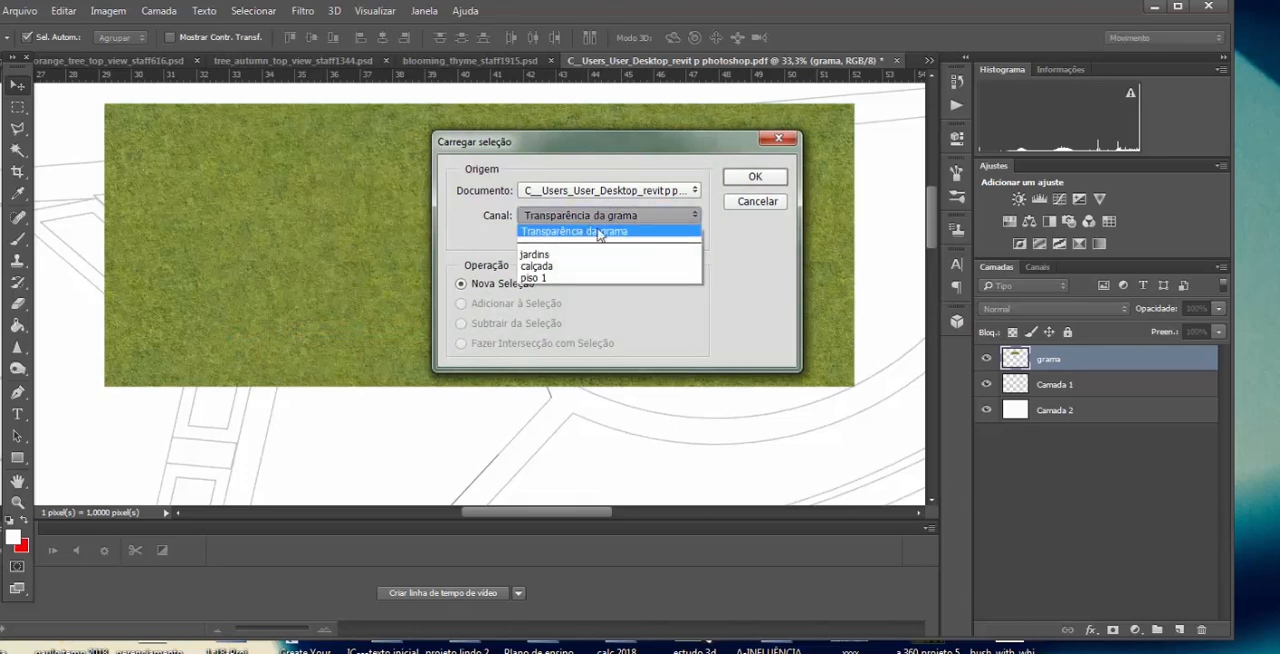
left_click(535, 254)
left_click(760, 177)
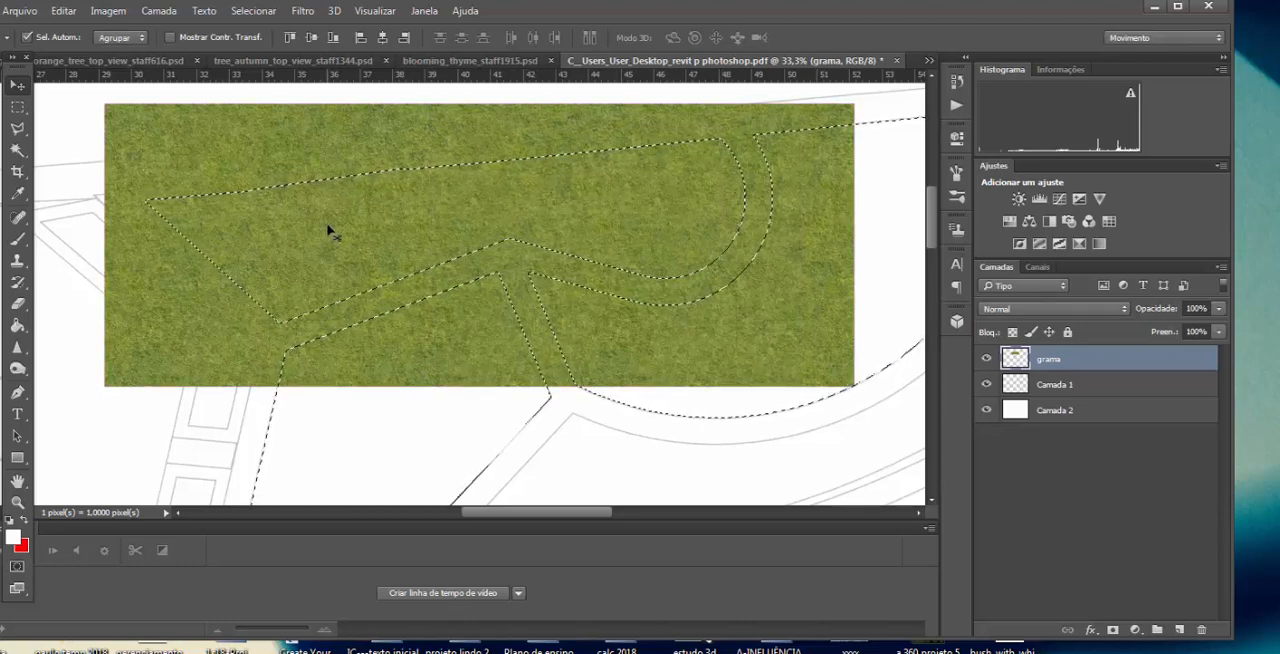
key("Delete")
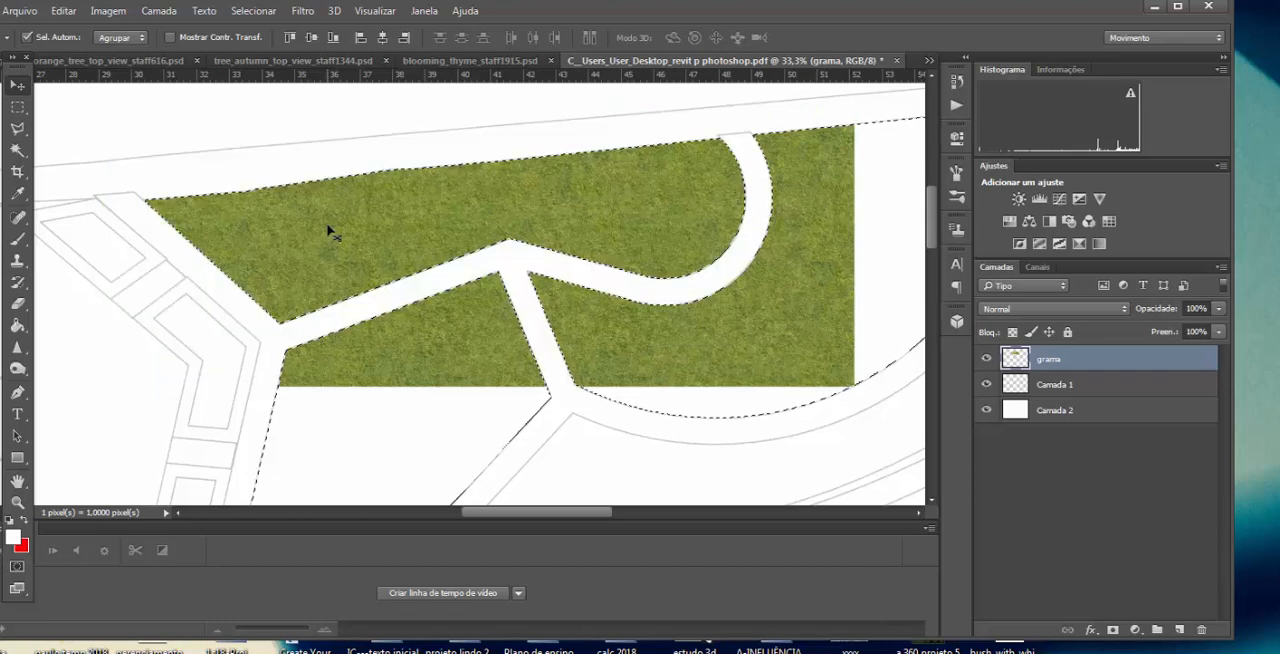
key("ctrl+d")
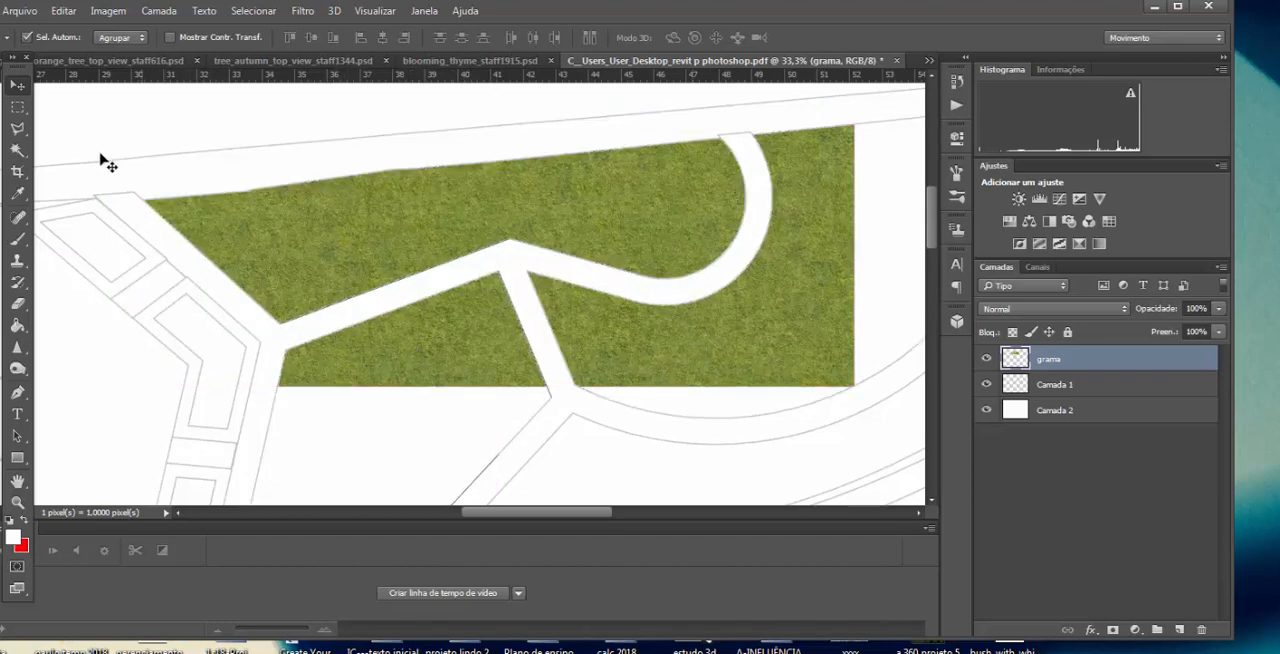
Step: Remove the leftover grass from the neighbouring beds with the Rectangular Marquee, keeping it only in the upper bed
left_click(17, 106)
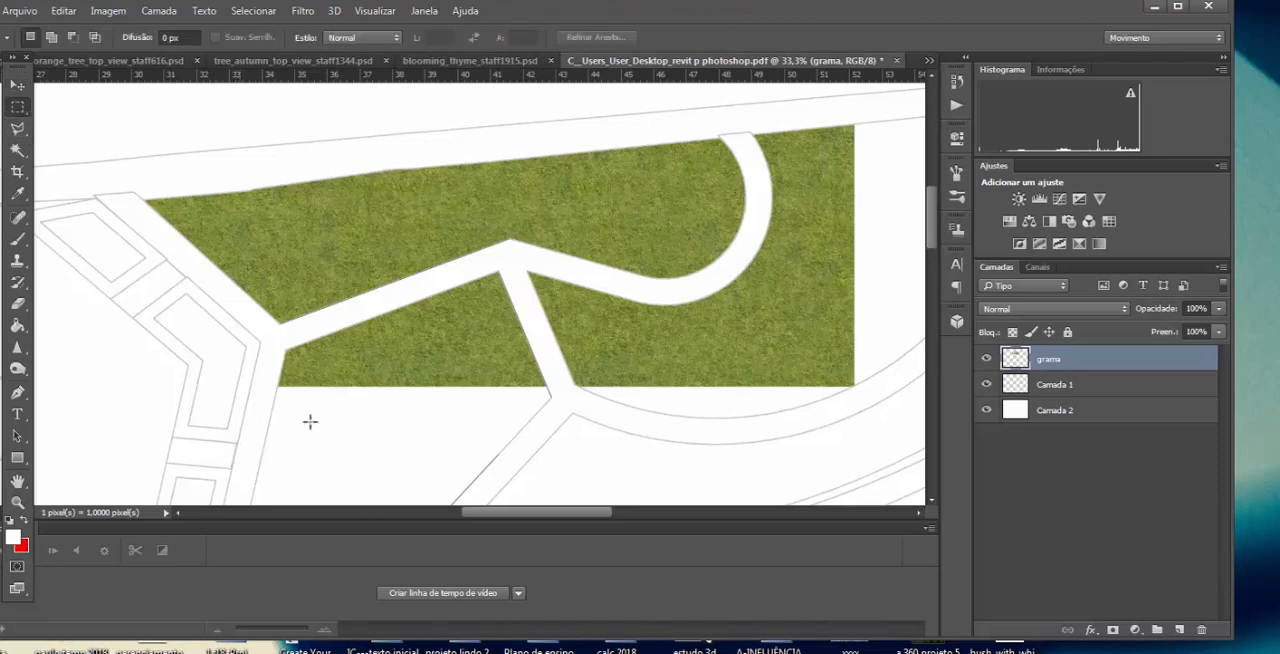
left_click_drag(241, 466, 450, 343)
key("ctrl+alt+z")
key("ctrl+alt+z")
key("ctrl+alt+z")
key("ctrl+alt+z")
key("ctrl+alt+z")
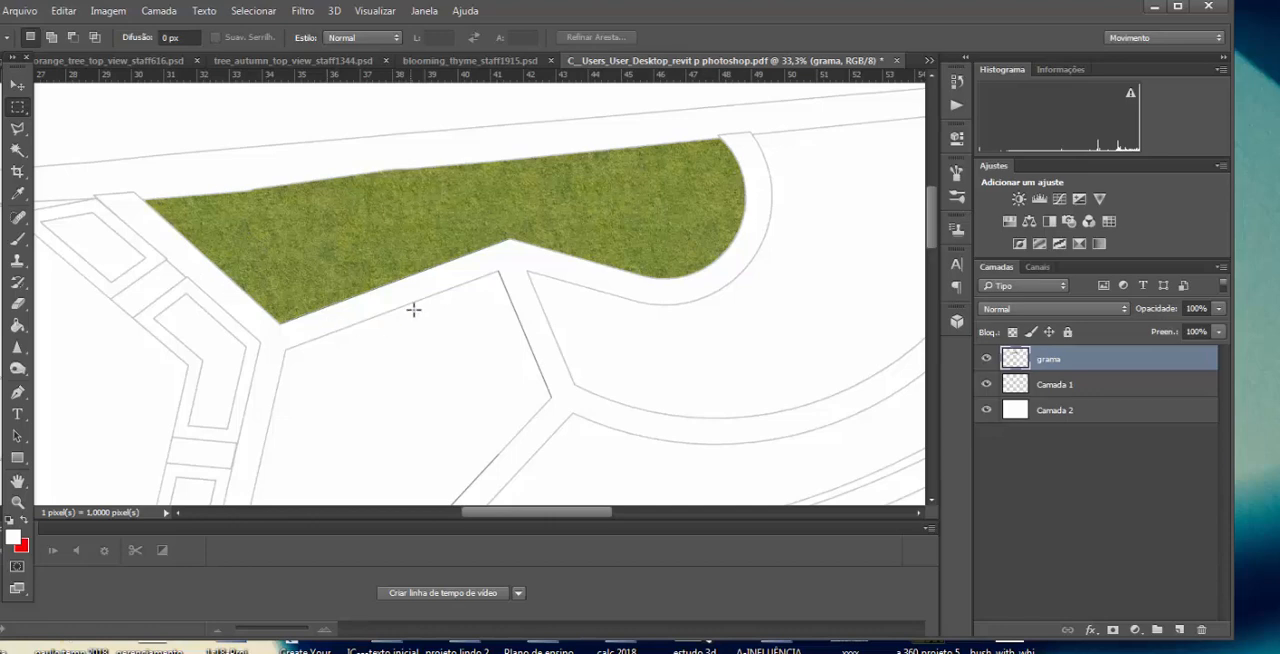
Step: Load the saved jardins channel as a new selection on the grama layer
left_click(253, 10)
left_click(296, 342)
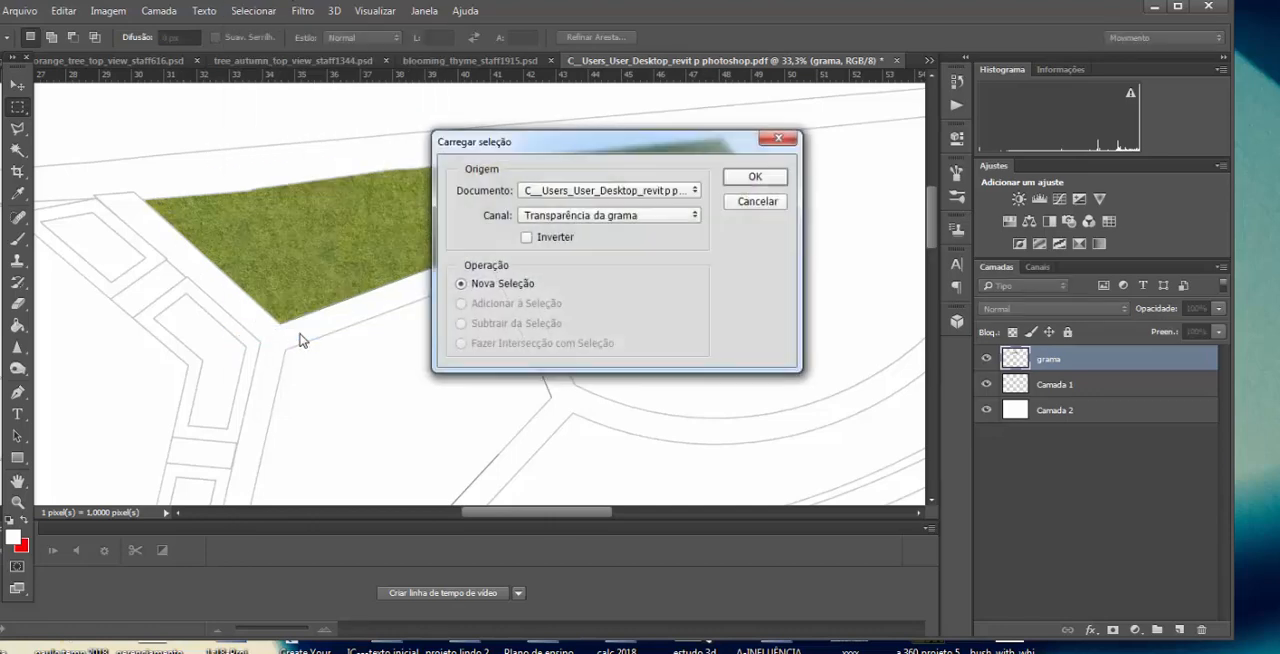
left_click(611, 216)
left_click(605, 249)
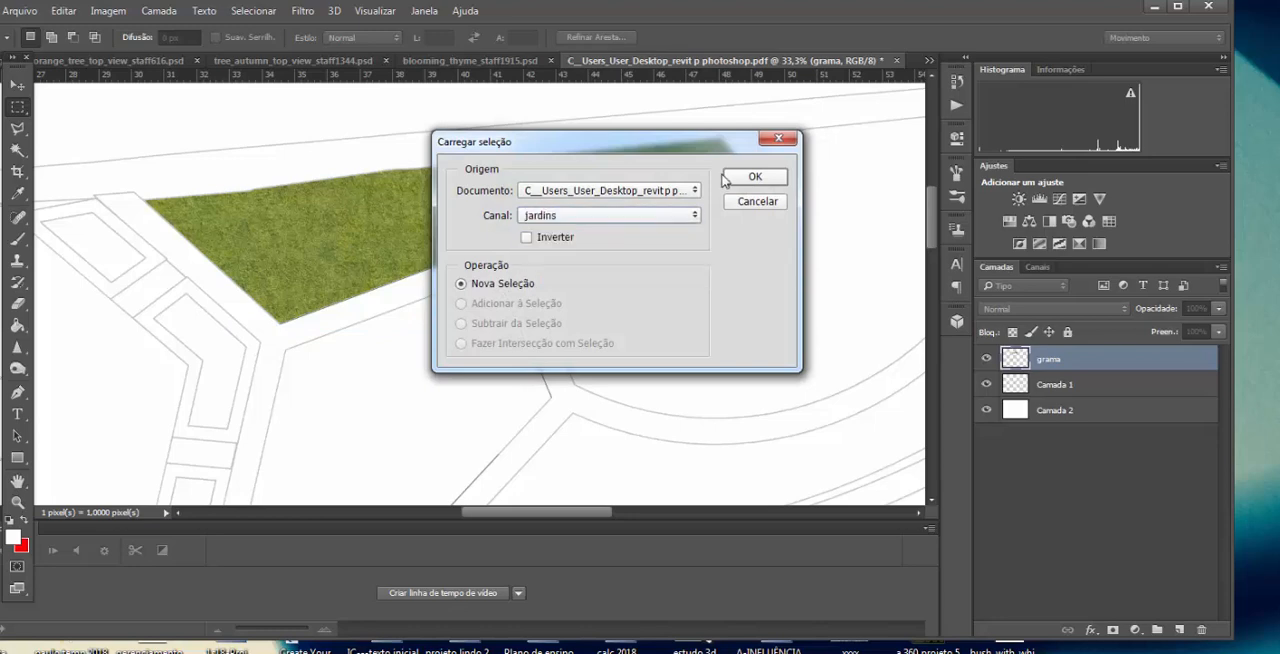
left_click(754, 177)
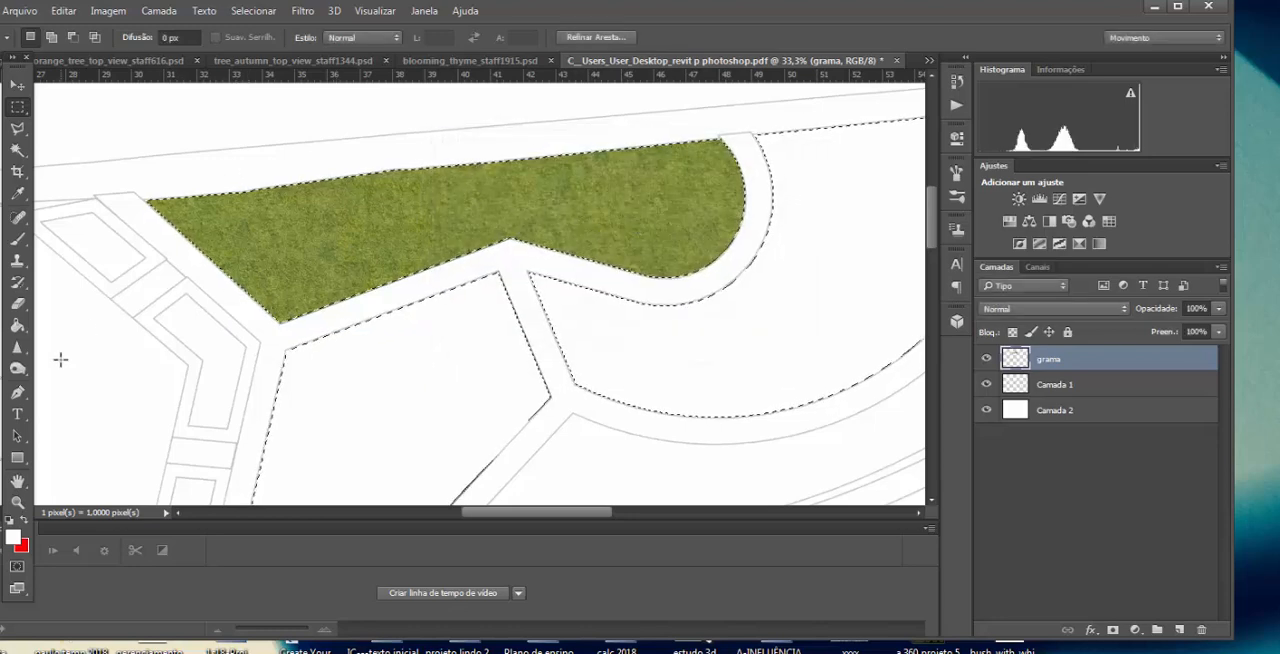
Step: Lighten the grass along the upper bed's slanted west edge and lower edge with the Dodge tool
left_click(17, 369)
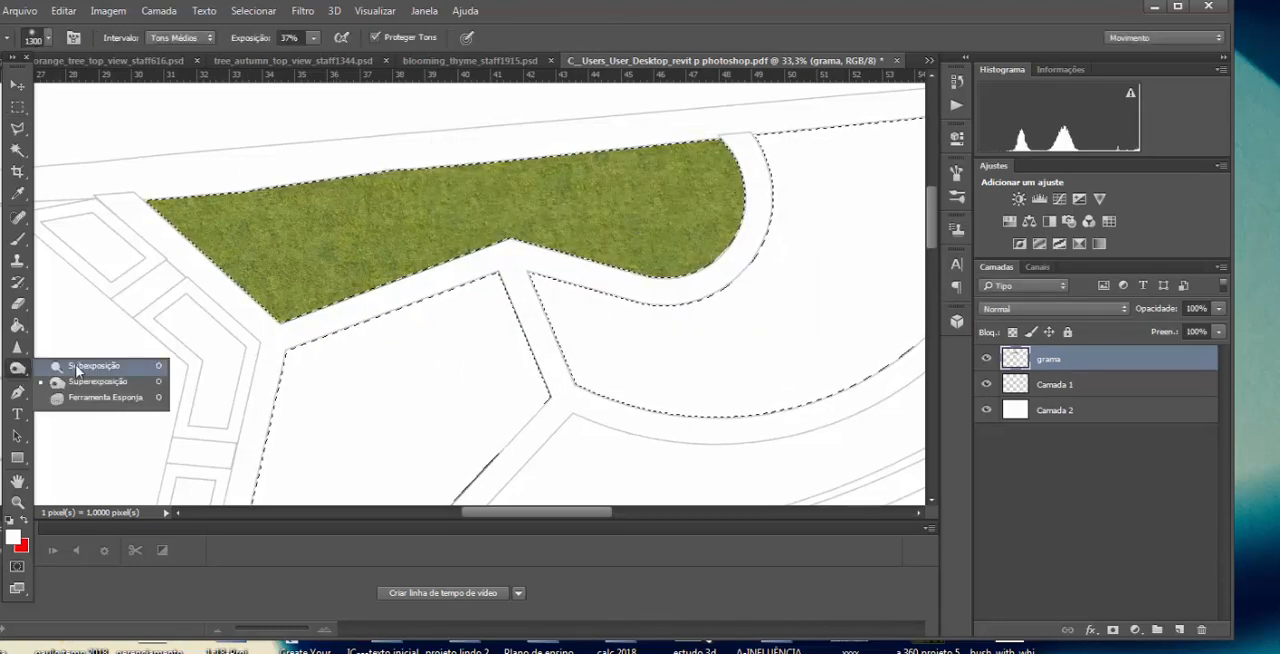
left_click(133, 365)
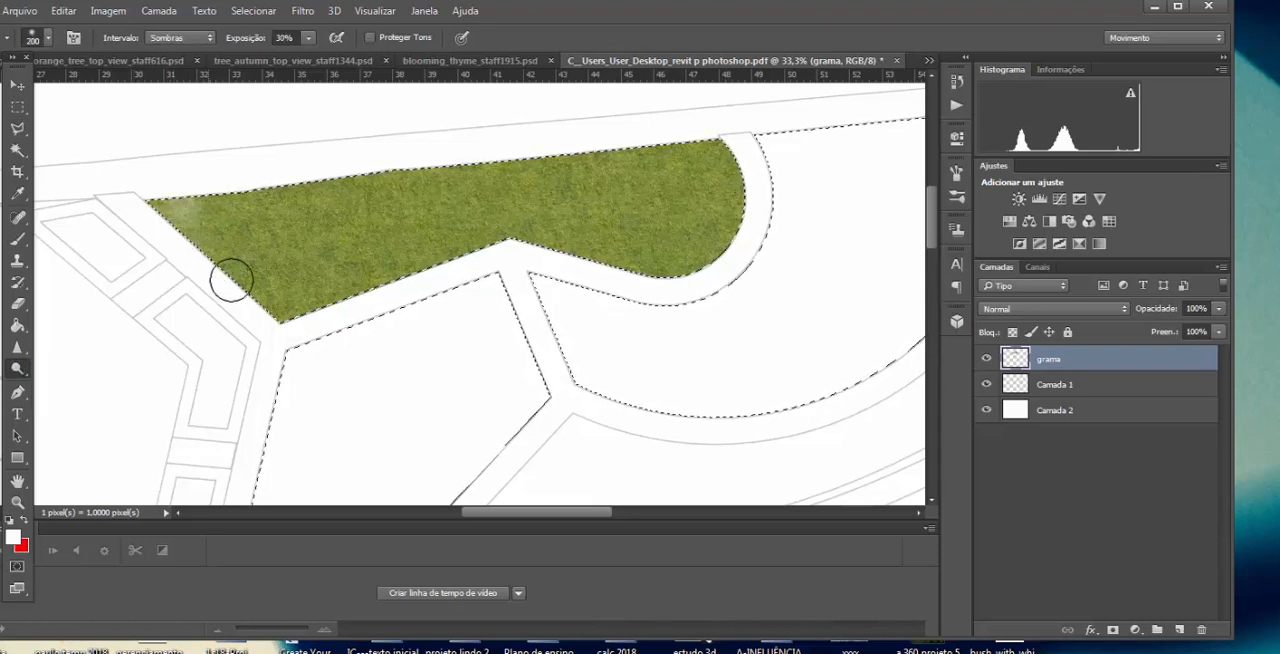
mouse_move(250, 273)
left_mouse_down()
mouse_move(271, 302)
mouse_move(540, 254)
mouse_move(465, 262)
left_mouse_up()
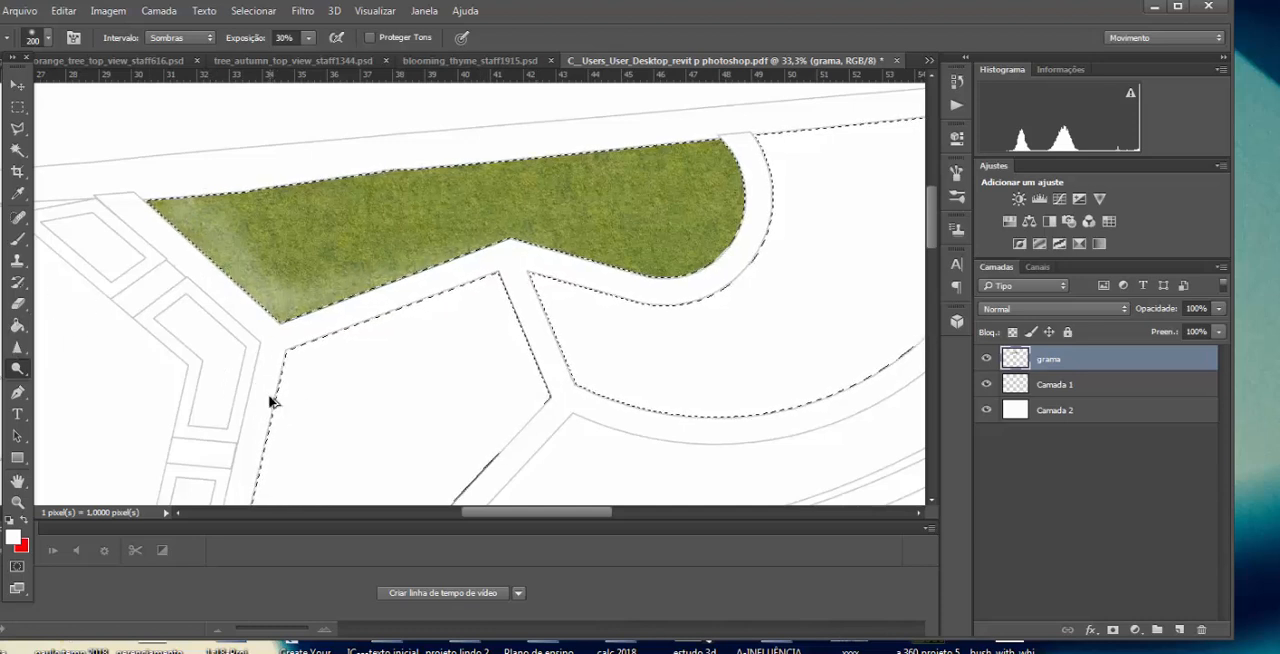
Step: Undo the last dodging and lighten the upper bed's slanted west edge with a 900-pixel Dodge brush
key("ctrl+z")
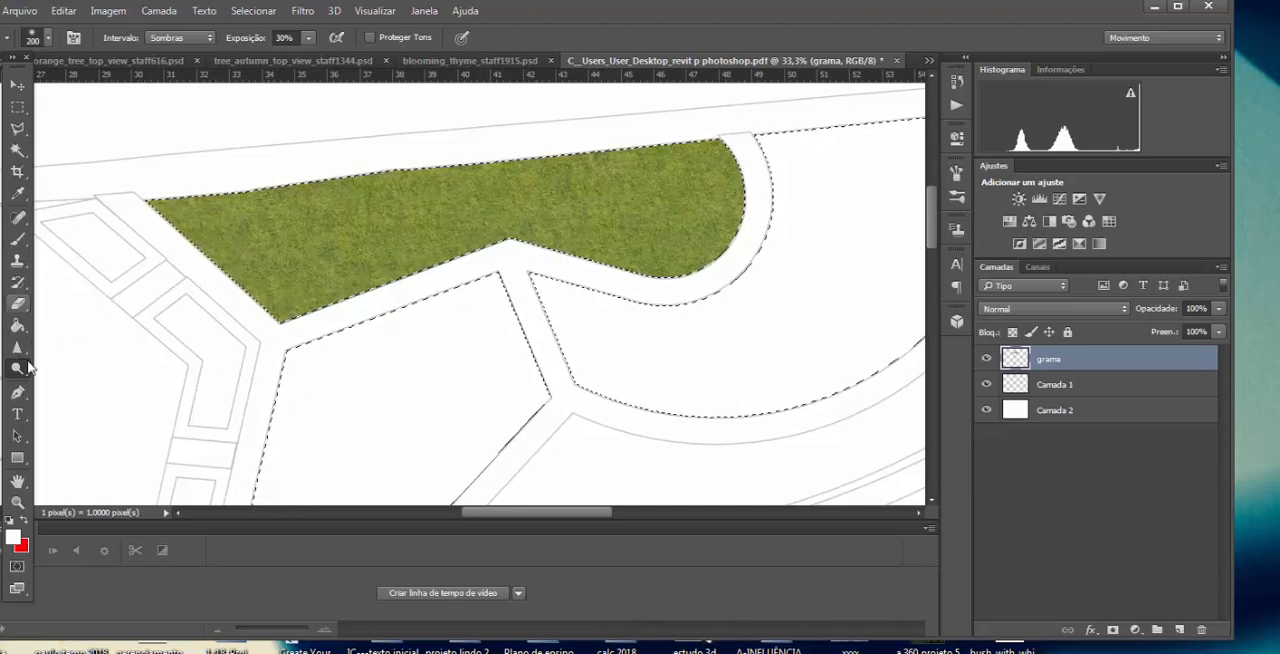
right_click(19, 370)
left_click(88, 369)
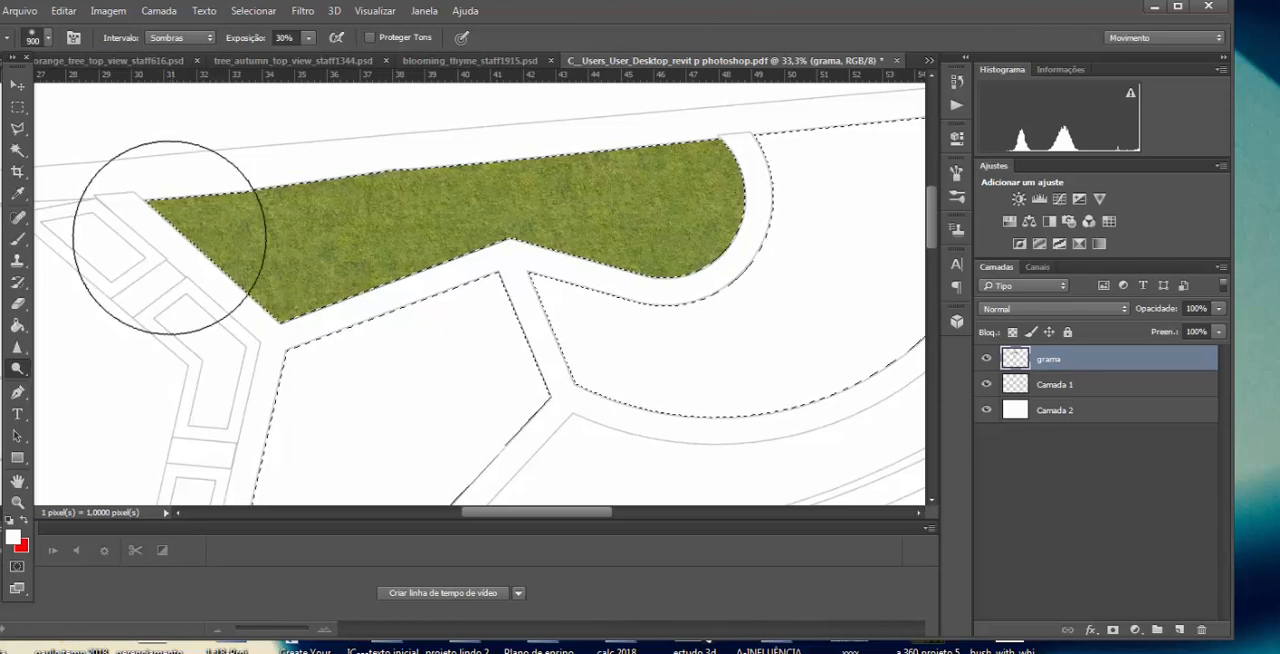
mouse_move(168, 237)
left_mouse_down()
mouse_move(211, 263)
mouse_move(256, 332)
left_mouse_up()
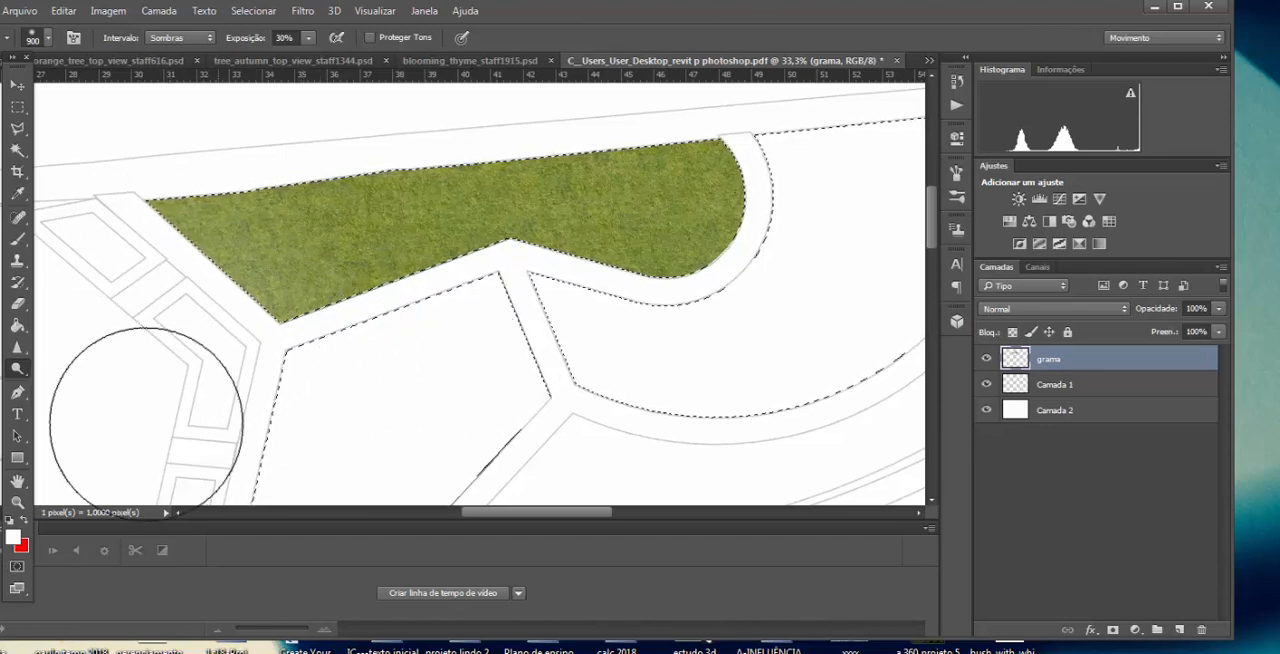
Step: Darken the edges of the upper bed's grass with the Burn tool
right_click(17, 375)
left_click(88, 385)
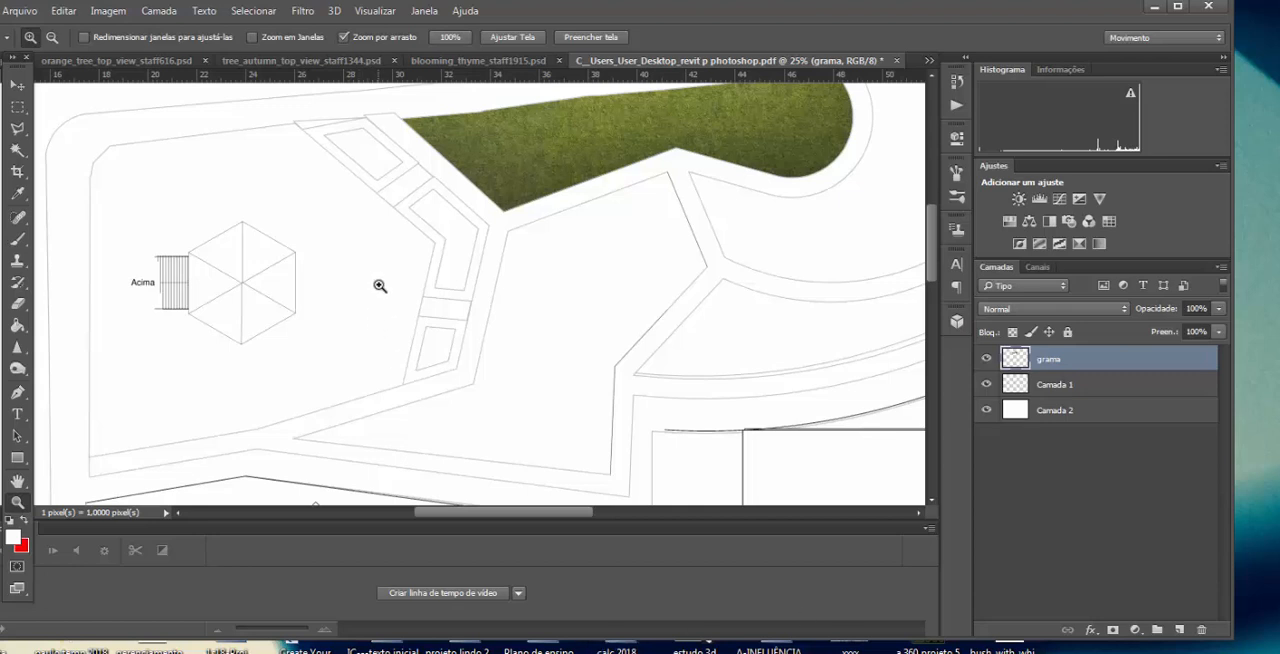
Step: Switch to TexturesCom_FloorsRegular0304_1_M.jpg and select the paving with the Rectangular Marquee, leaving out the thin strip along its right edge
left_click(327, 61)
left_click(650, 61)
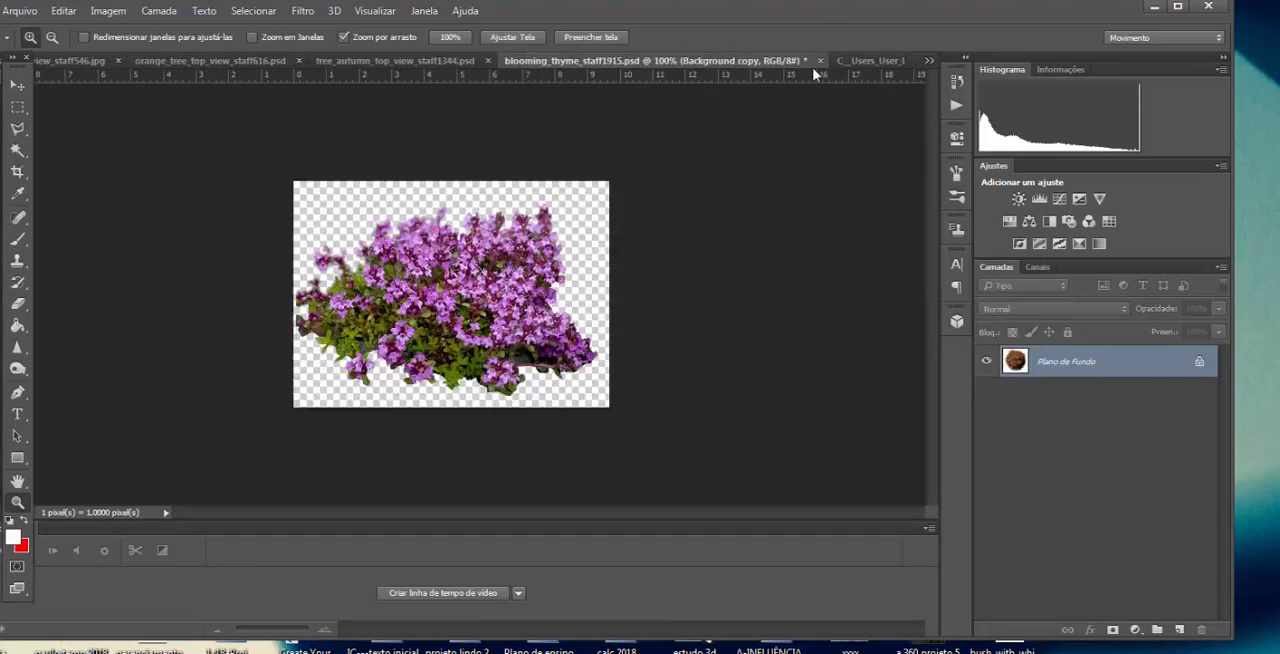
left_click(830, 61)
left_click(929, 61)
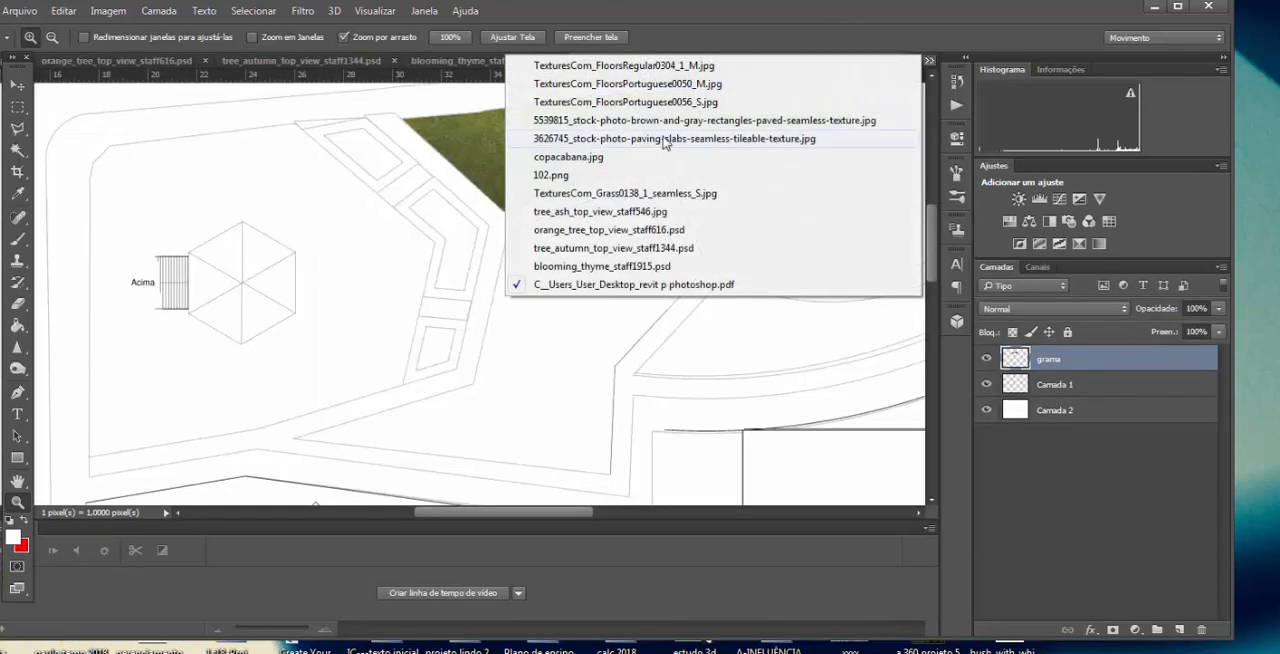
left_click(616, 66)
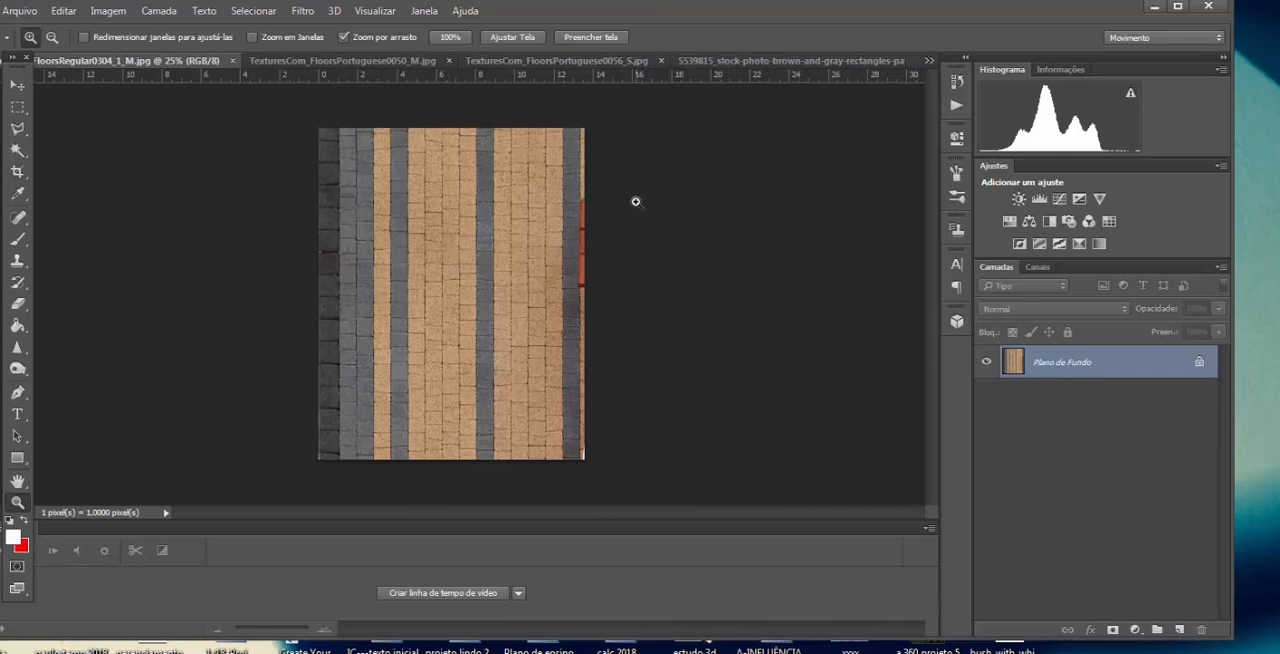
key("m")
left_click_drag(318, 125, 577, 460)
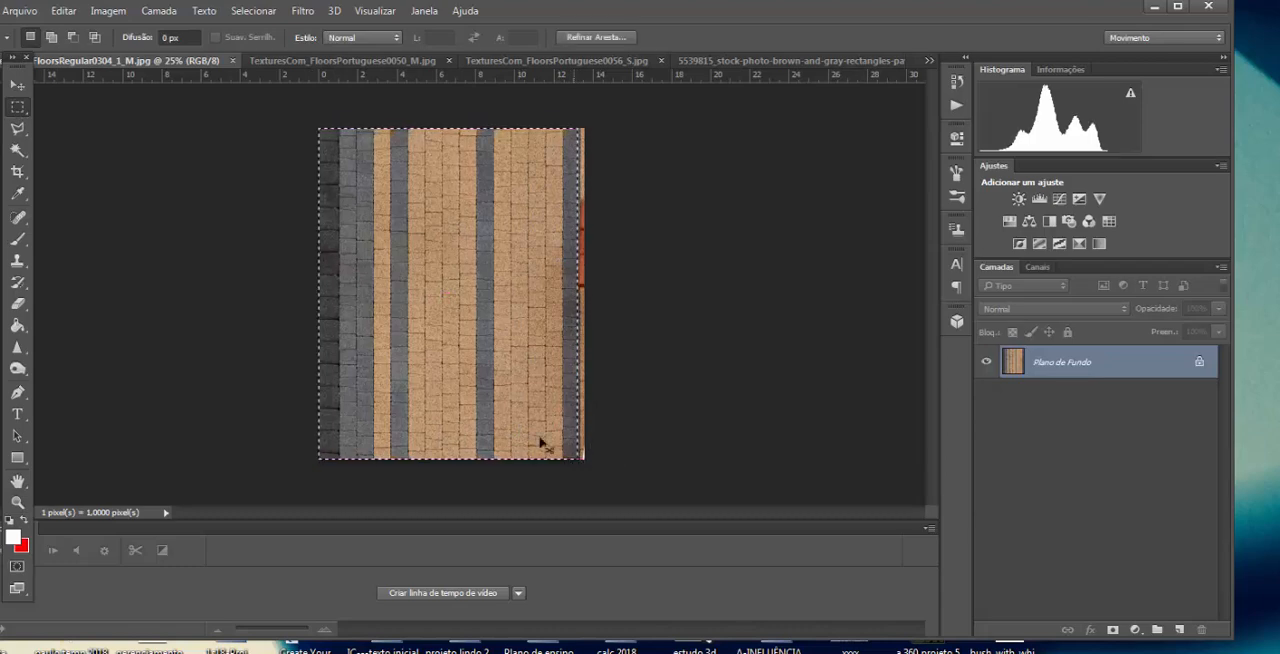
Step: Paste the copied paving texture into the site plan and scale it down to about 10.7%
left_click(929, 60)
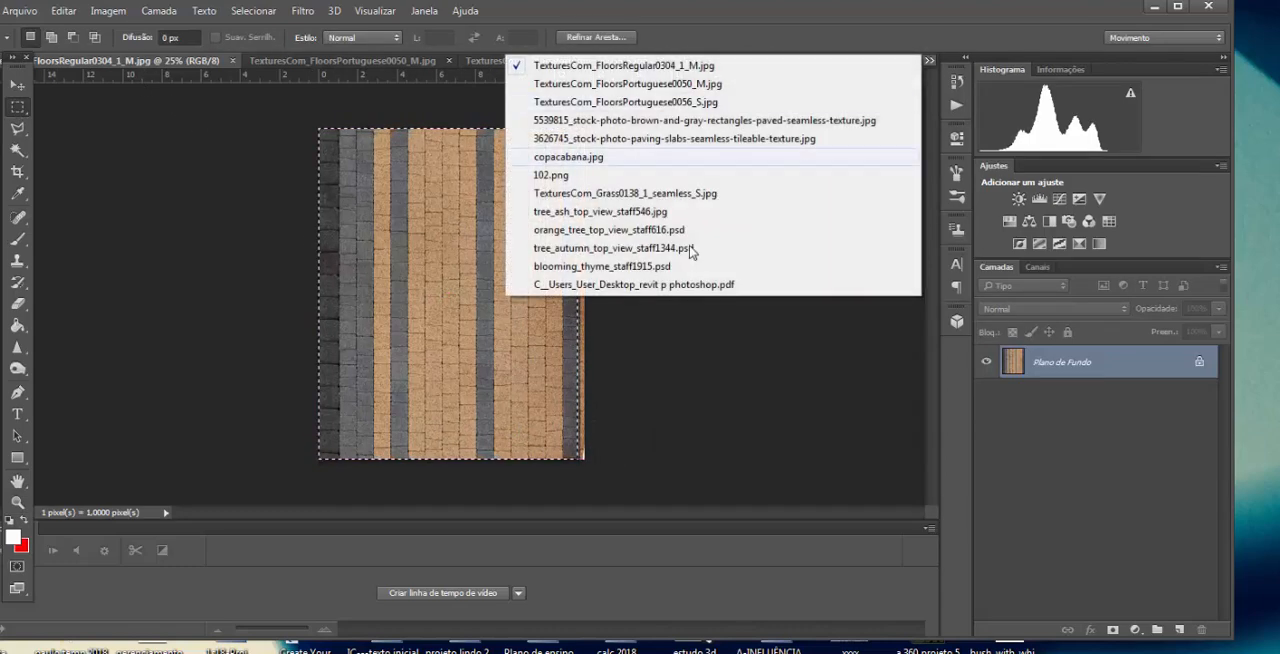
left_click(599, 285)
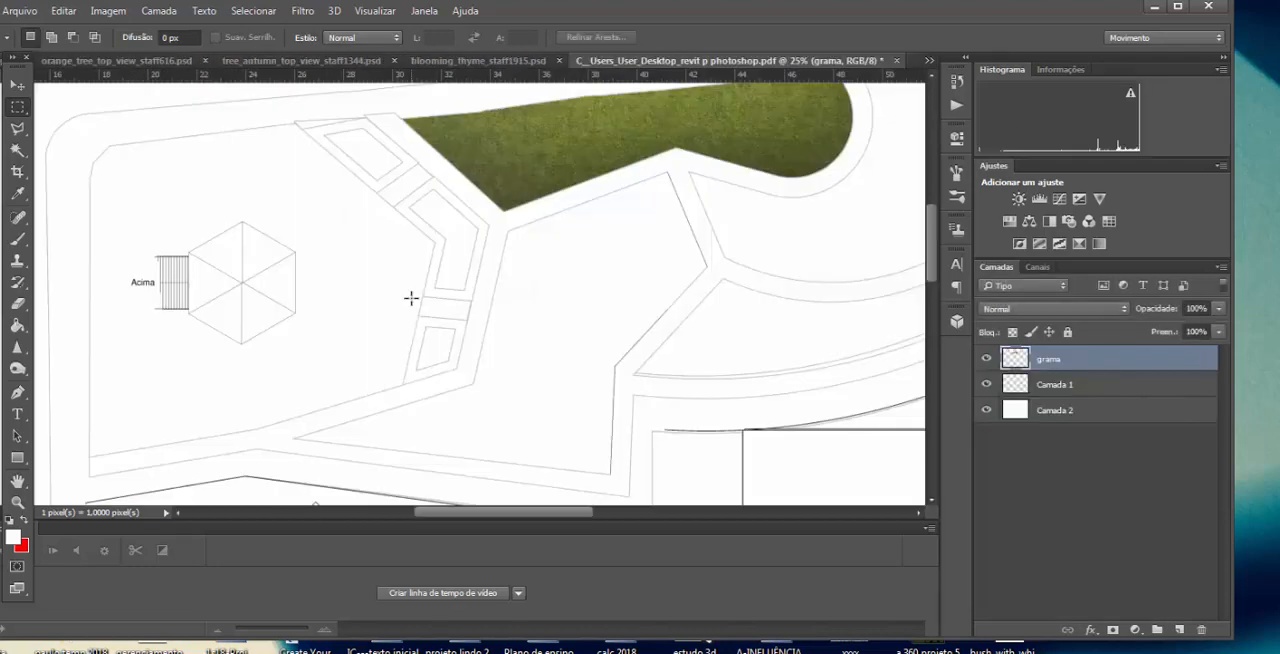
key("ctrl+v")
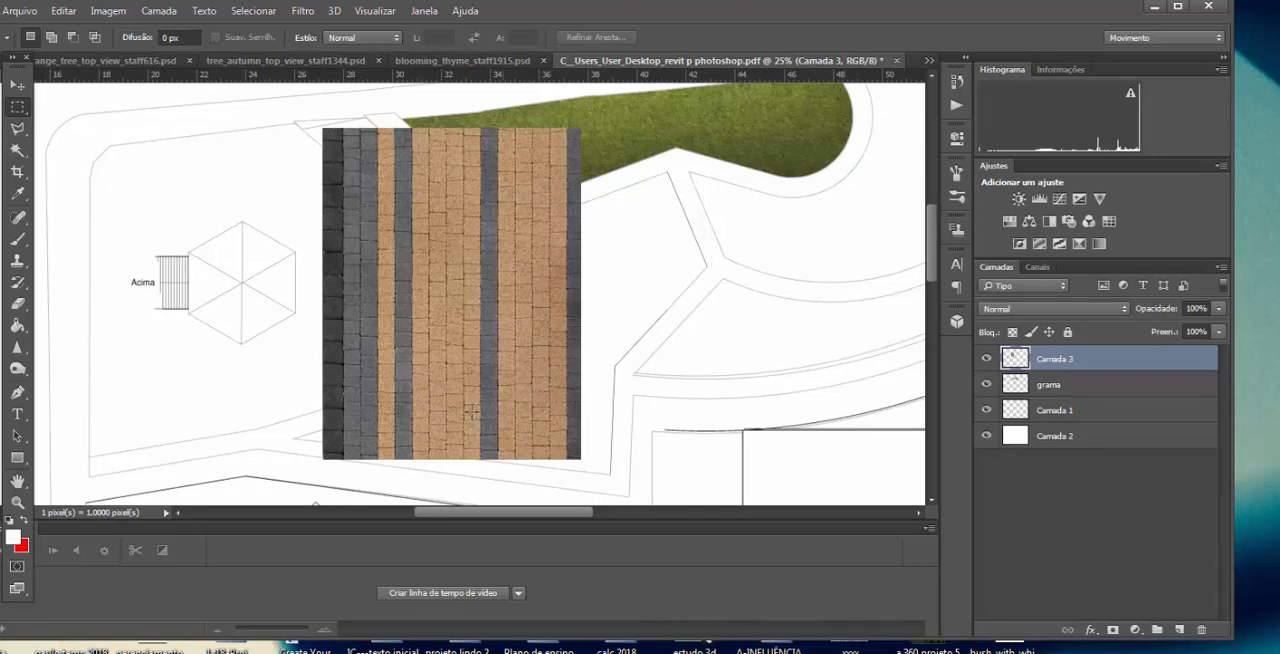
key("ctrl+t")
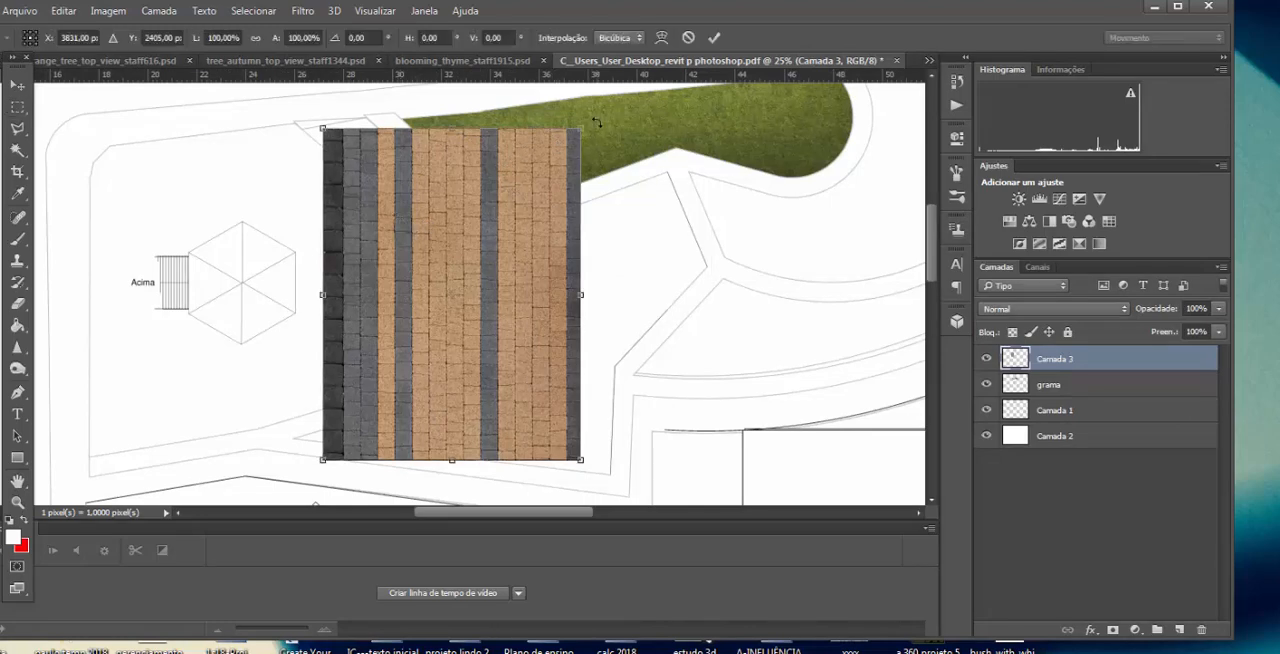
left_click_drag(582, 124, 348, 446)
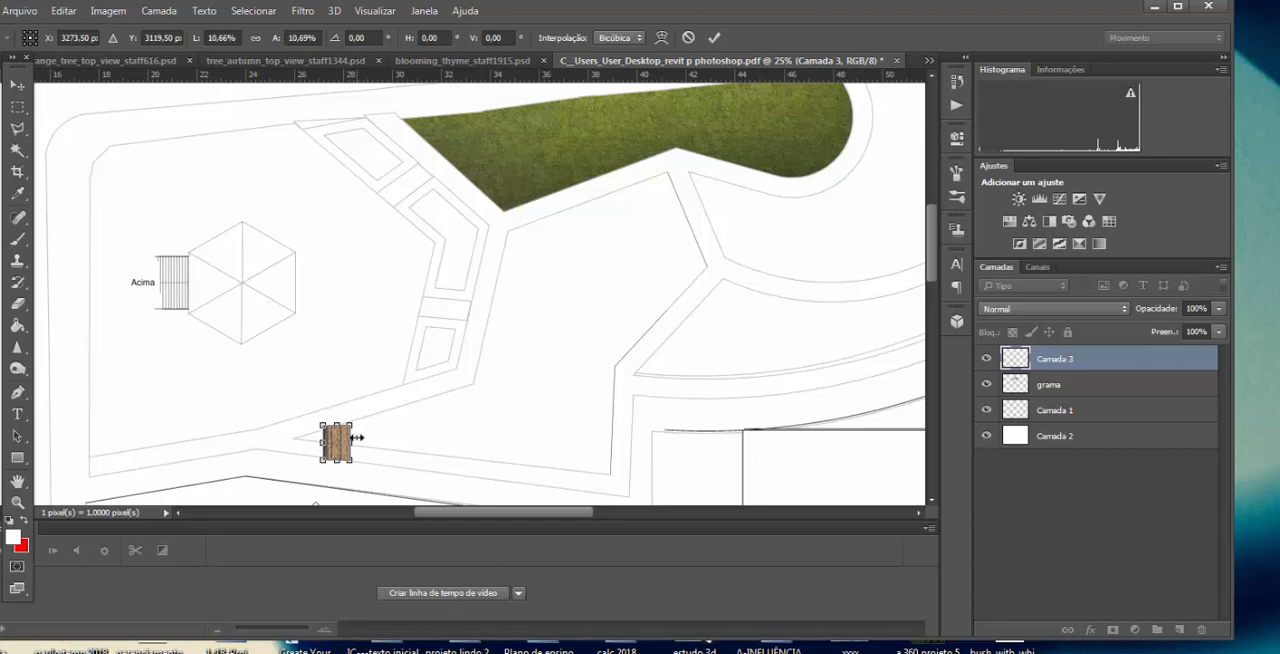
key("Return")
Step: Select the scaled-down paving tile with the Rectangular Marquee and define it as a pattern named piso 1
key("m")
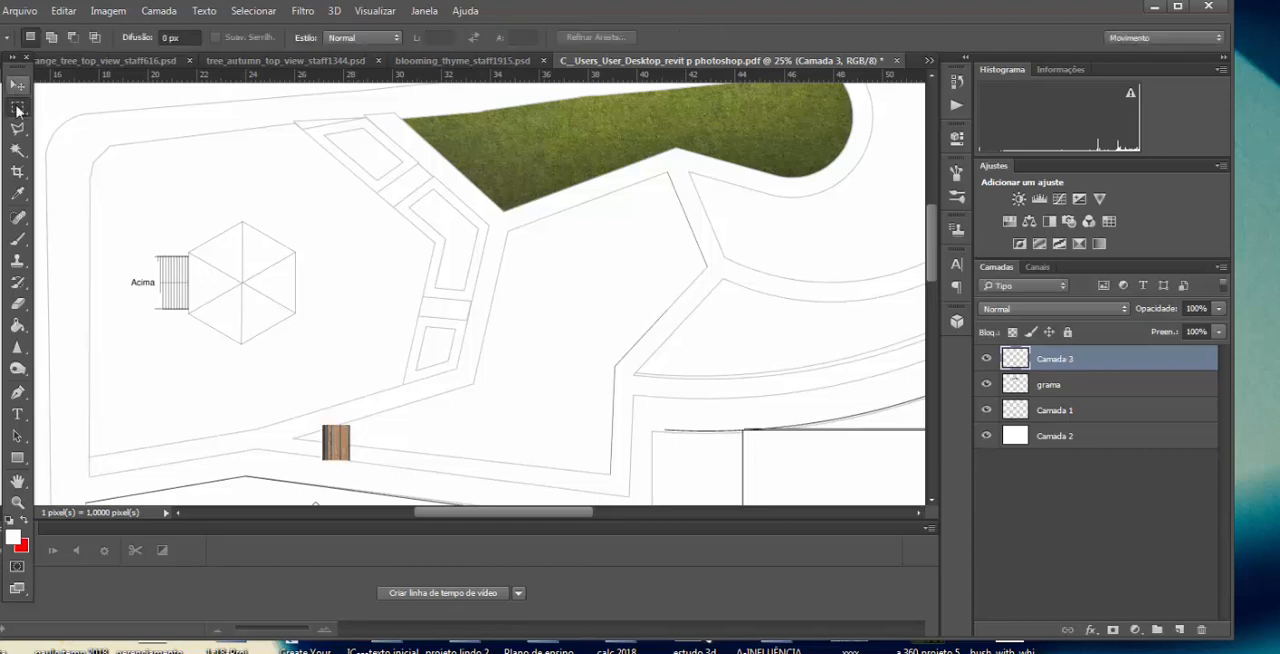
key("z")
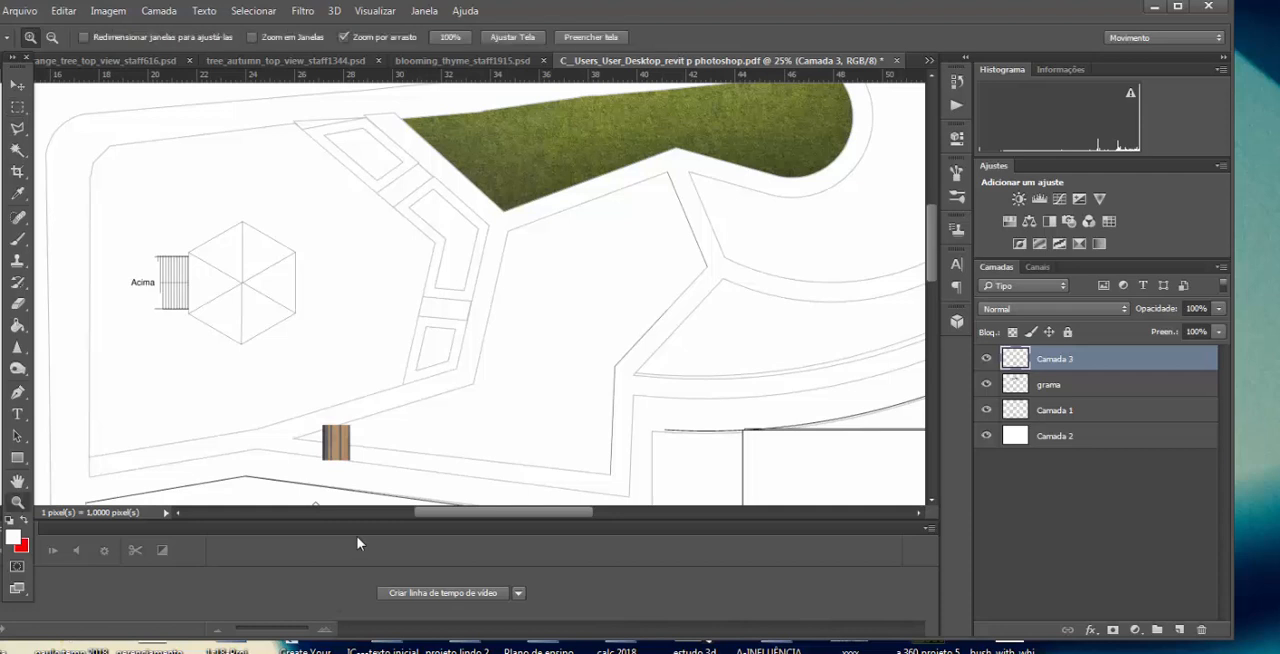
left_click(340, 451)
left_click_drag(342, 453, 355, 432)
scroll(355, 432, "down", 1)
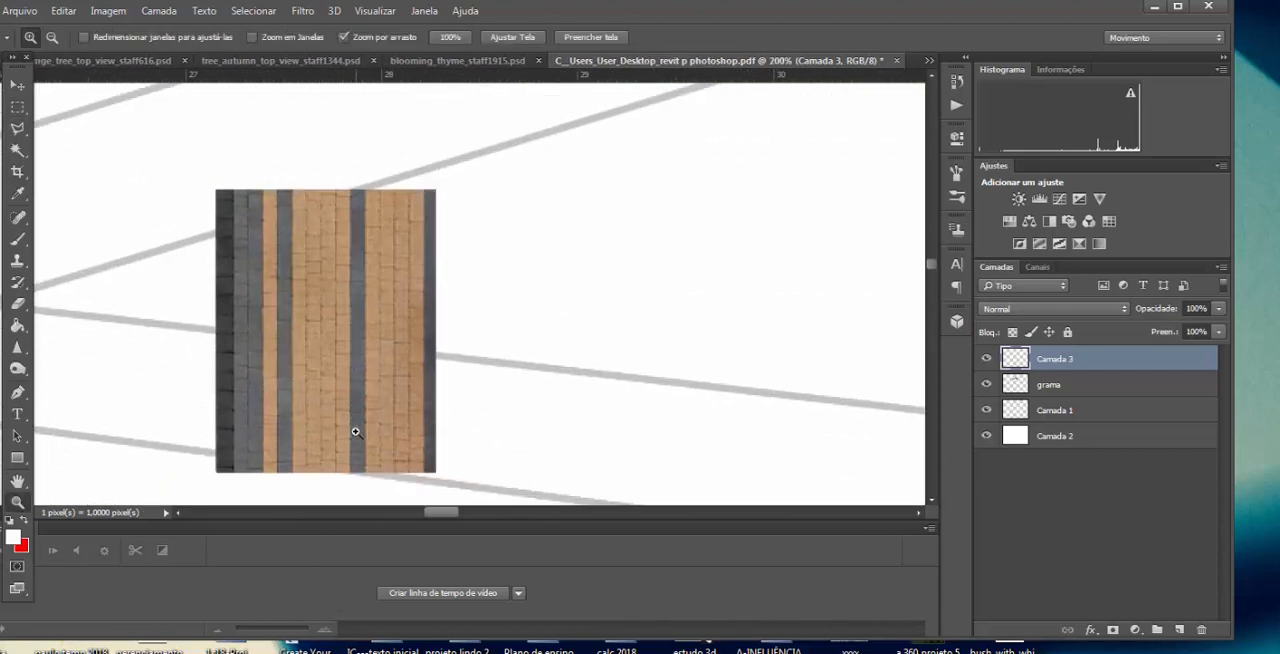
left_click(17, 106)
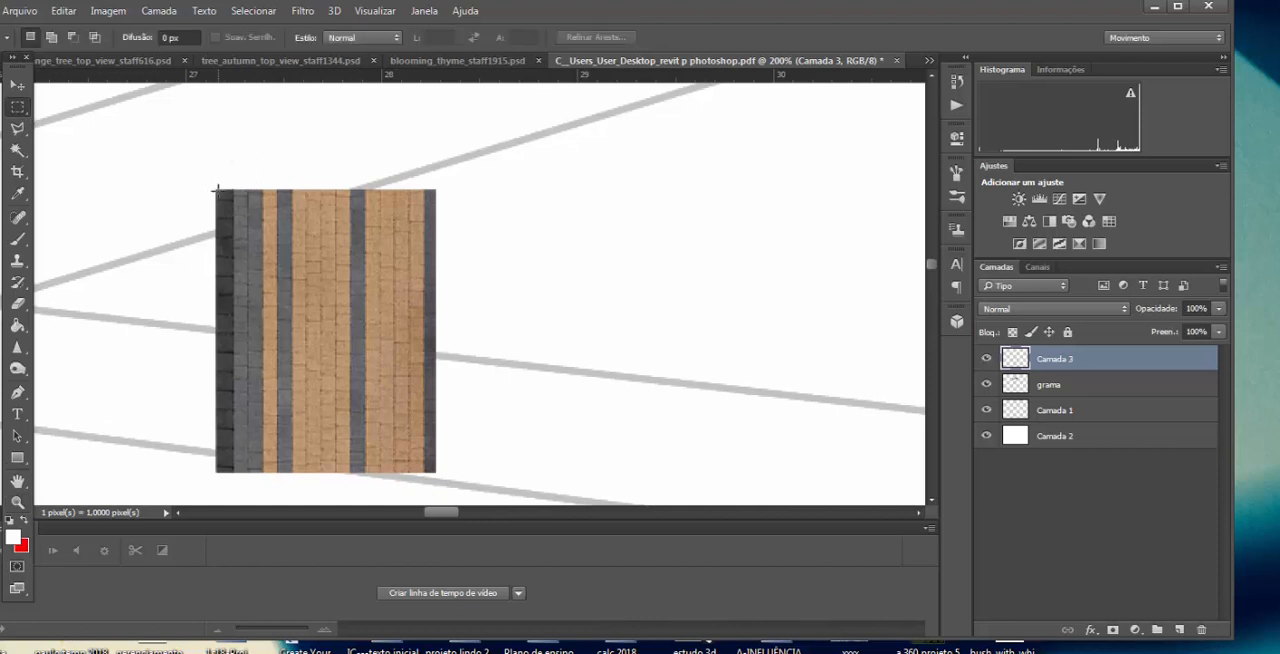
left_click_drag(216, 189, 434, 472)
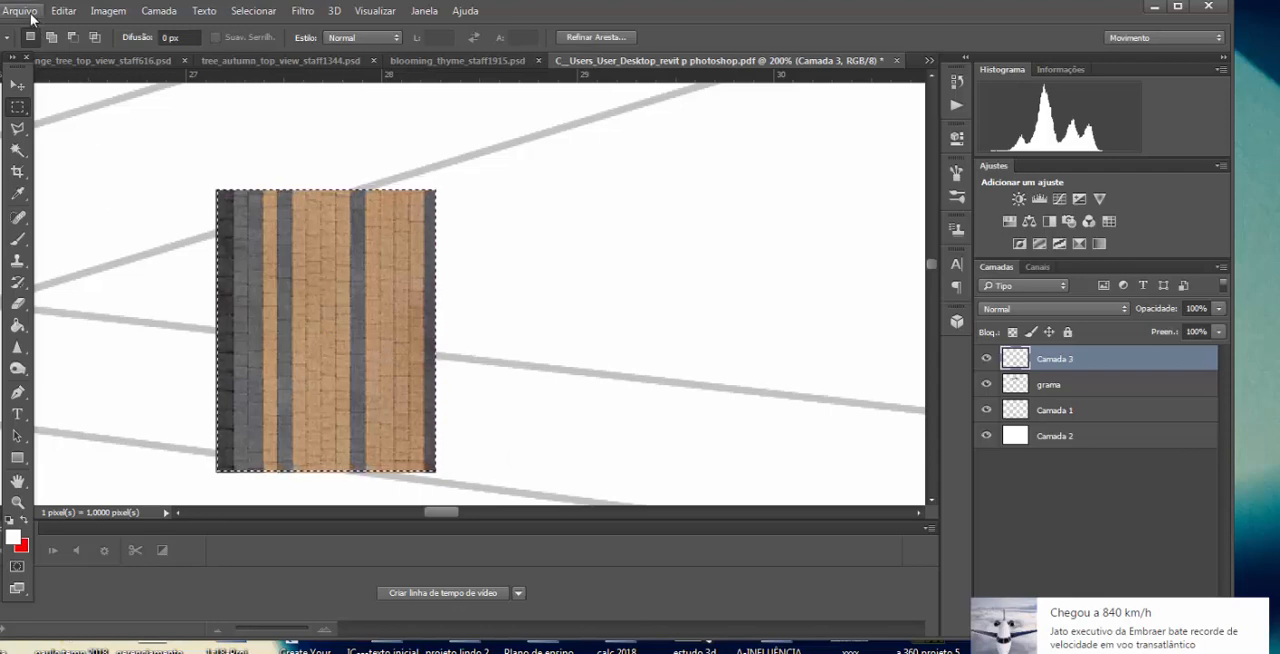
left_click(72, 12)
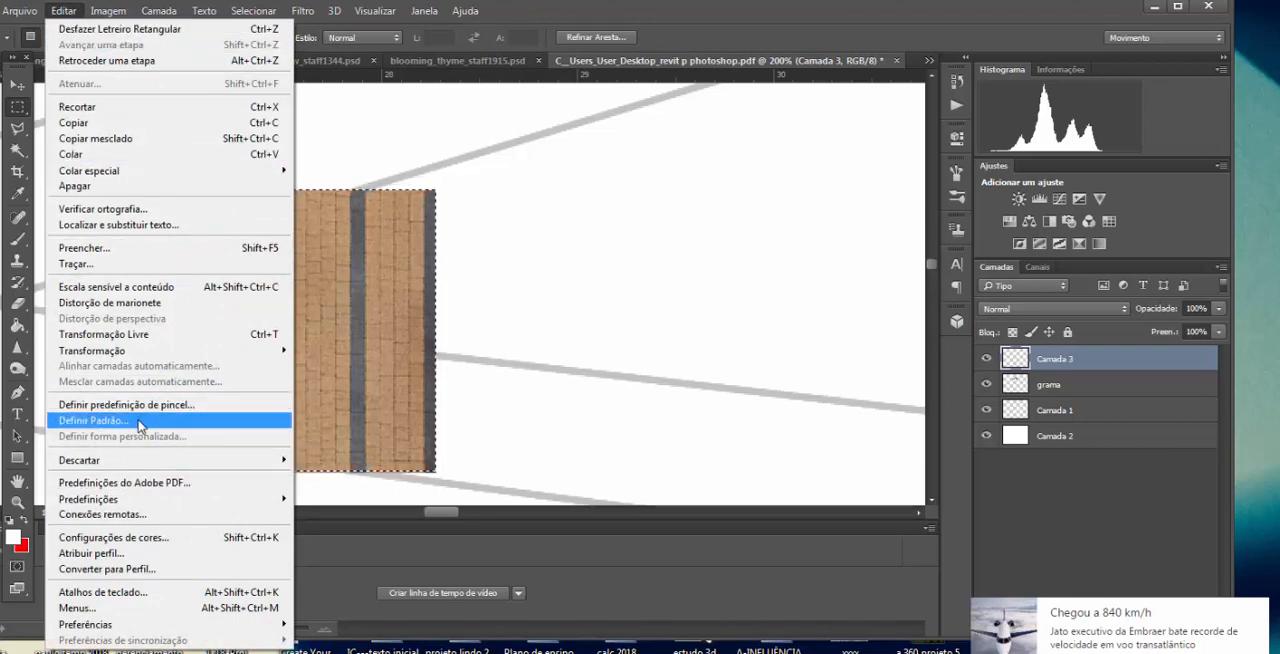
left_click(92, 420)
type("piso 1")
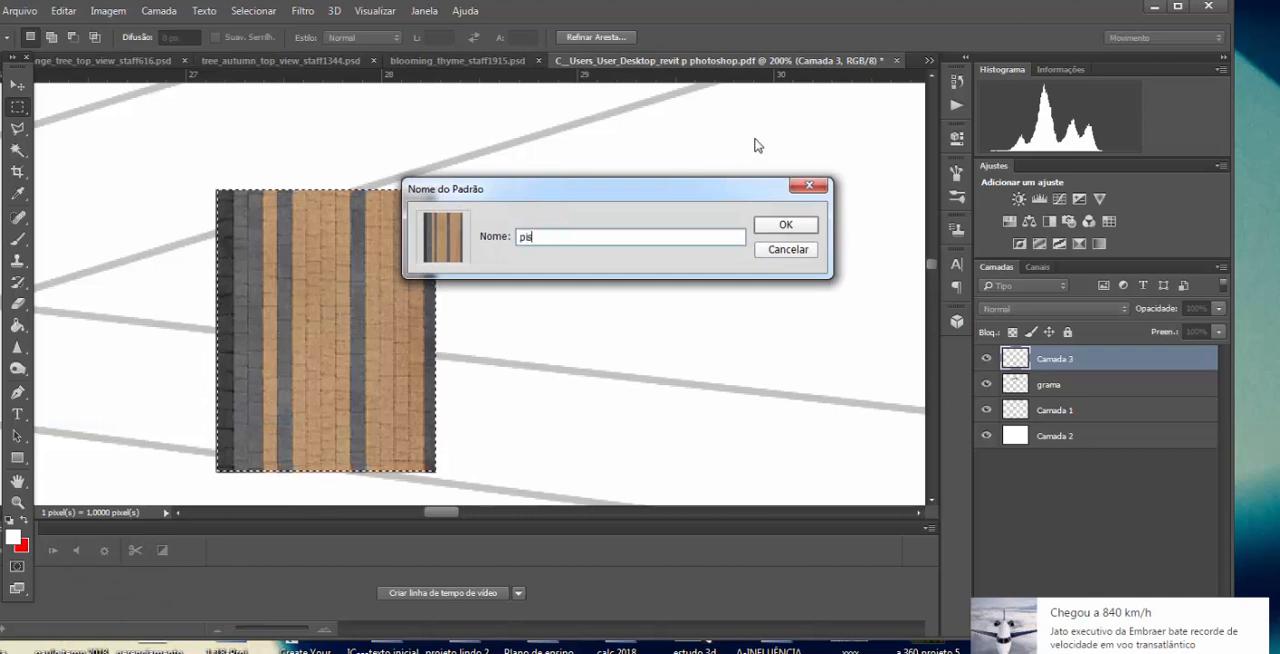
left_click(785, 226)
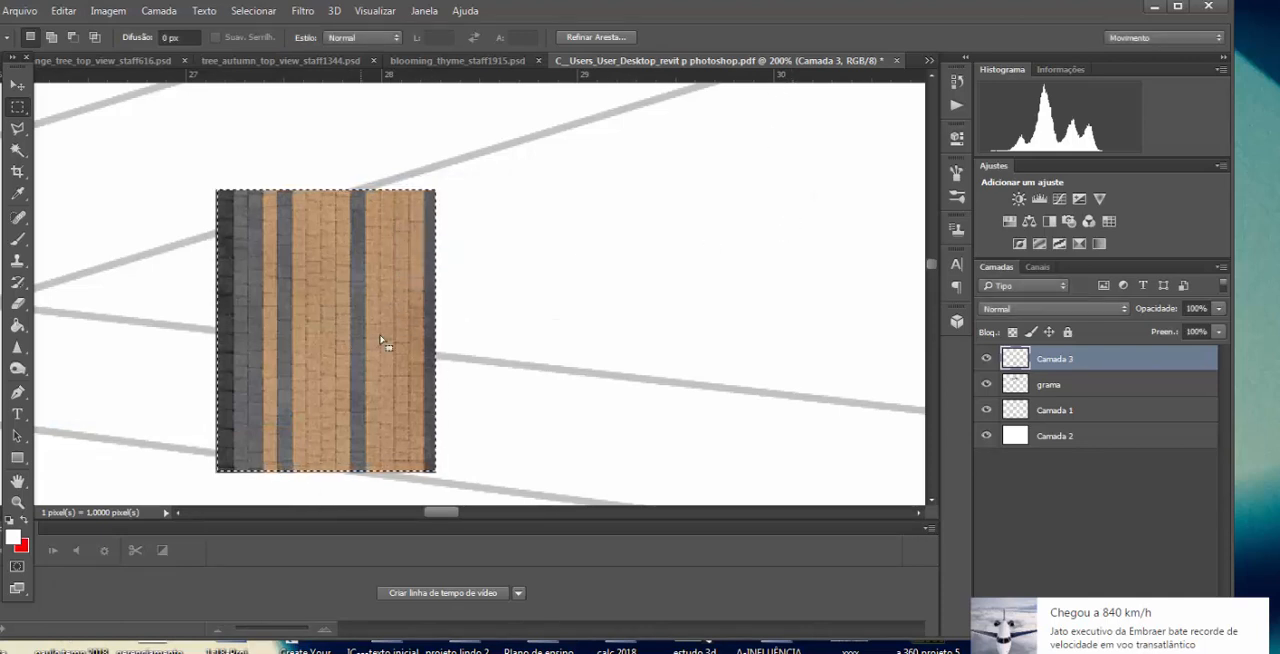
Step: Marquee a slightly larger area around the paving tile and delete the tile from the plan
left_click(170, 148)
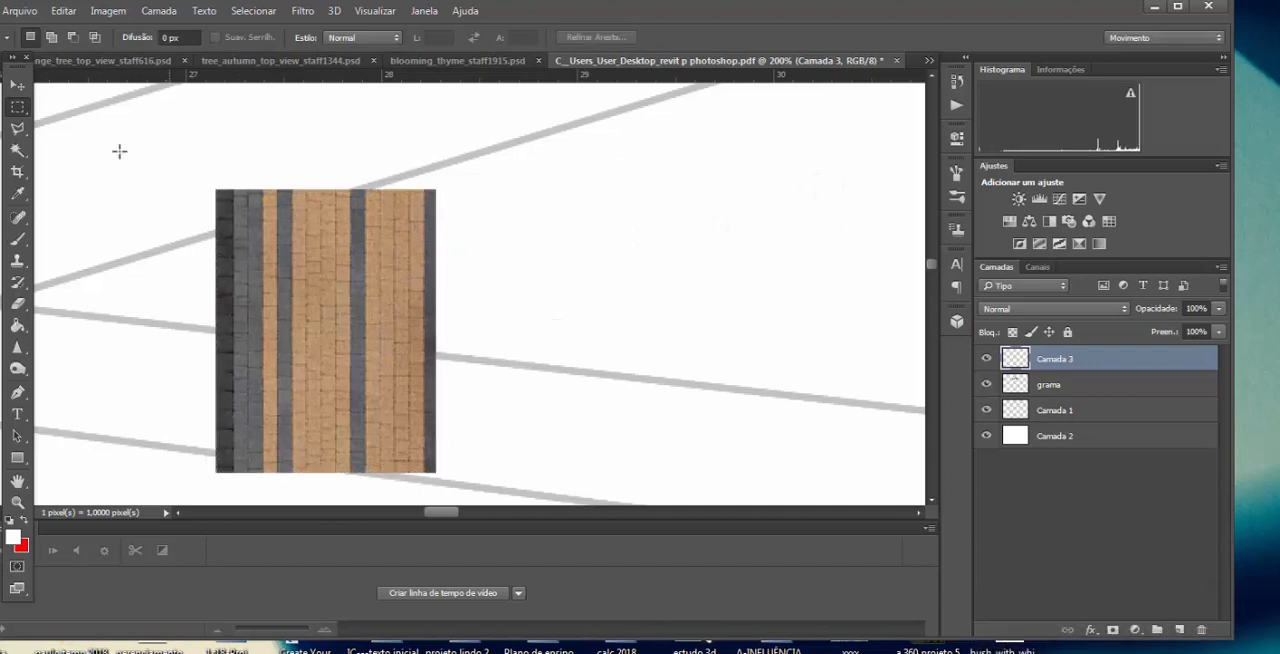
left_click_drag(192, 171, 470, 496)
key("Delete")
Step: Create a new layer named piso 1 and load the saved selection of the plaza around the hexagonal kiosk
key("z")
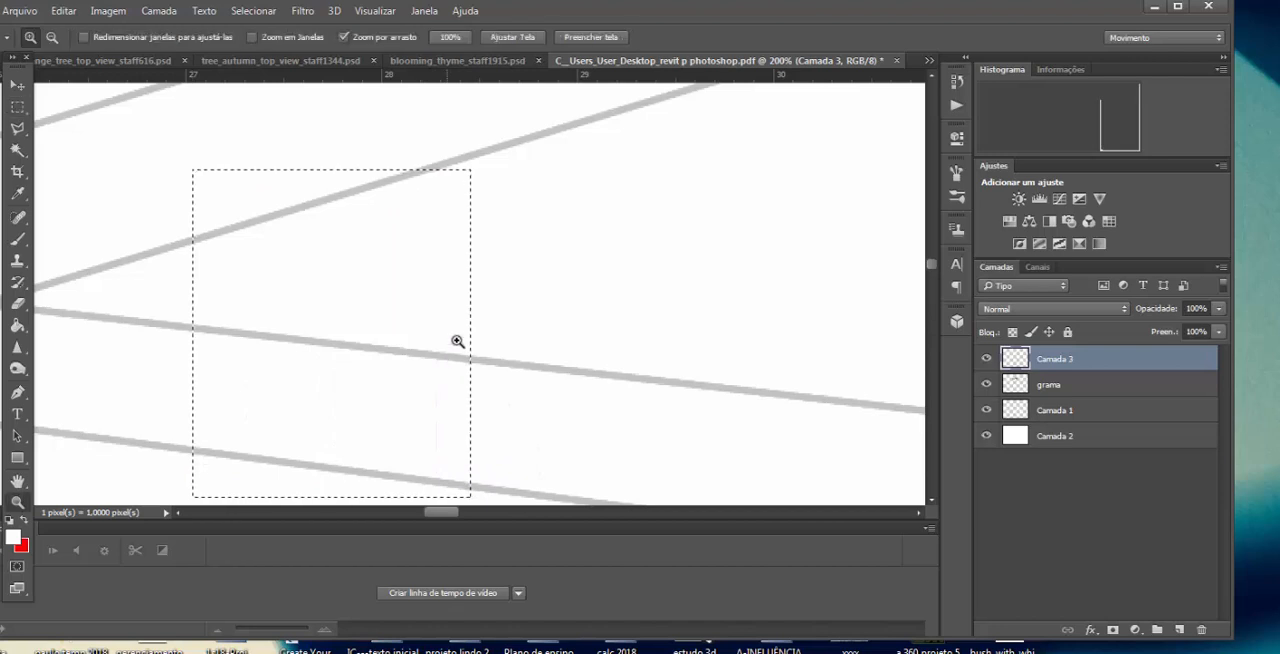
left_click(469, 328, "alt")
left_click(510, 324, "alt")
left_click(512, 326, "alt")
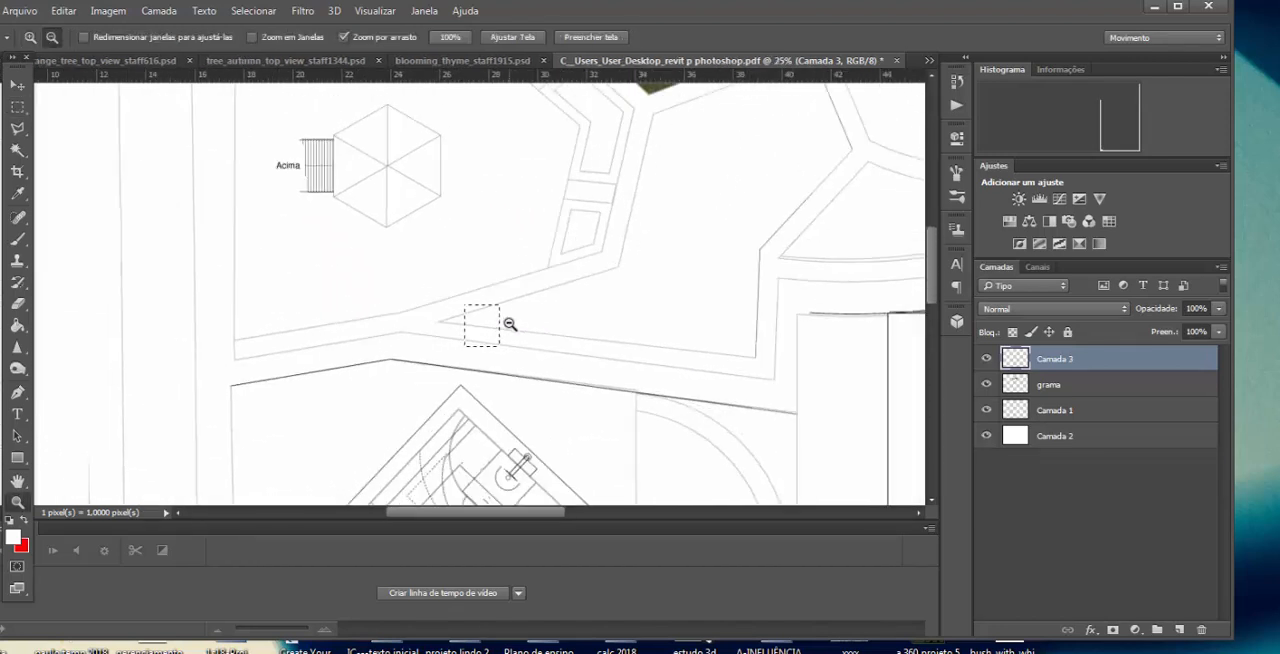
left_click(514, 326, "alt")
left_click(522, 324, "alt")
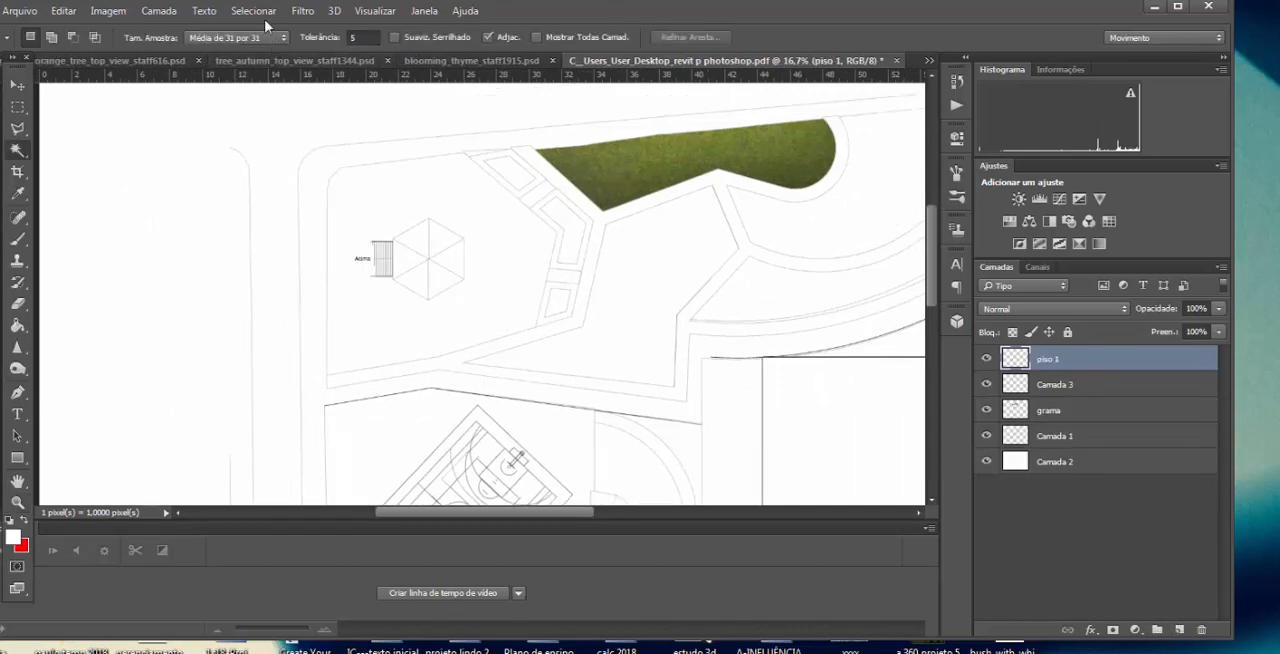
left_click(254, 11)
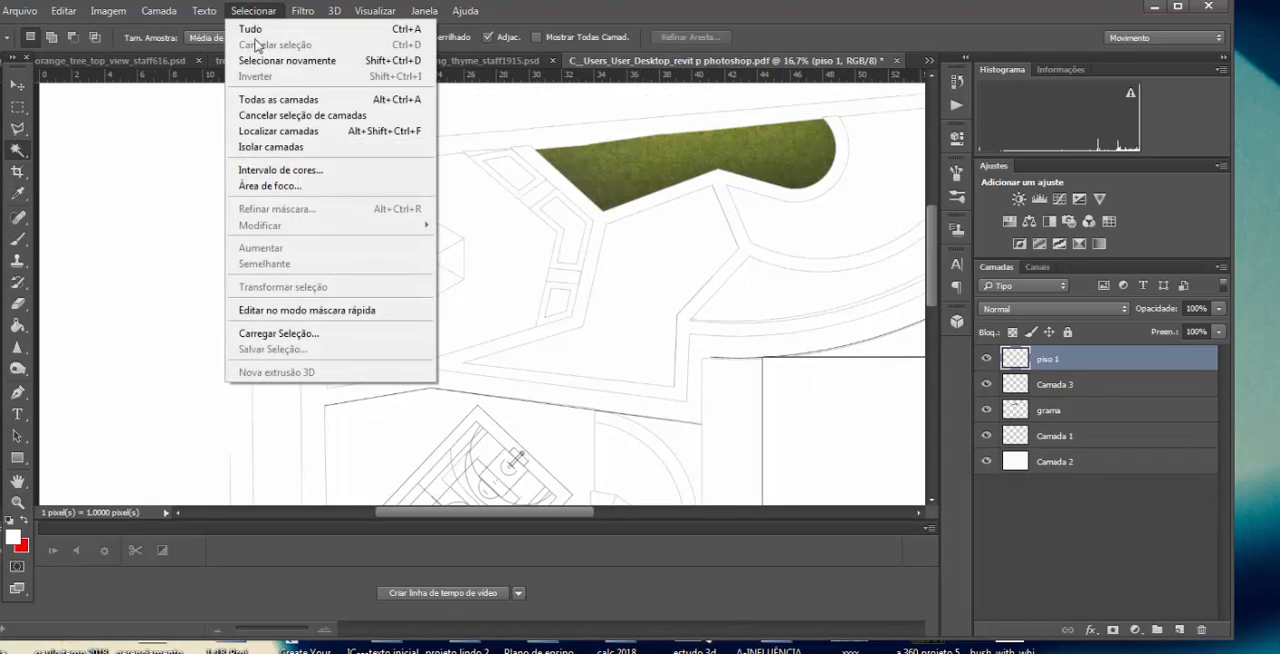
left_click(320, 334)
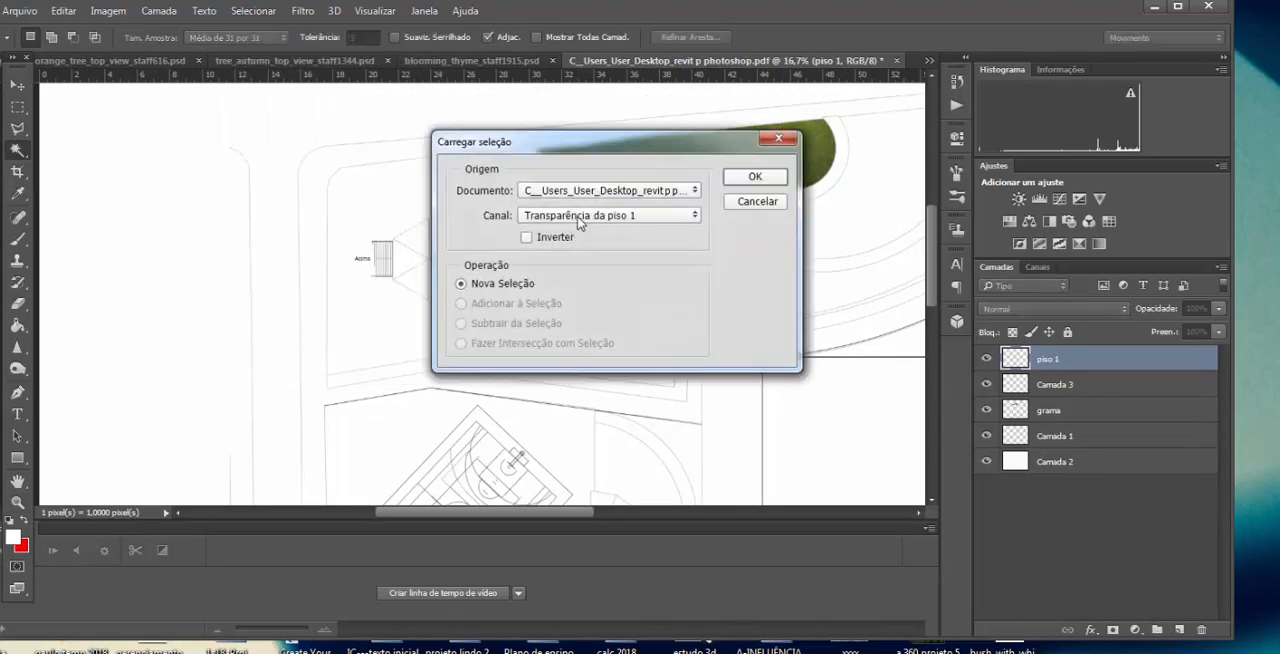
left_click(578, 222)
left_click(571, 283)
left_click(752, 177)
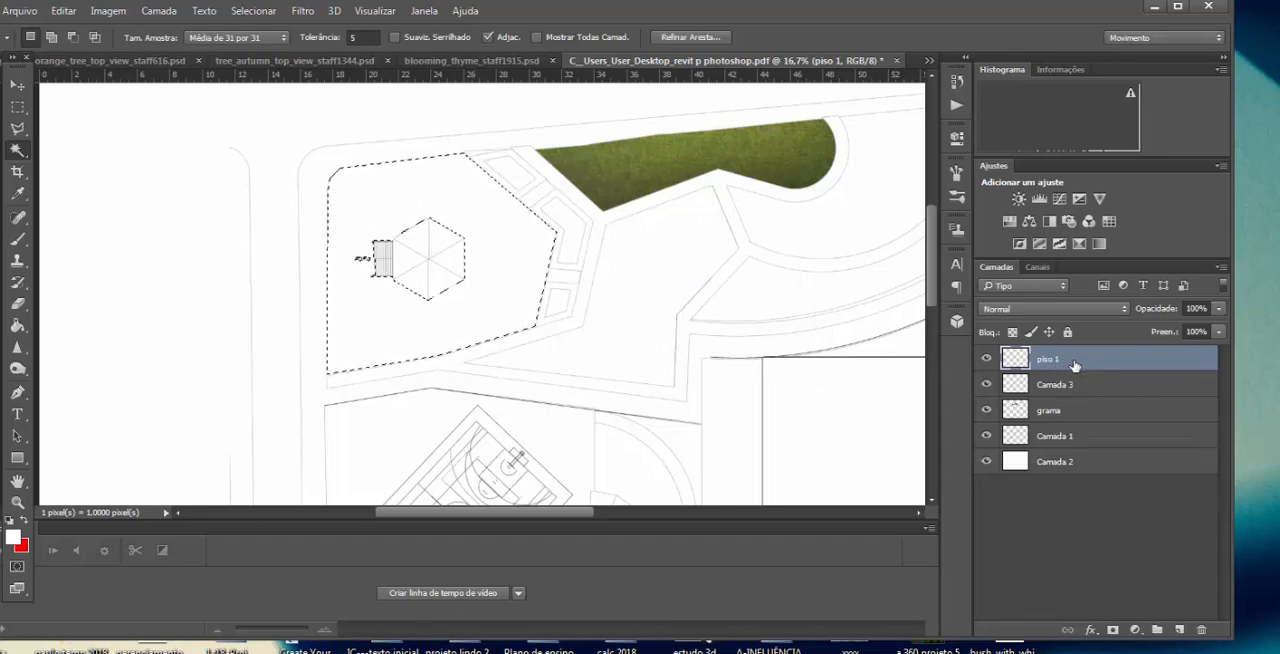
Step: Fill the selected plaza around the hexagonal kiosk with the piso 1 pattern using the Paint Bucket
left_click(20, 326)
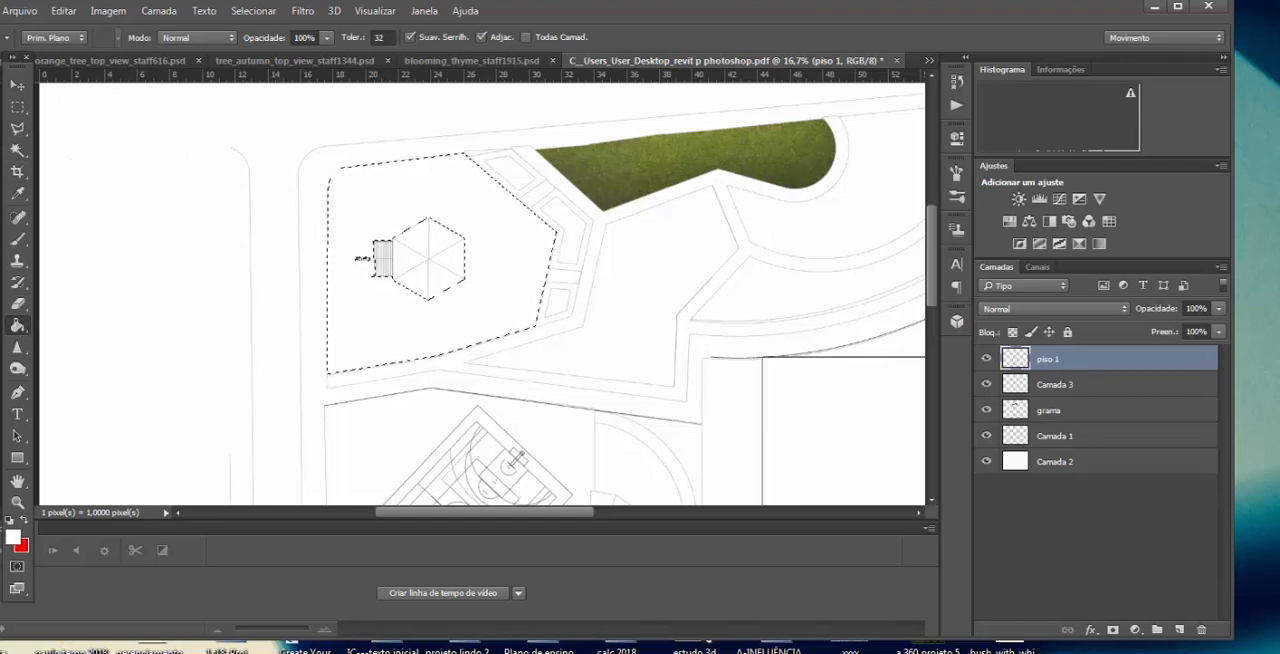
left_click(83, 39)
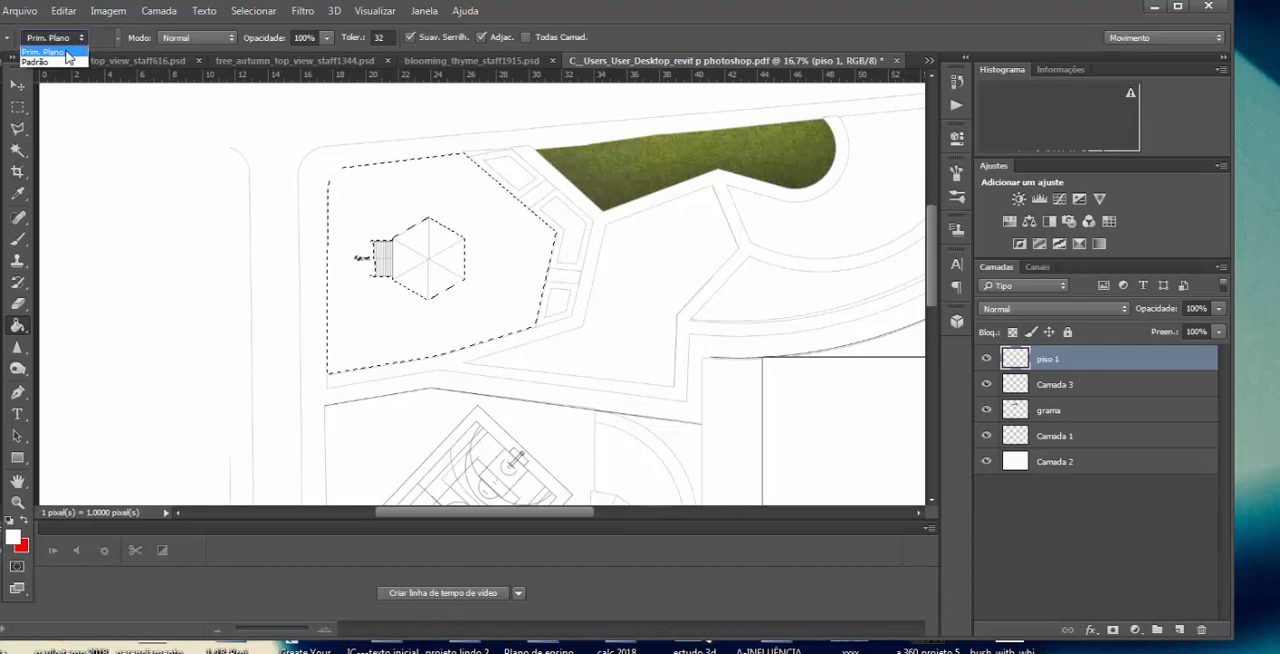
left_click(60, 62)
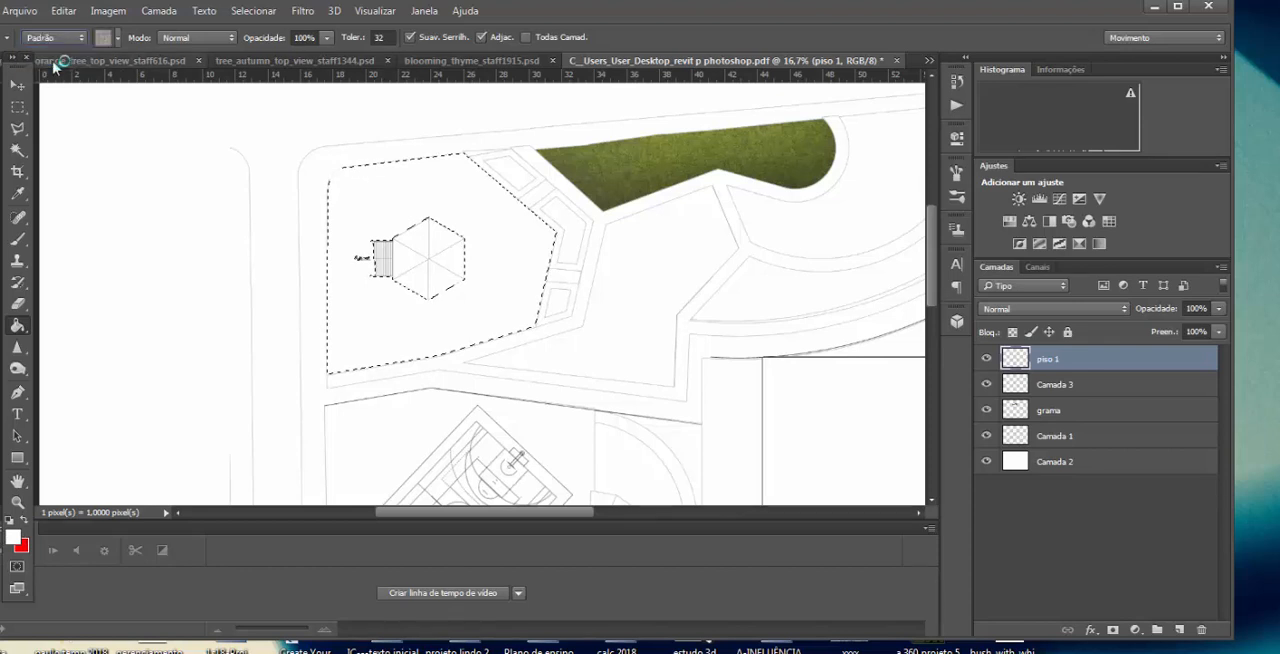
left_click(120, 38)
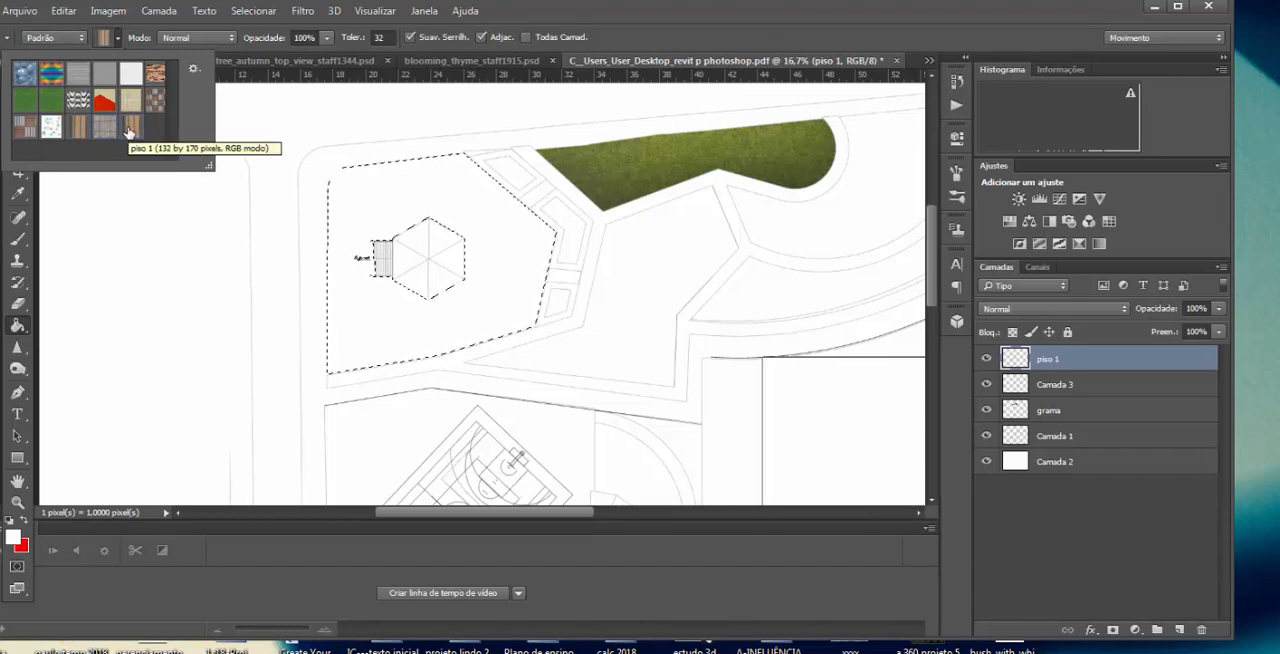
left_click(543, 327)
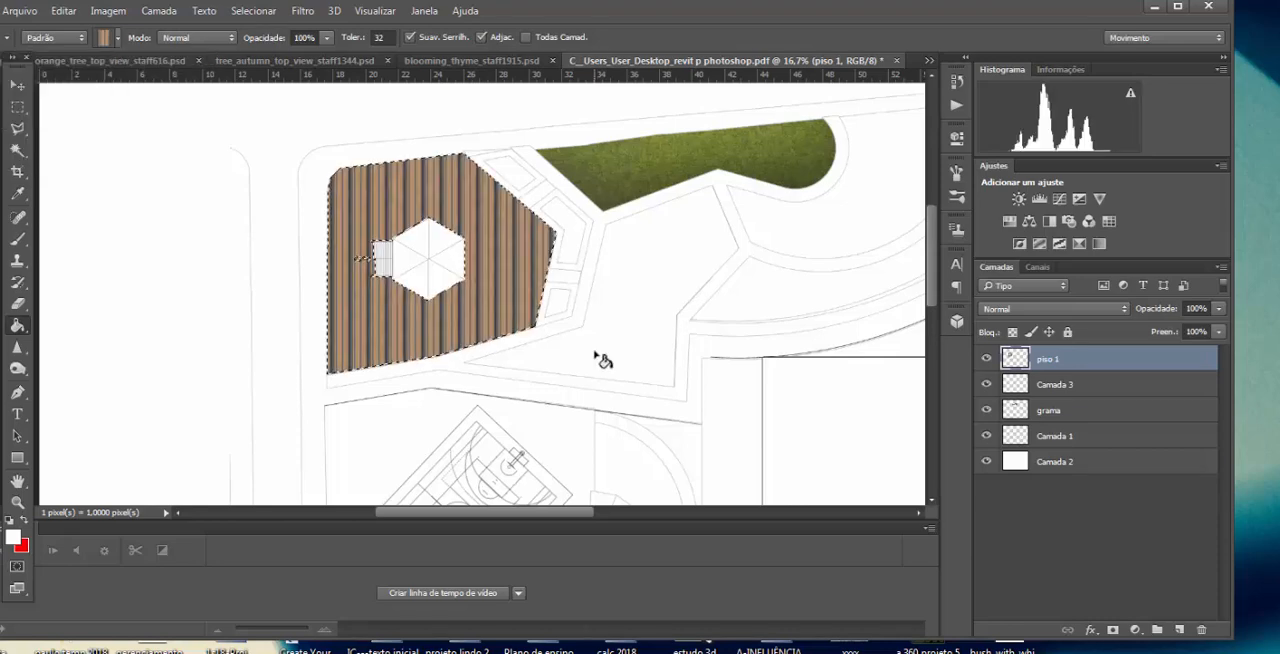
key("z")
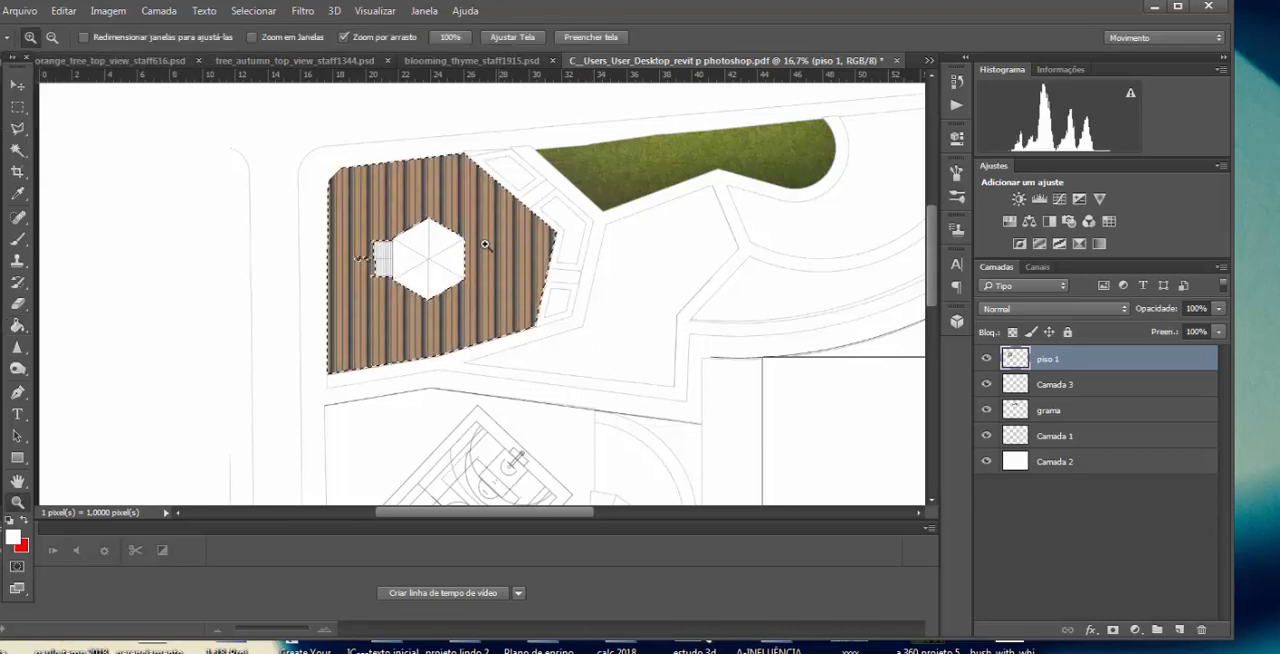
left_click(458, 234)
left_click(410, 277)
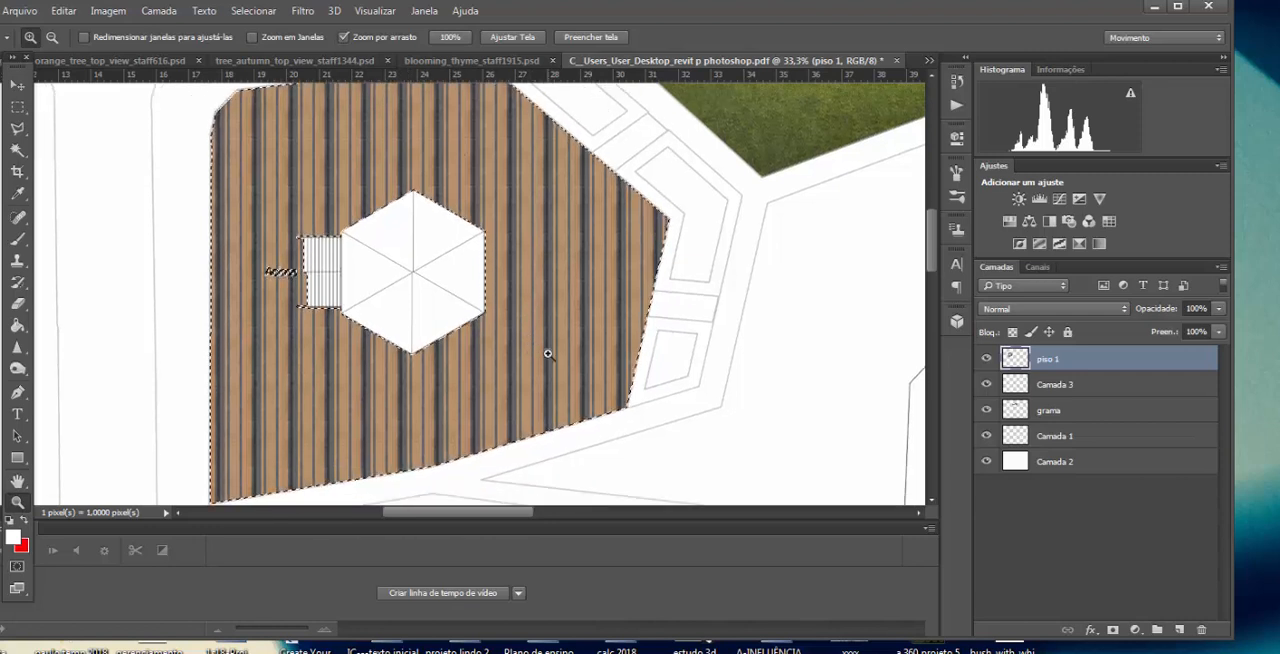
Step: Darken the edges of the wood-paved plaza on the piso 1 layer with the Burn tool at 37% exposure in the midtones
scroll(546, 354, "down", 1)
left_click(17, 368)
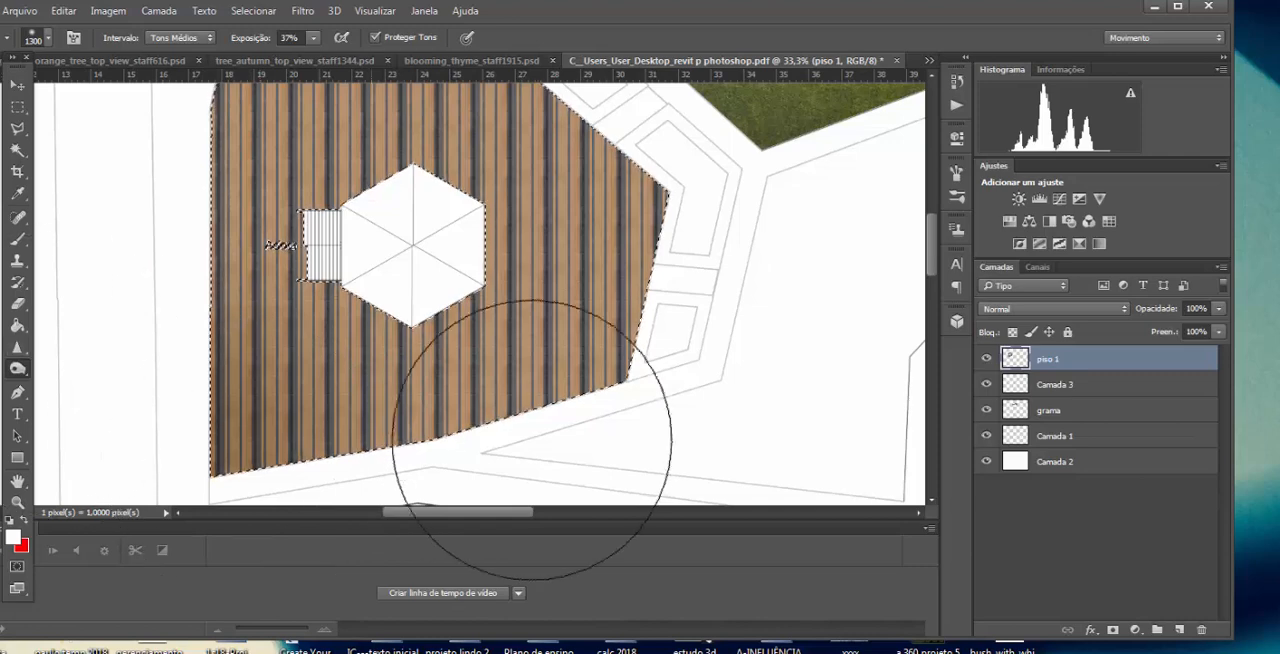
scroll(543, 457, "down", 2)
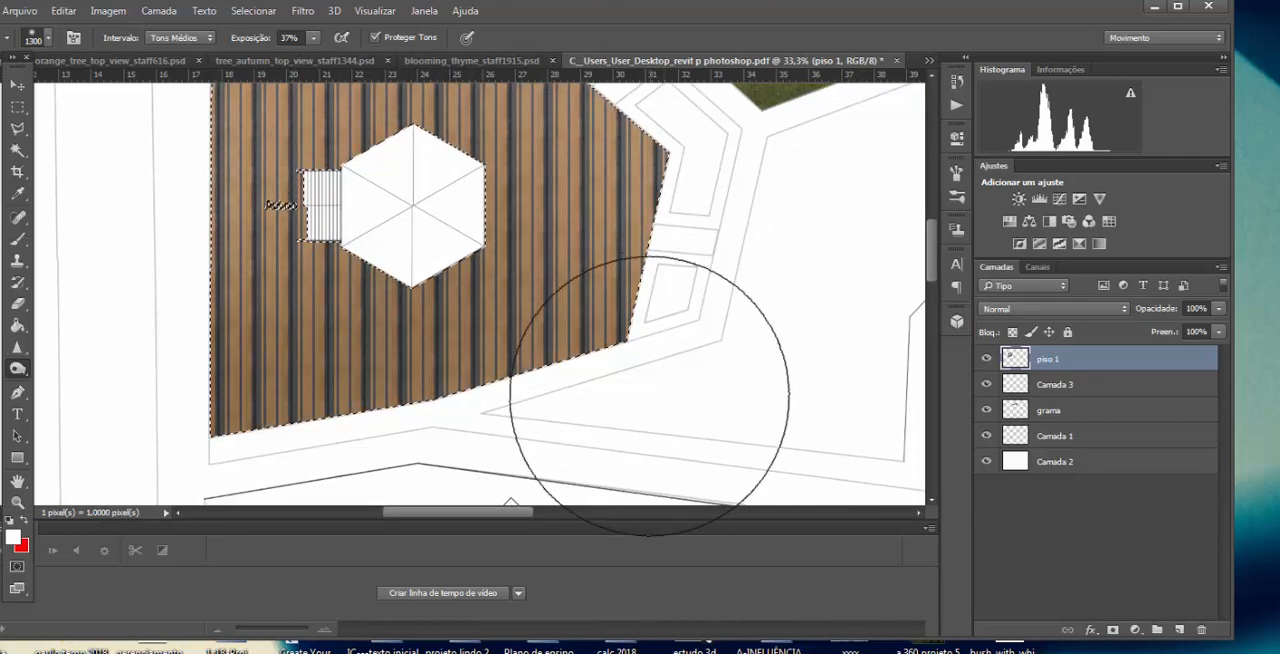
scroll(207, 340, "up", 3)
scroll(207, 340, "up", 3)
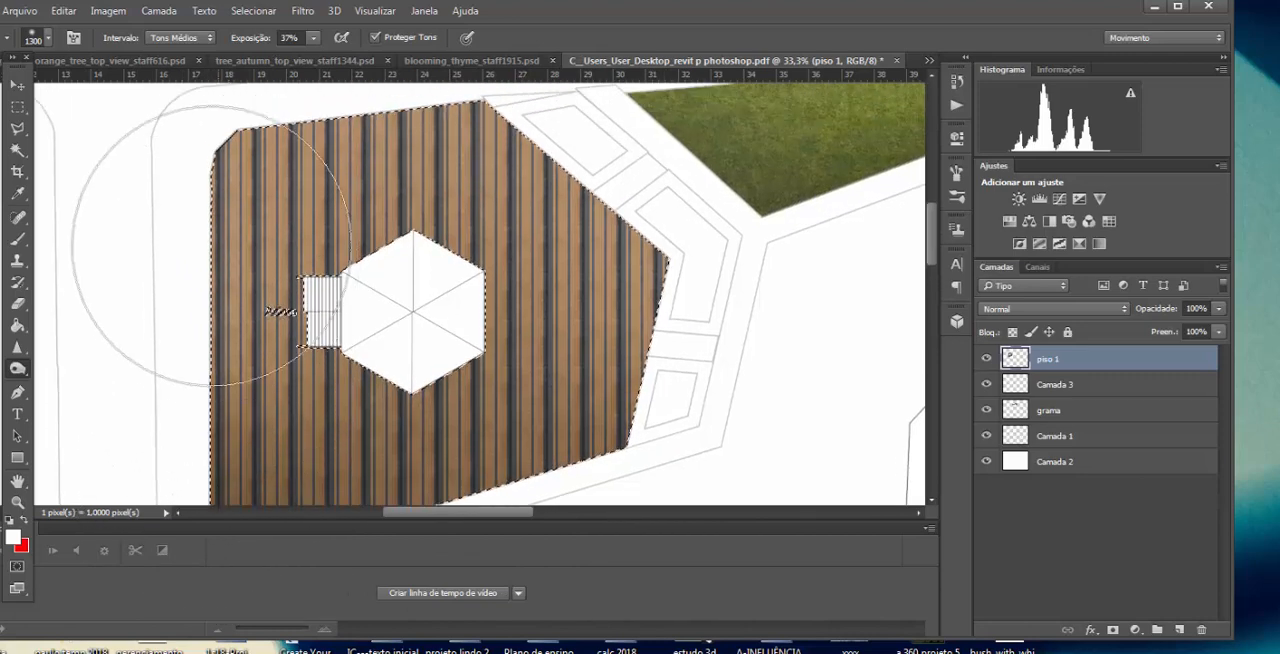
scroll(628, 300, "down", 3)
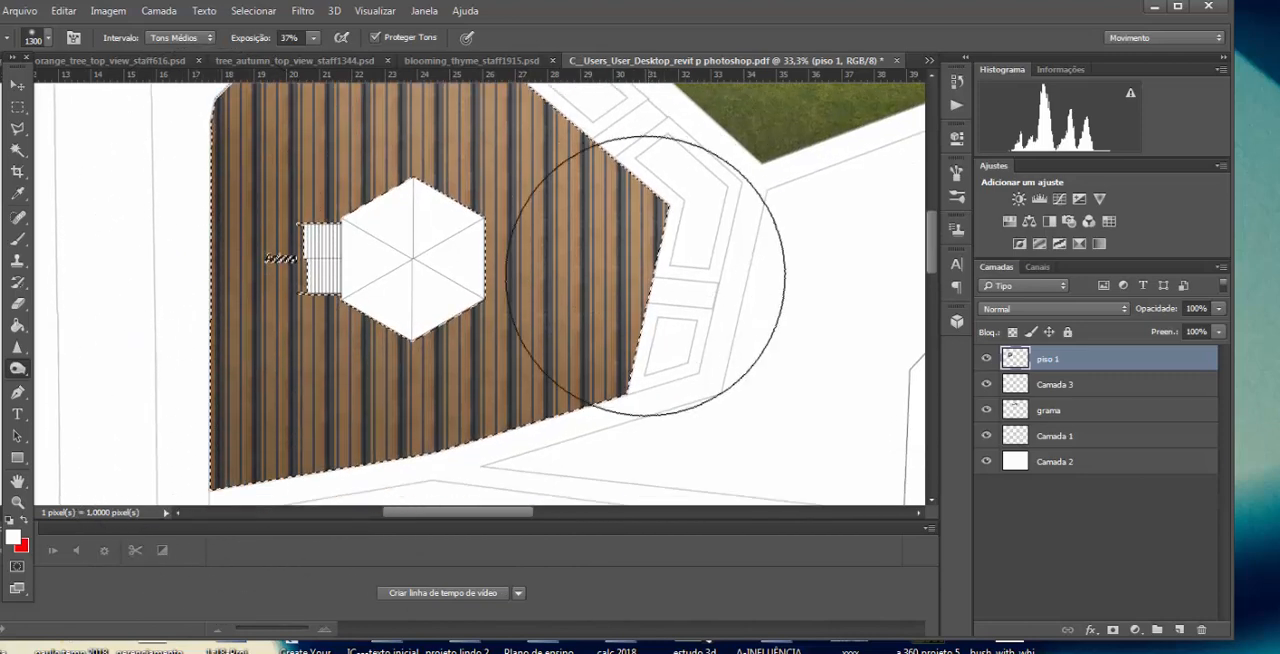
scroll(623, 471, "down", 3)
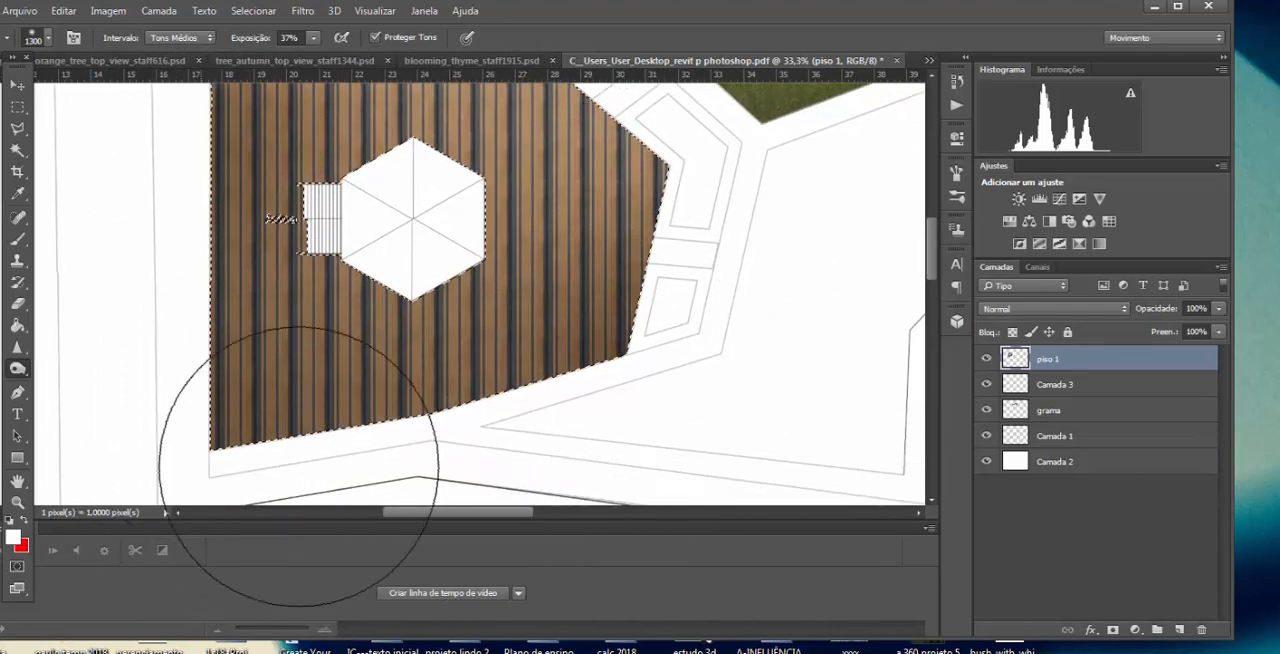
Step: Copy the green top-view tree from its own document and paste it onto a new layer in the site plan
key("z")
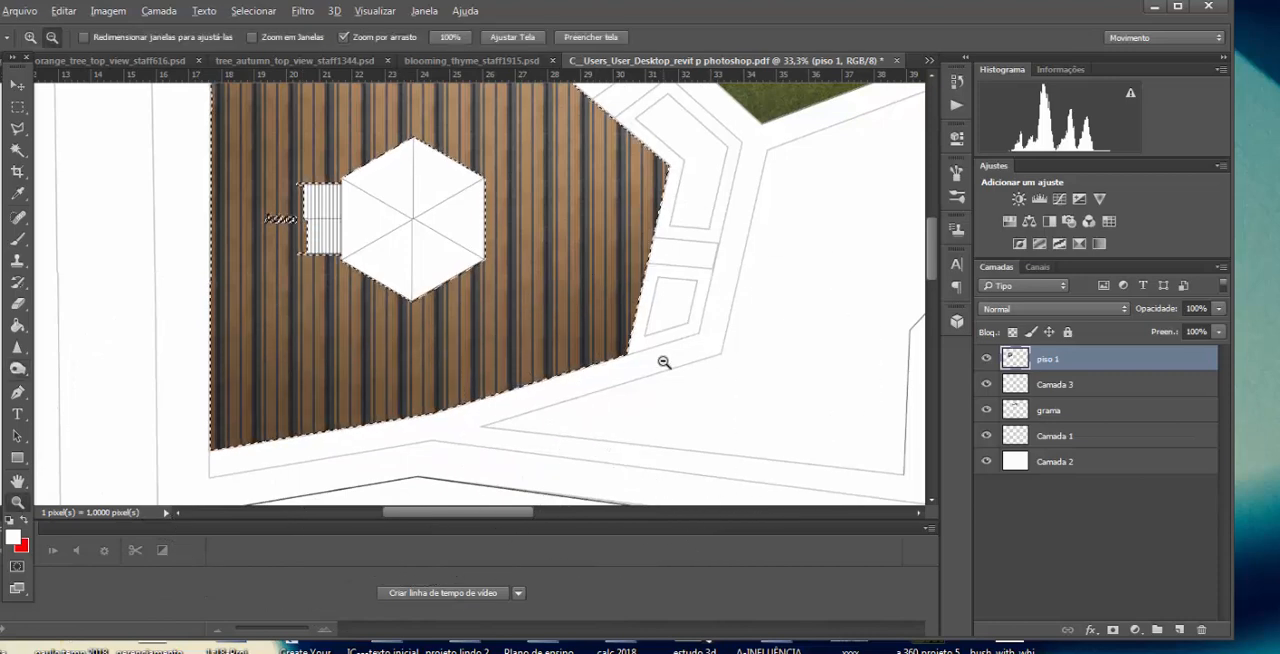
key("ctrl+Tab")
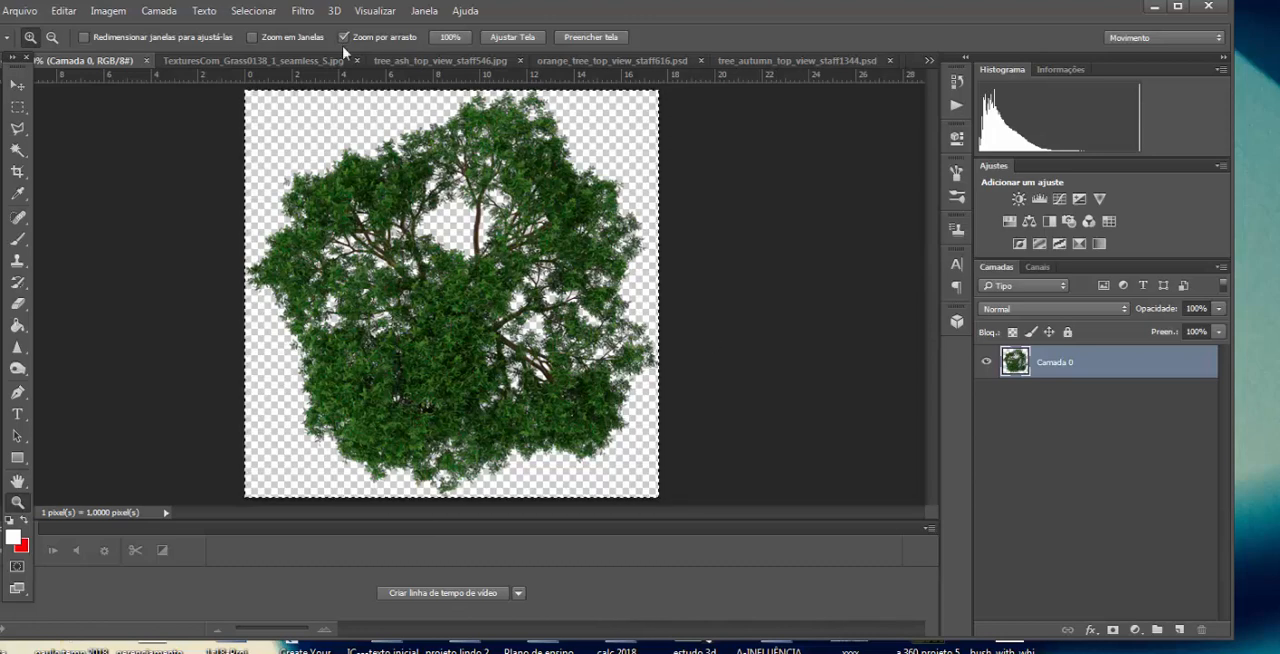
left_click(929, 60)
left_click(632, 267)
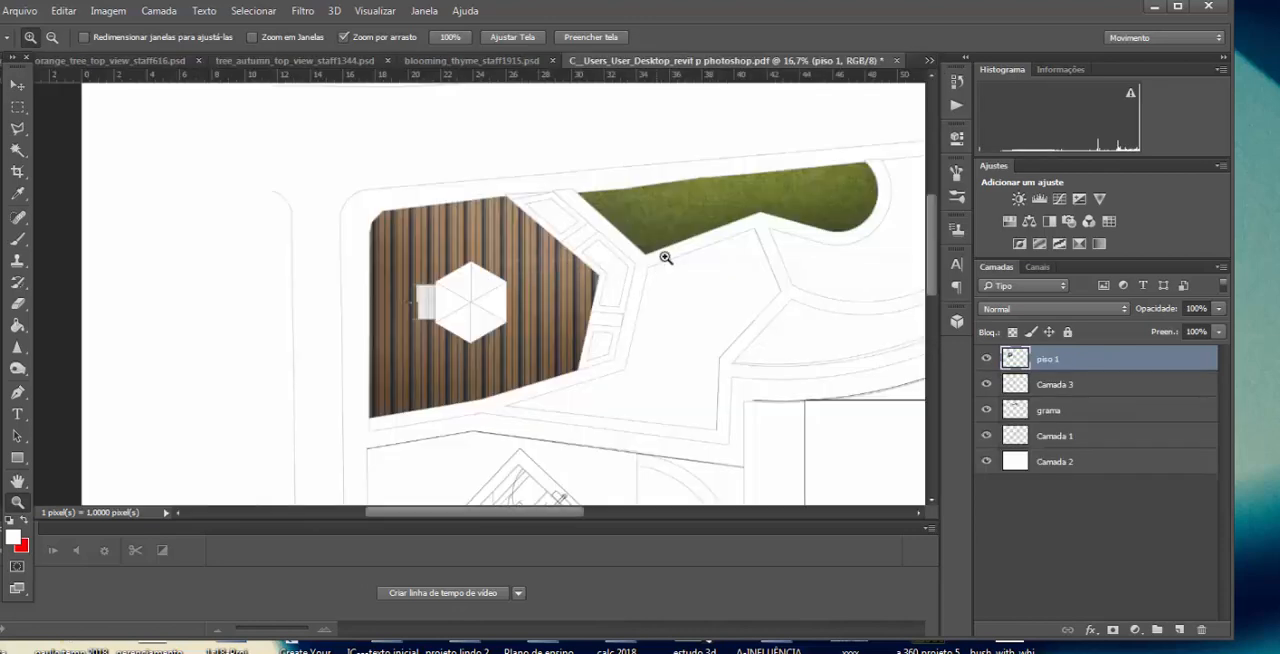
left_click(1180, 630)
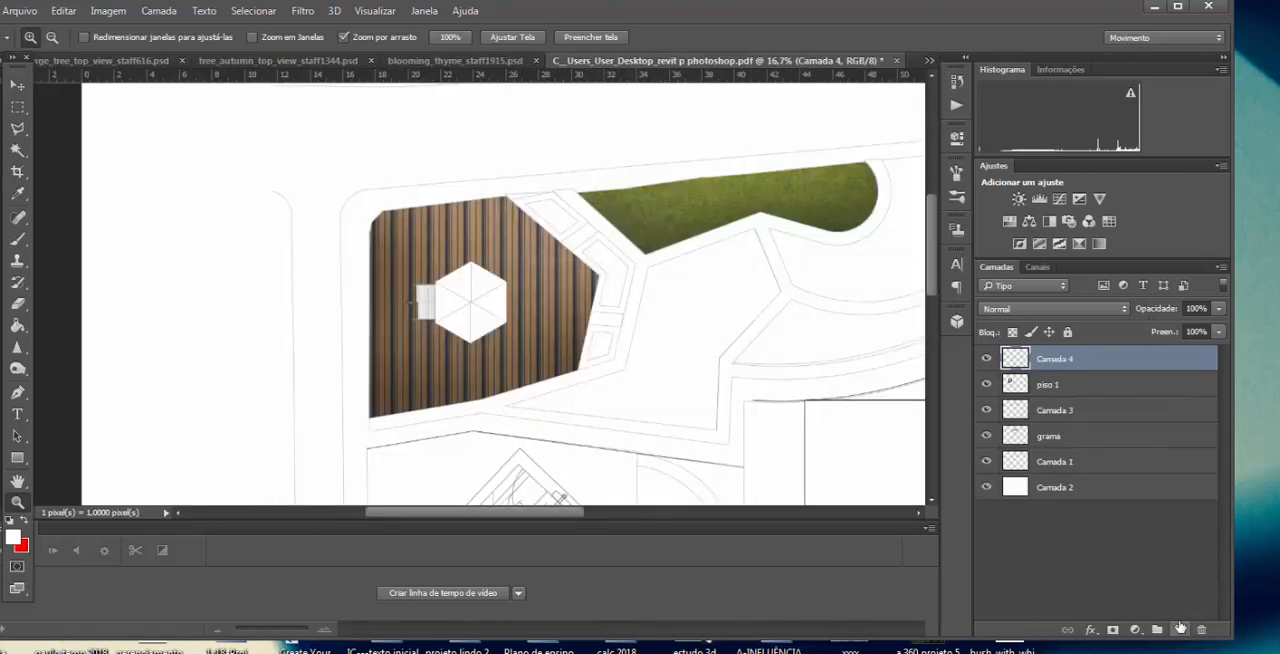
key("ctrl+v")
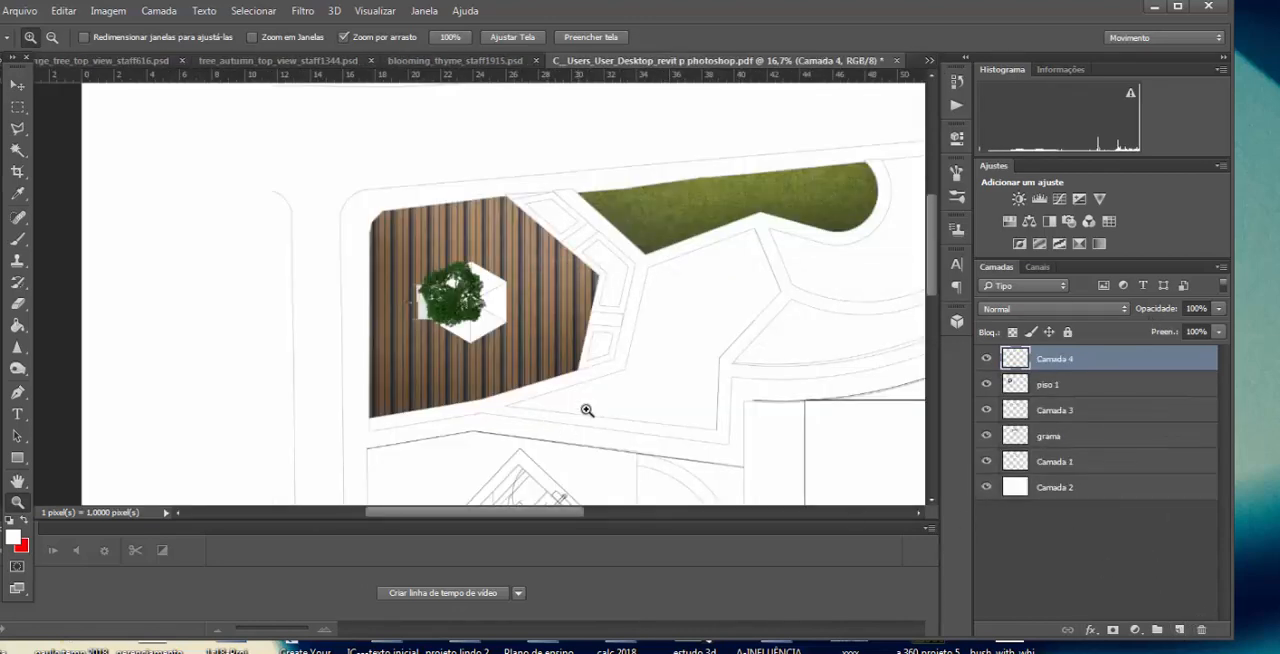
Step: Move the pasted tree to the near end of the grass bed beside the plaza and scale it to about 73%
left_click(17, 86)
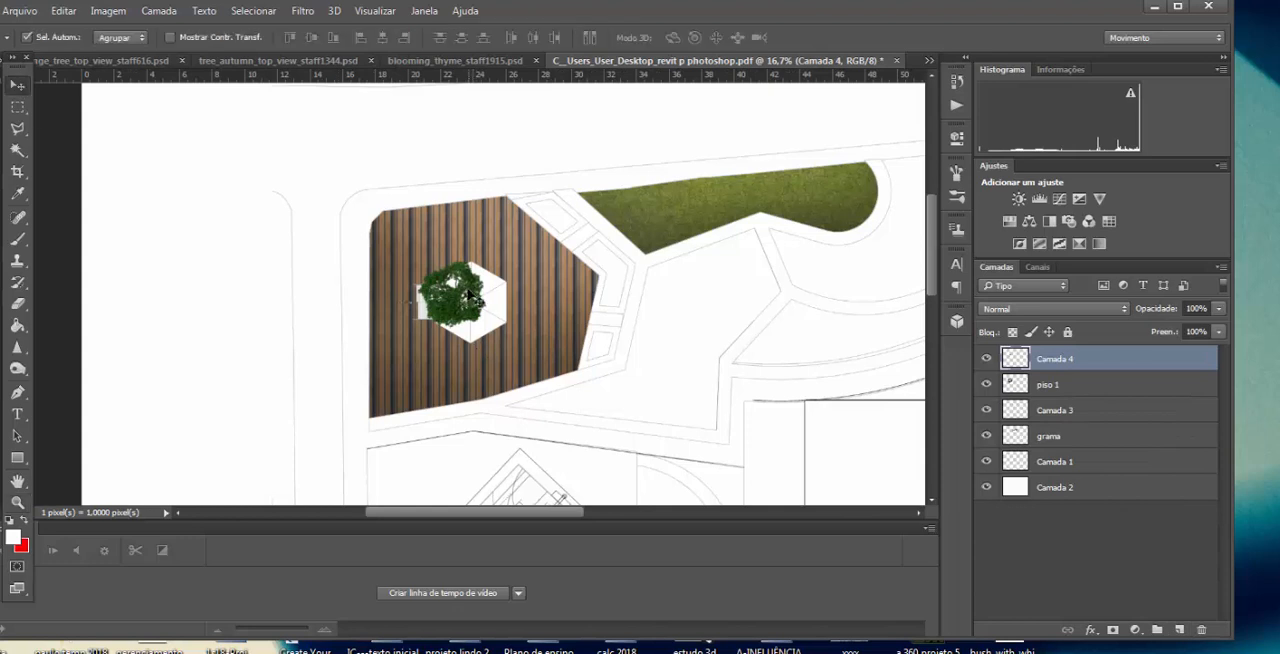
left_click_drag(470, 295, 649, 196)
key("ctrl+t")
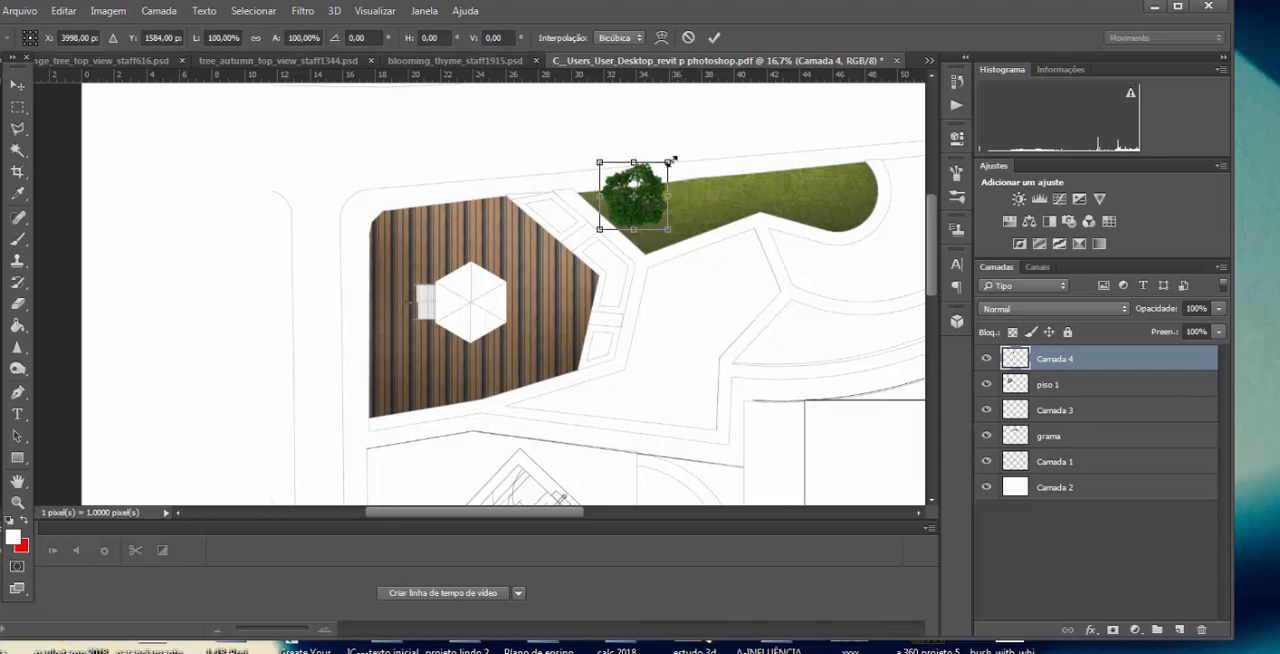
mouse_move(672, 158)
left_mouse_down()
mouse_move(645, 175)
mouse_move(649, 162)
left_mouse_up()
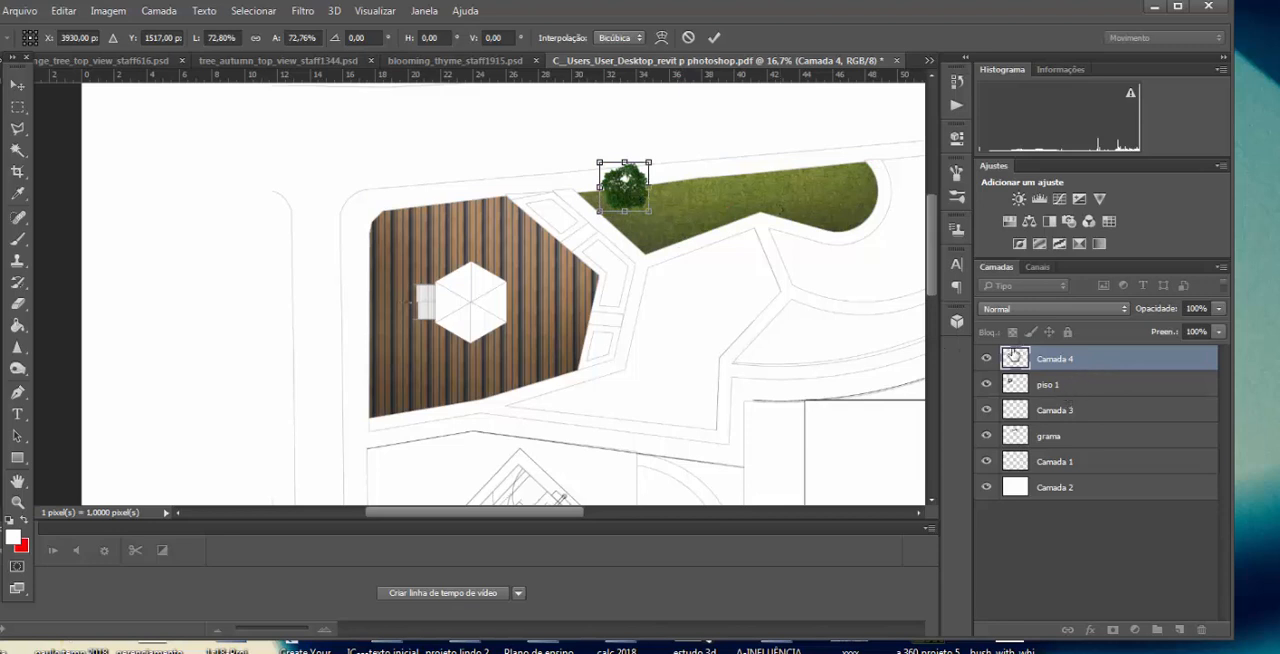
key("Return")
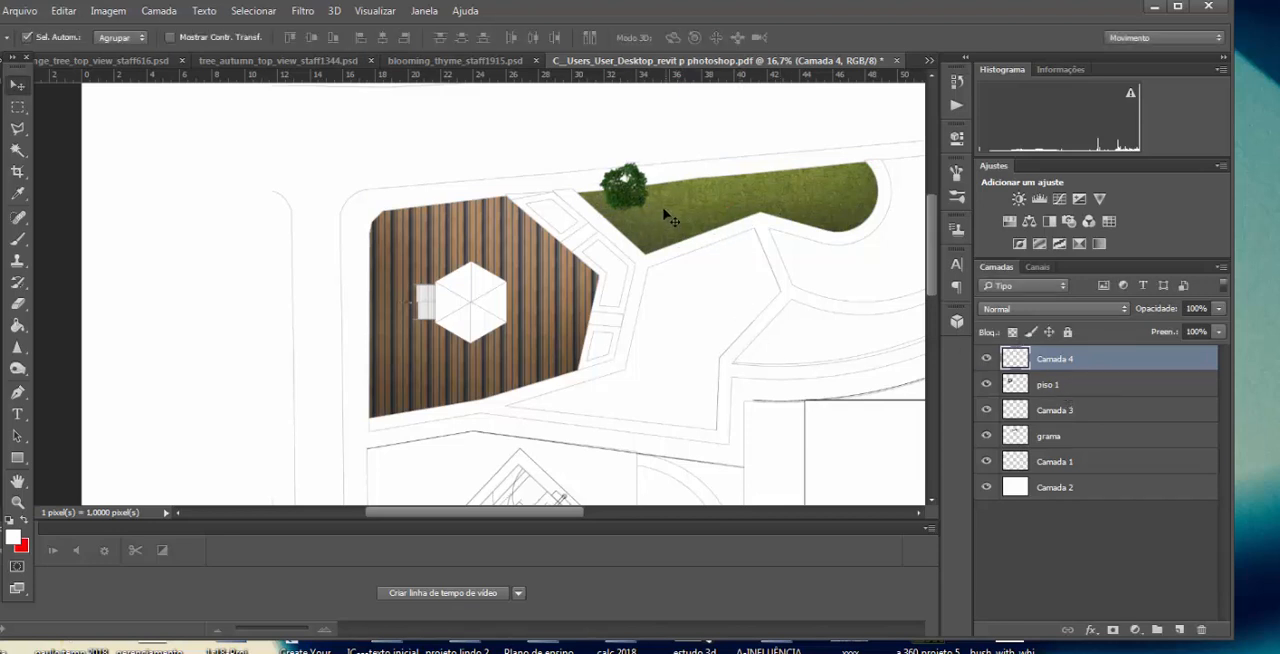
Step: Duplicate the tree five times along the grass bed and merge the six tree layers into one
left_click_drag(640, 193, 742, 178)
left_click_drag(743, 179, 880, 170)
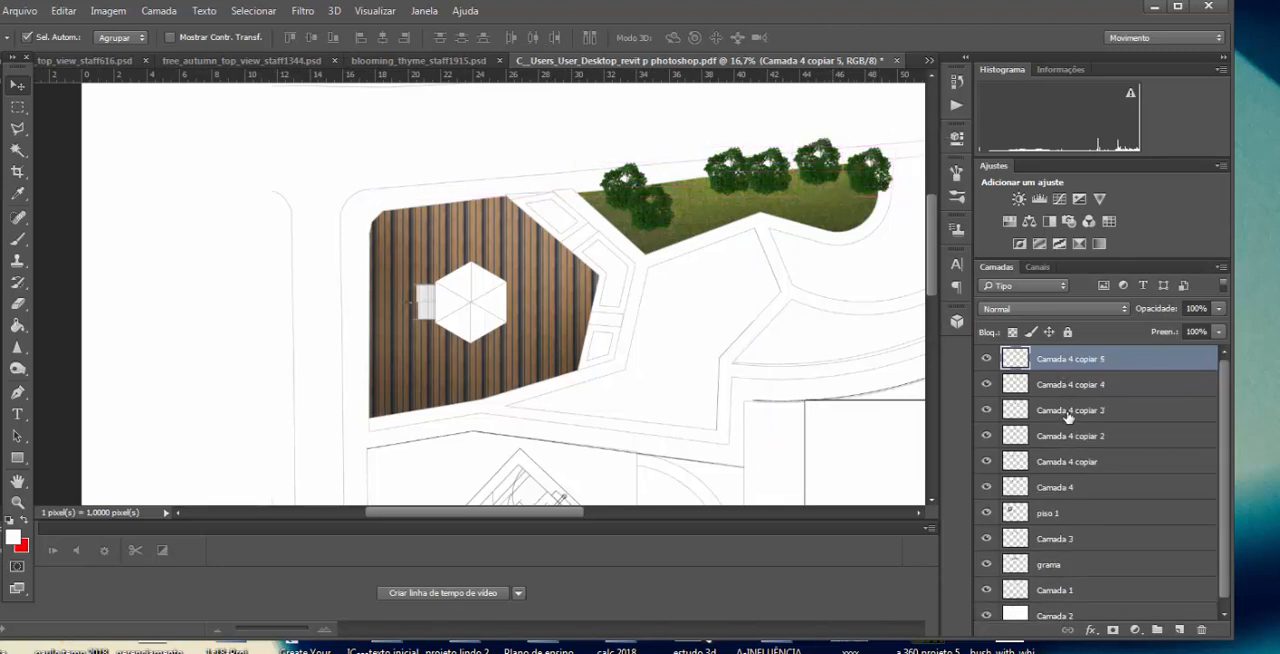
left_click(1090, 438, "shift")
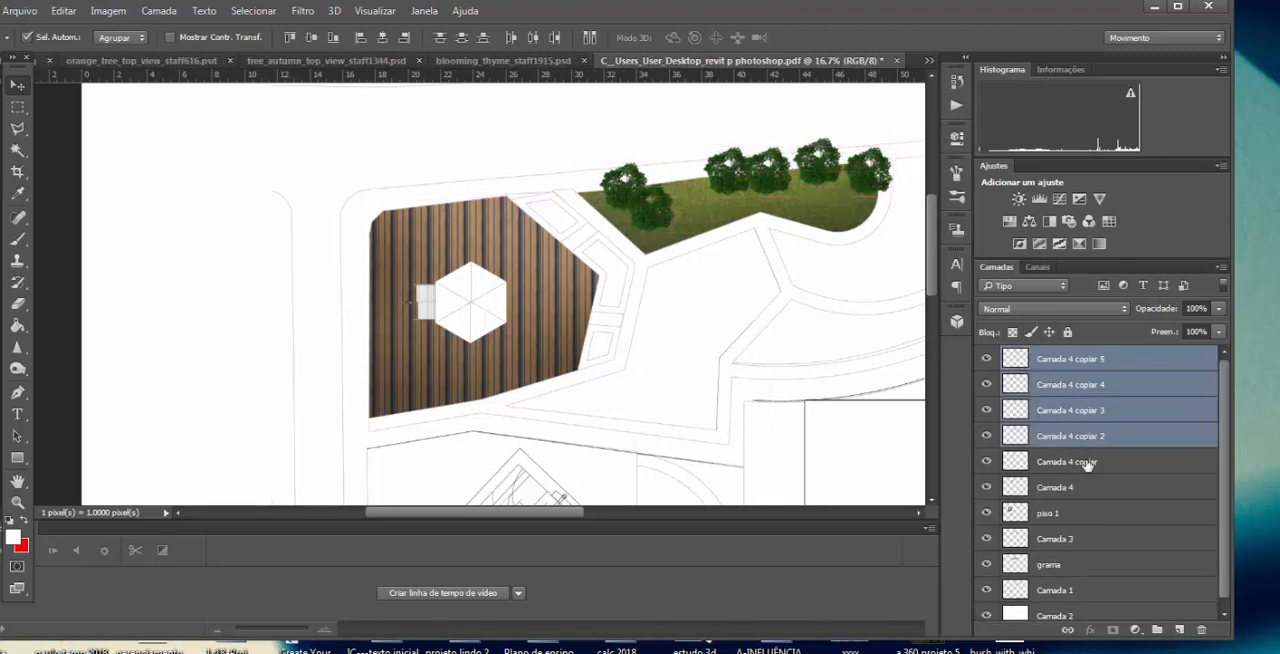
left_click(1085, 464, "shift")
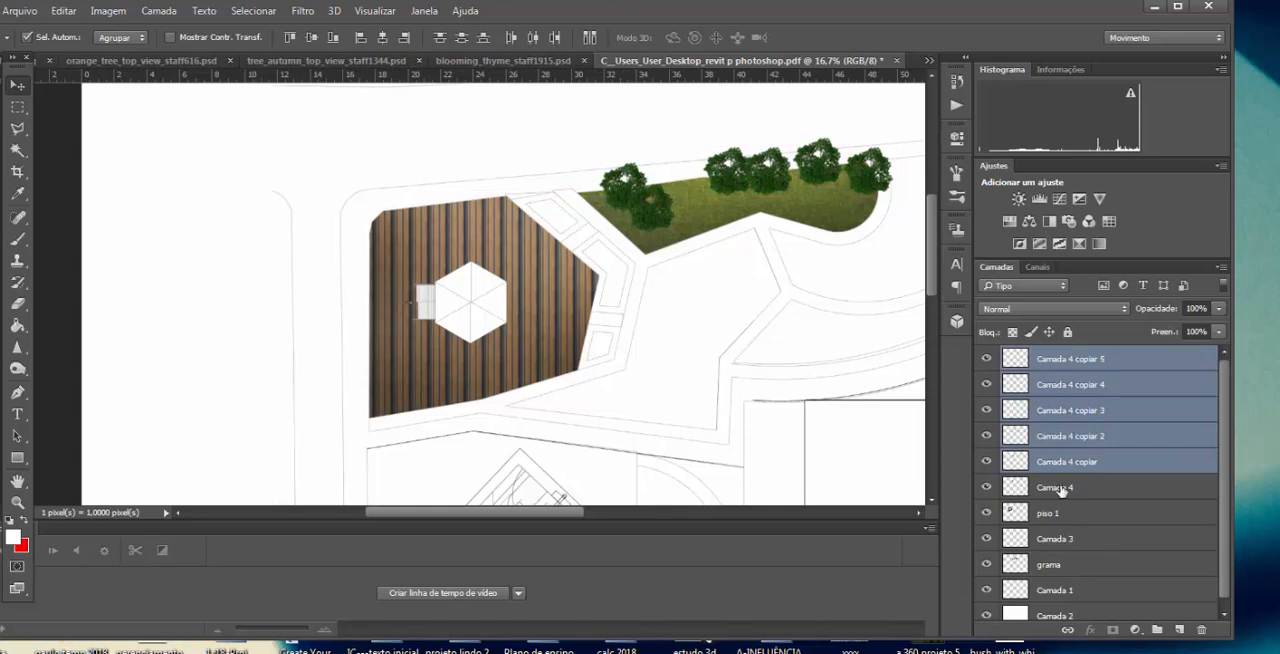
left_click(1061, 489, "shift")
right_click(1087, 410)
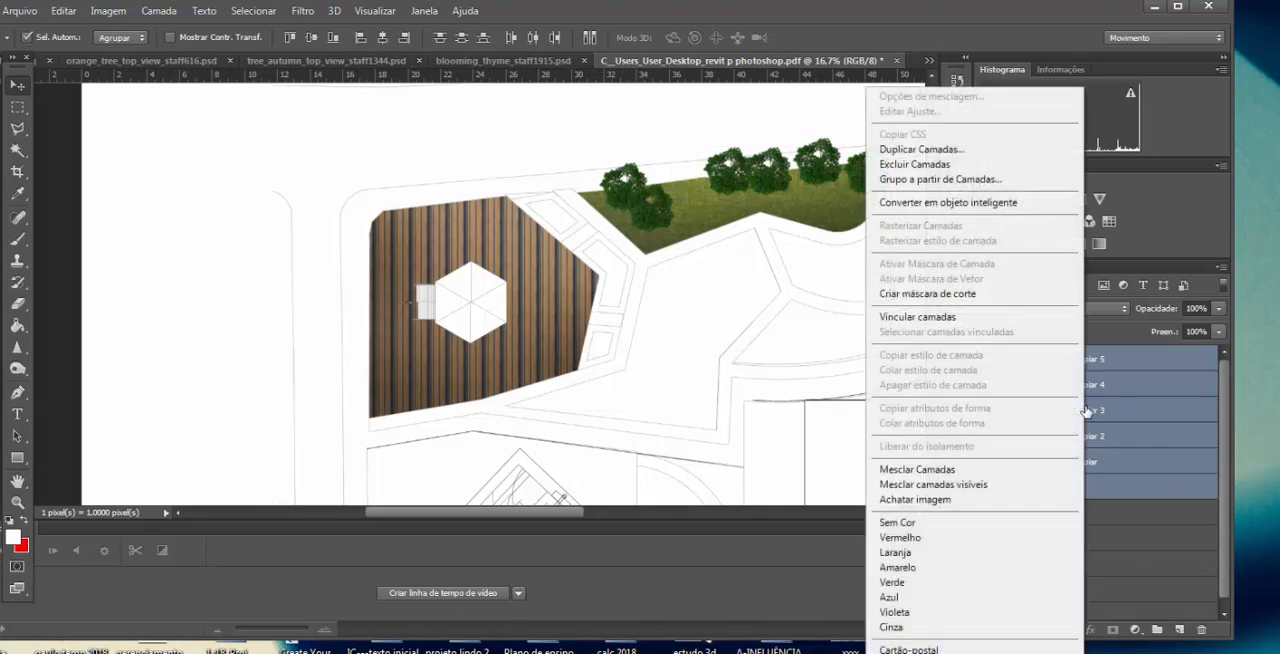
left_click(976, 470)
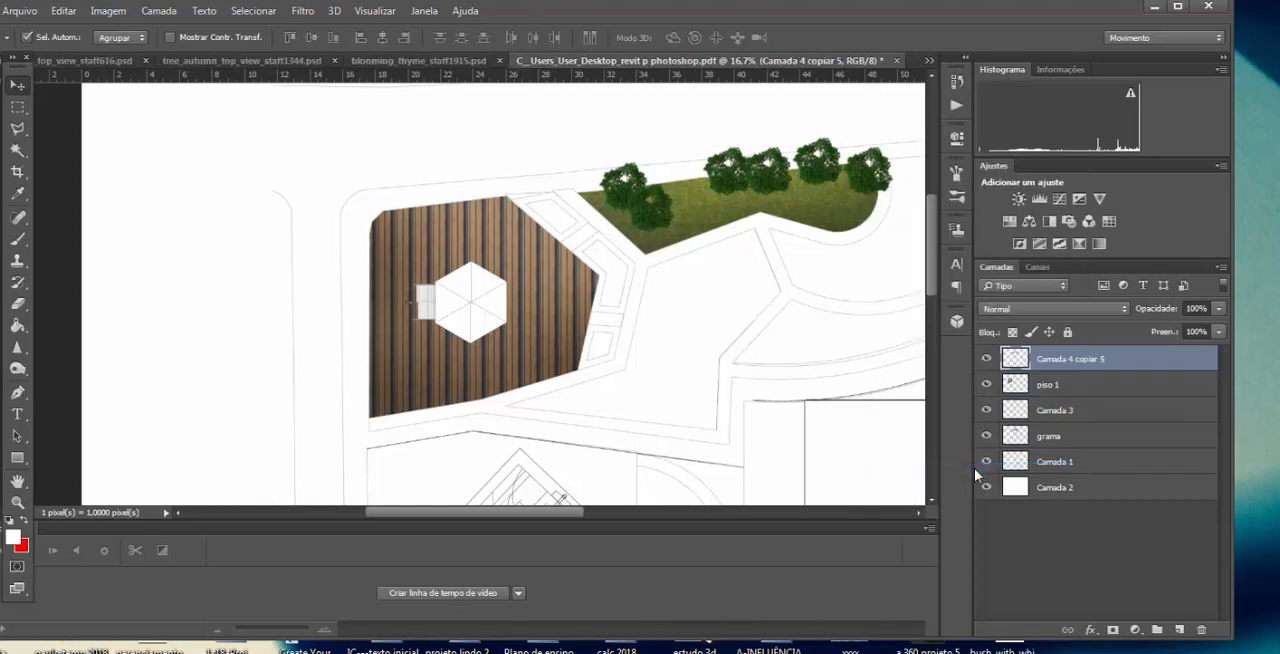
left_click(988, 361)
left_click(988, 361)
Step: Add a drop shadow to the merged tree layer with 37% opacity and 63 px distance, cast toward the trees' upper right
key("z")
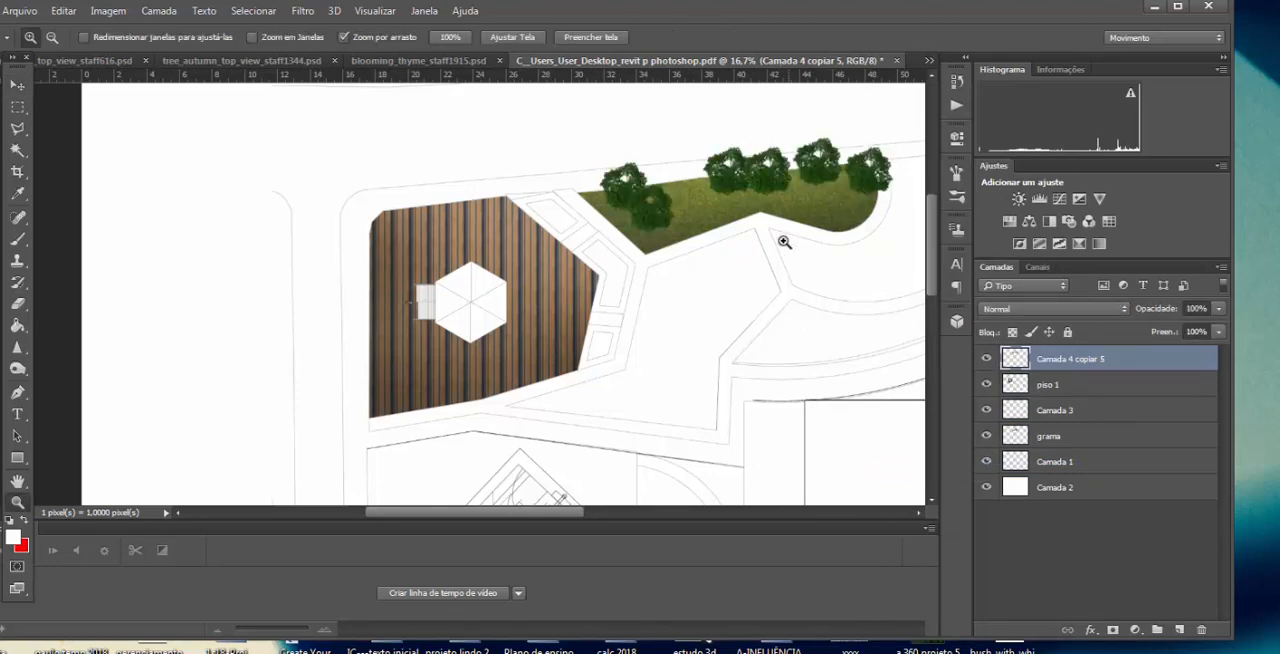
left_click(787, 165)
left_click_drag(558, 515, 593, 515)
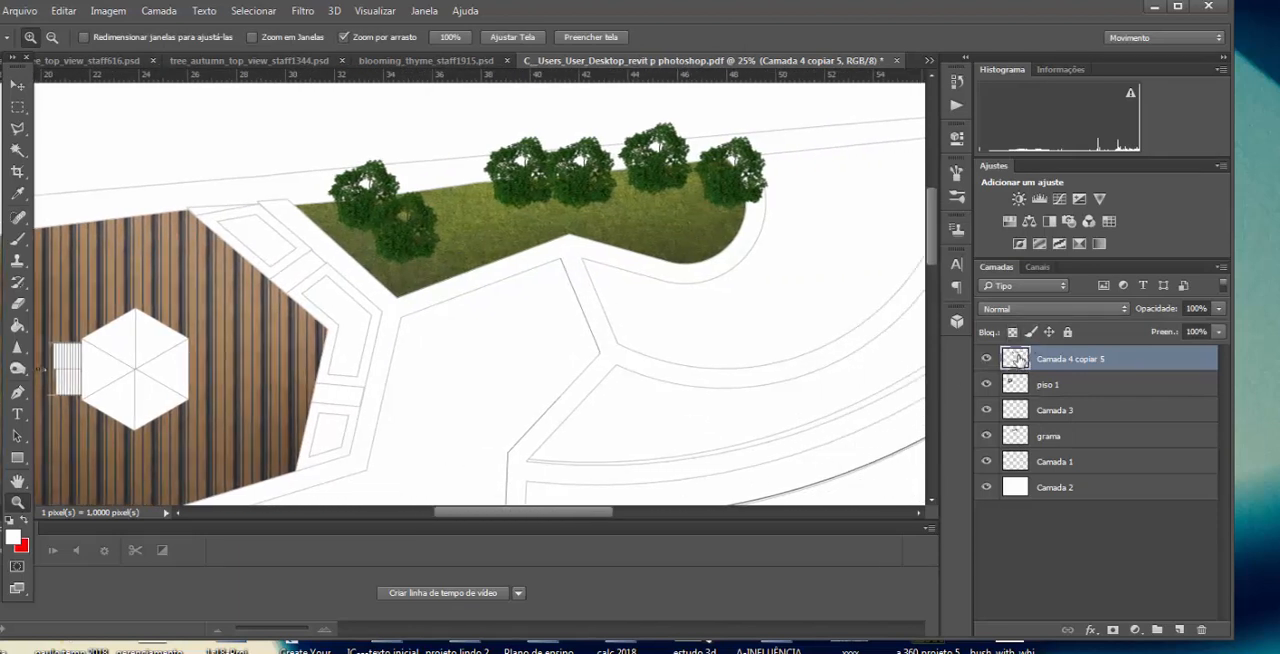
double_click(1016, 358)
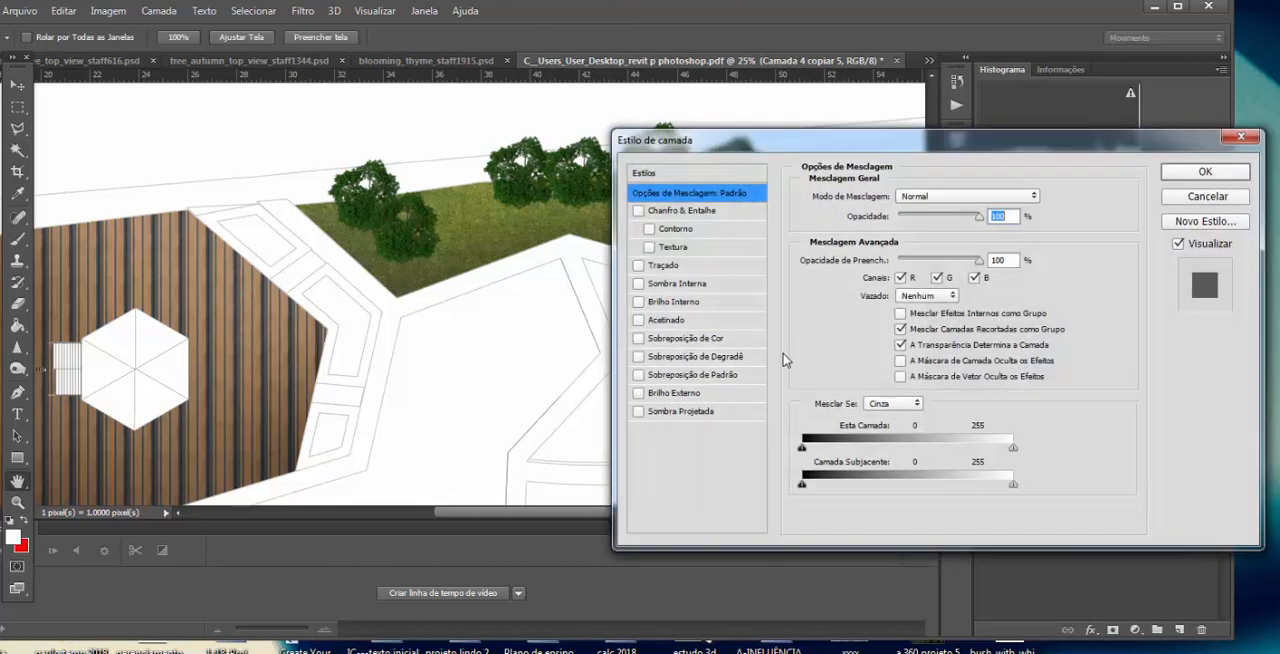
left_click(639, 413)
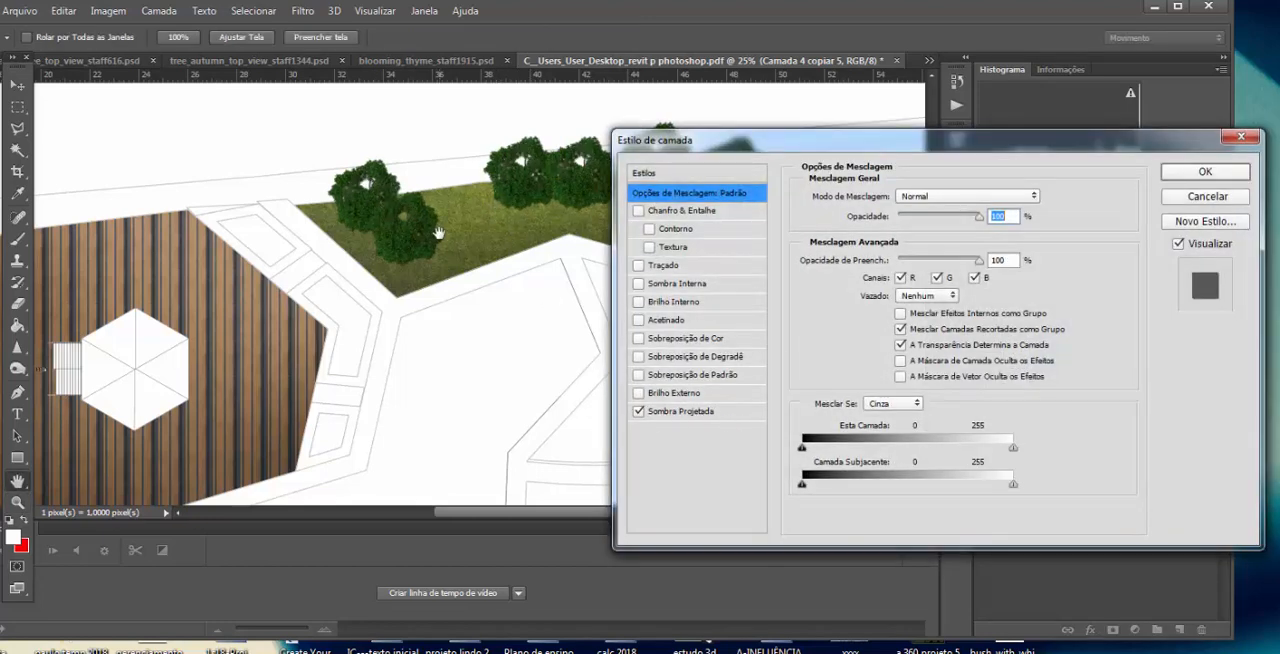
left_click(679, 412)
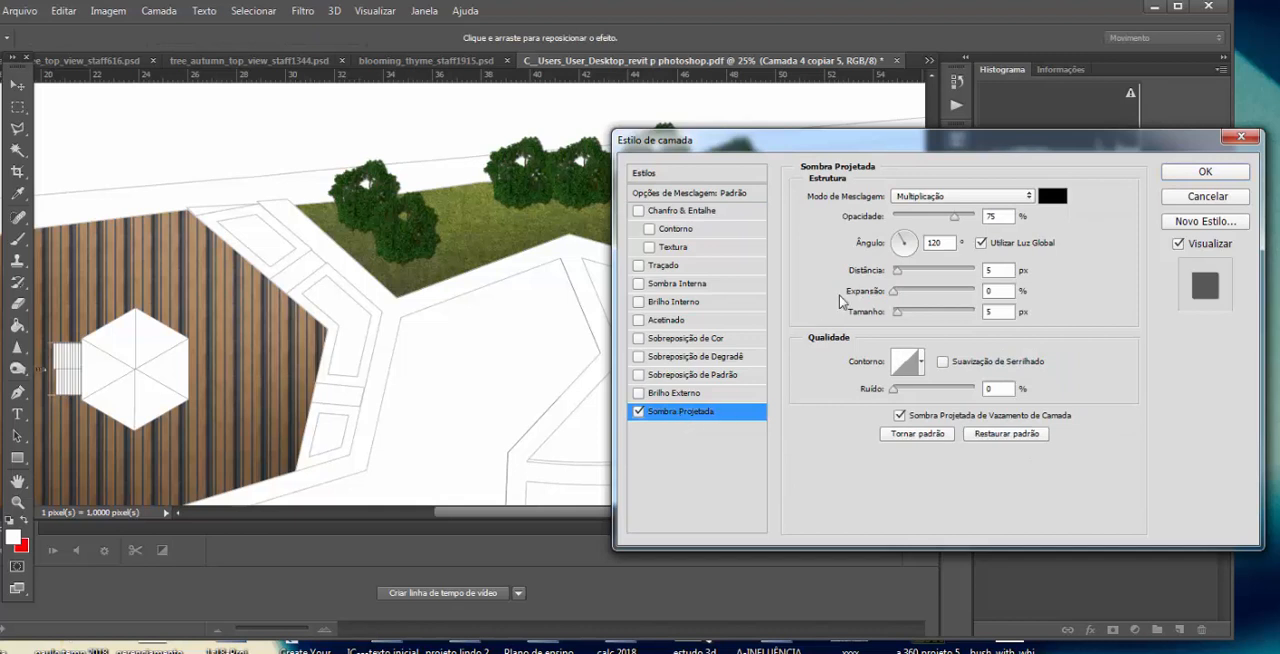
left_click_drag(898, 241, 941, 274)
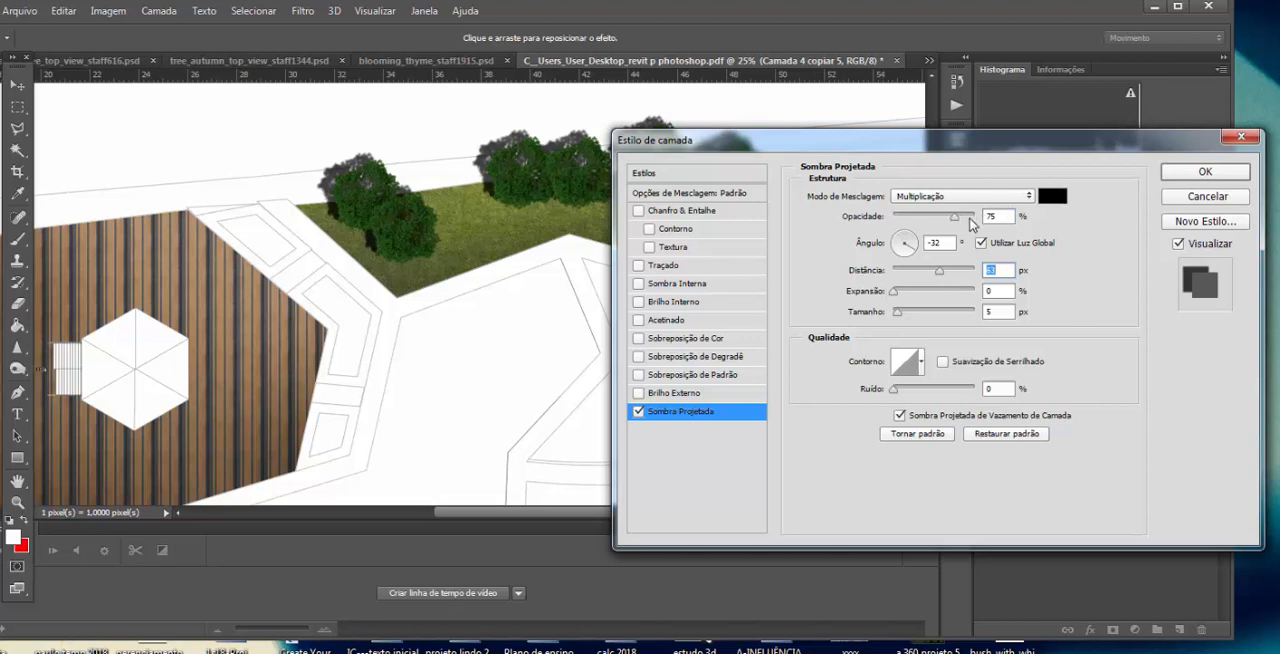
left_click_drag(955, 216, 925, 222)
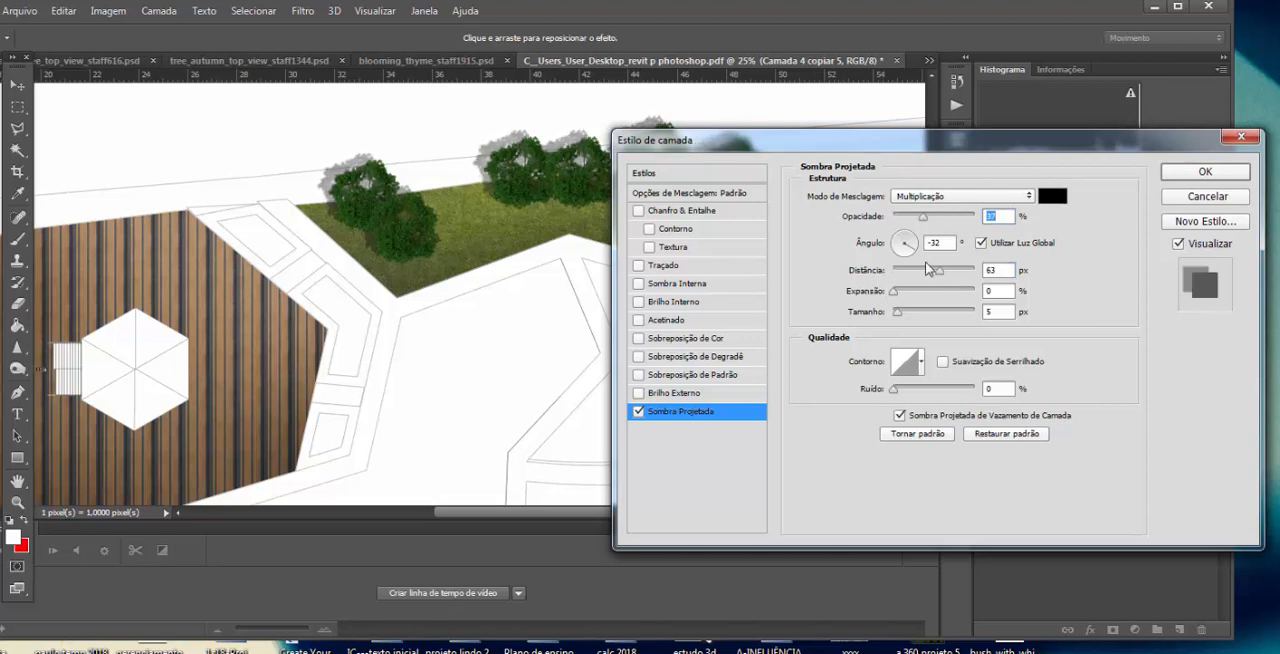
left_click_drag(899, 252, 890, 230)
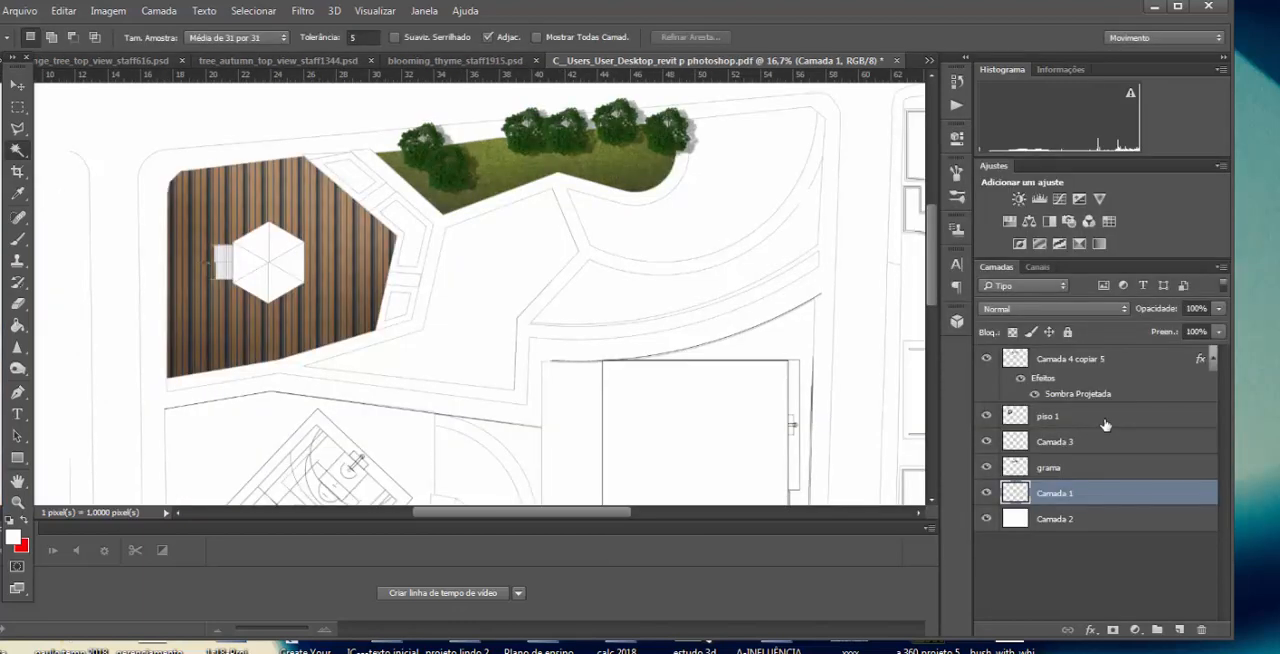
Step: Select the irregular angular area between the plaza and the curved beds with the Magic Wand on layer Camada 1
left_click(1100, 420)
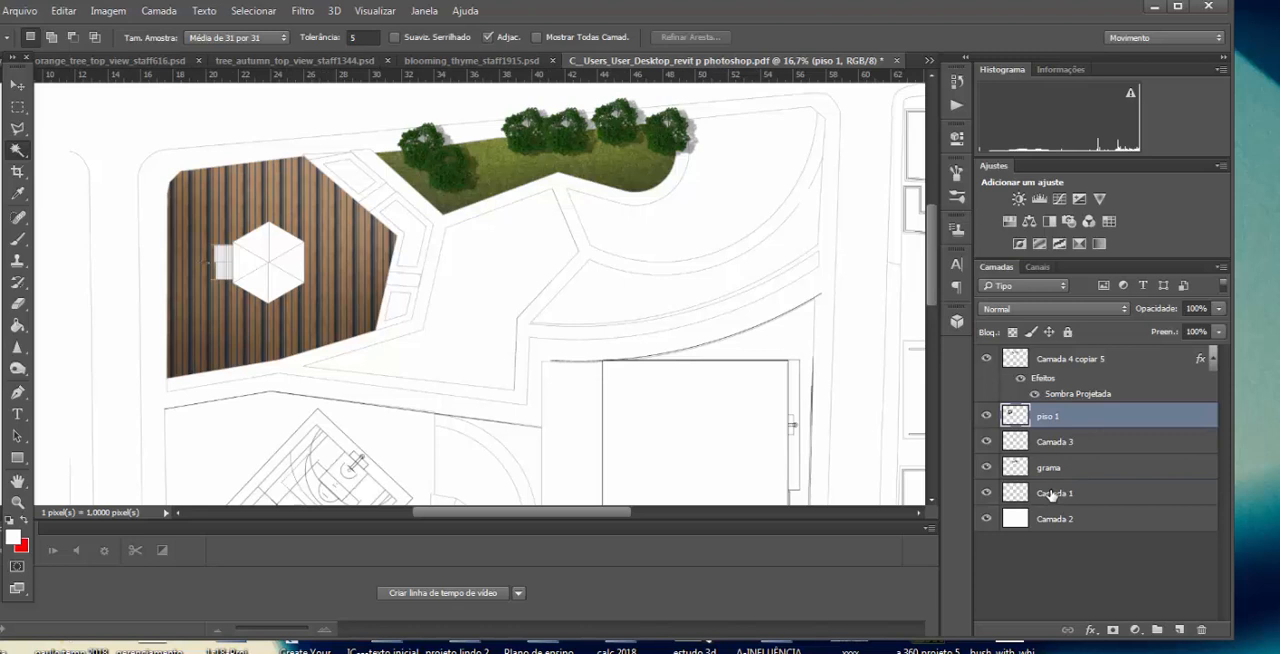
left_click(1053, 495)
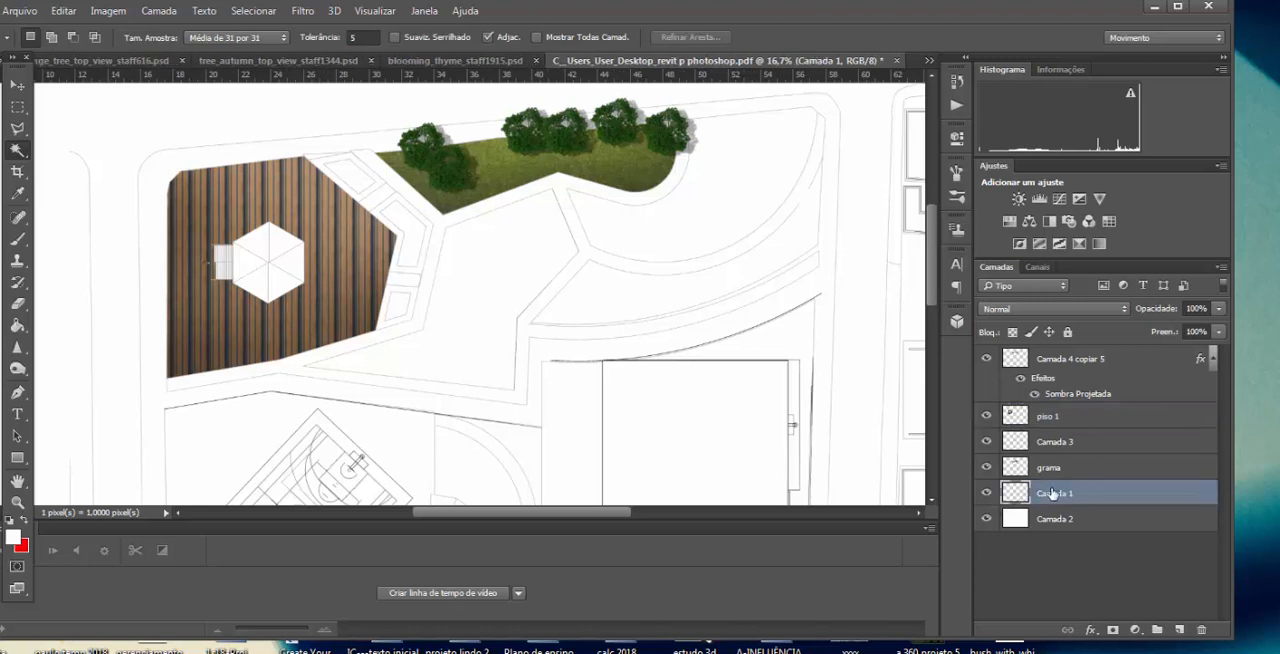
left_click(505, 290)
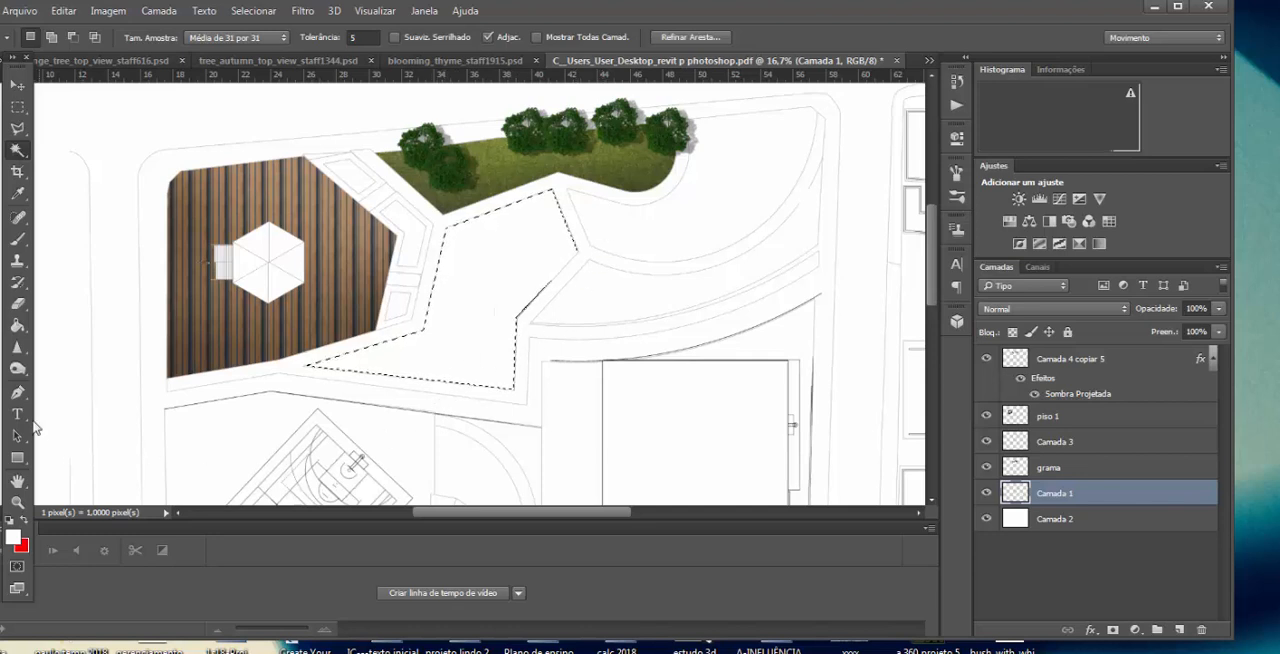
Step: Paint the selected area as water with the textured Brush at size 1600 in light blue 8eb7dc
left_click(17, 239)
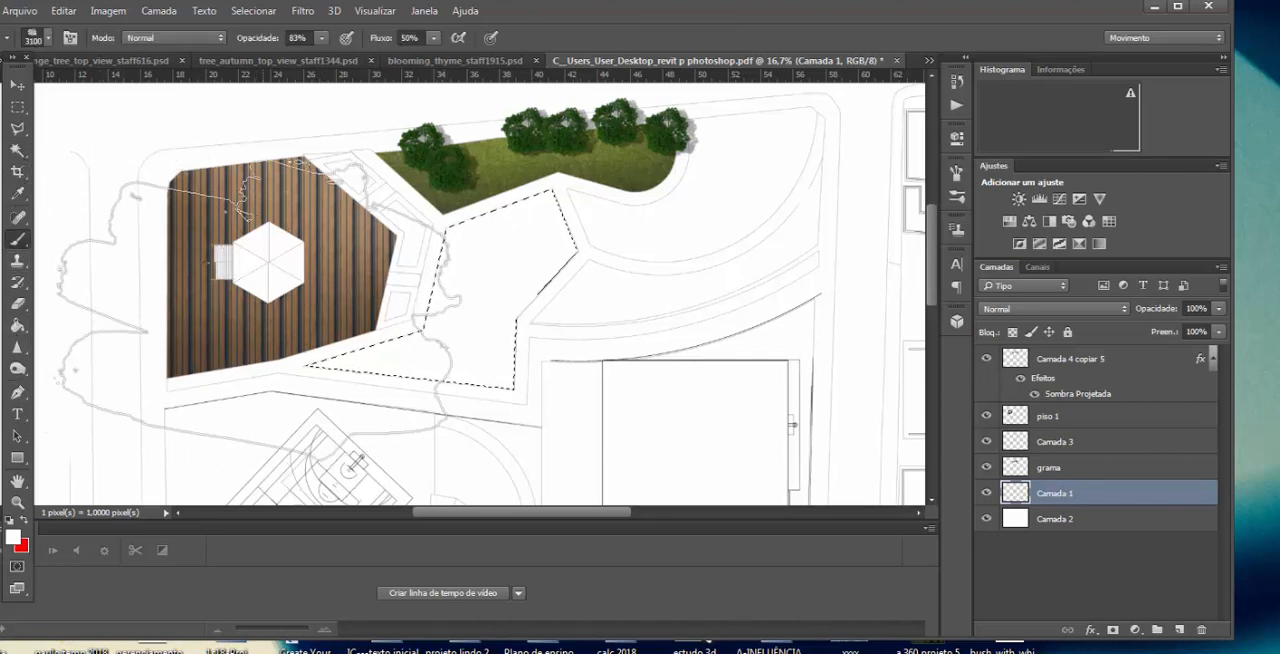
key("bracketleft")
key("bracketleft")
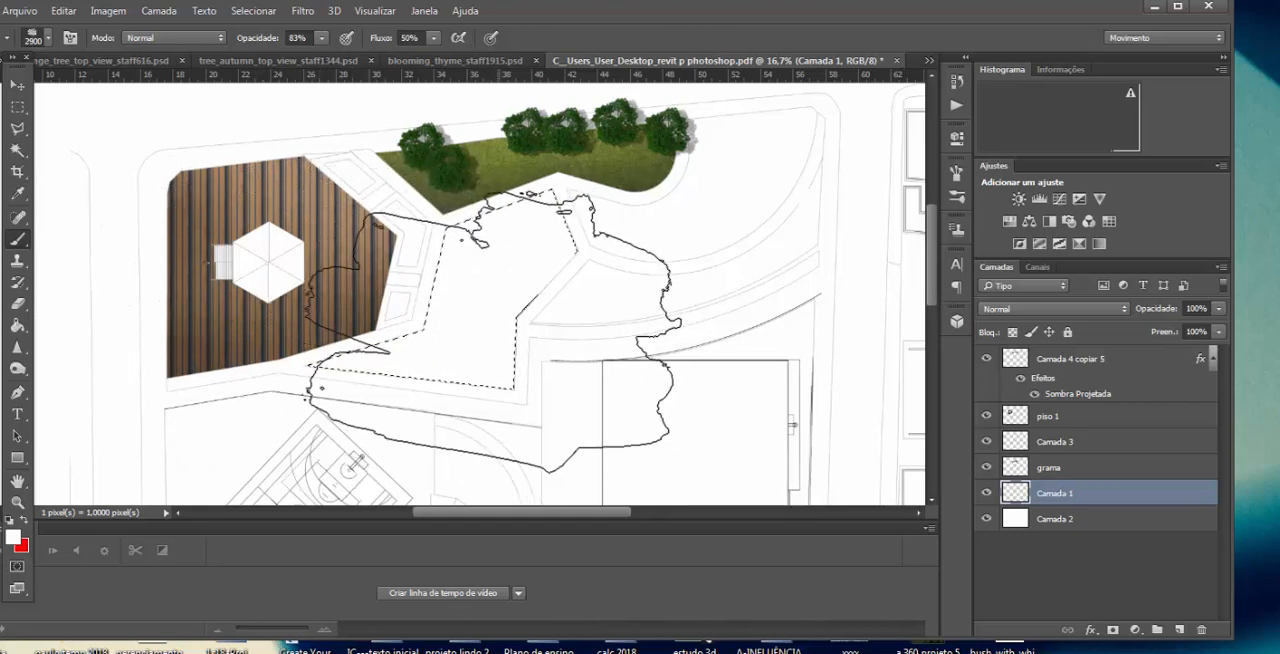
key("bracketleft")
key("bracketleft")
key("bracketleft")
key("bracketleft")
key("bracketleft")
key("bracketleft")
key("bracketleft")
key("bracketleft")
key("bracketleft")
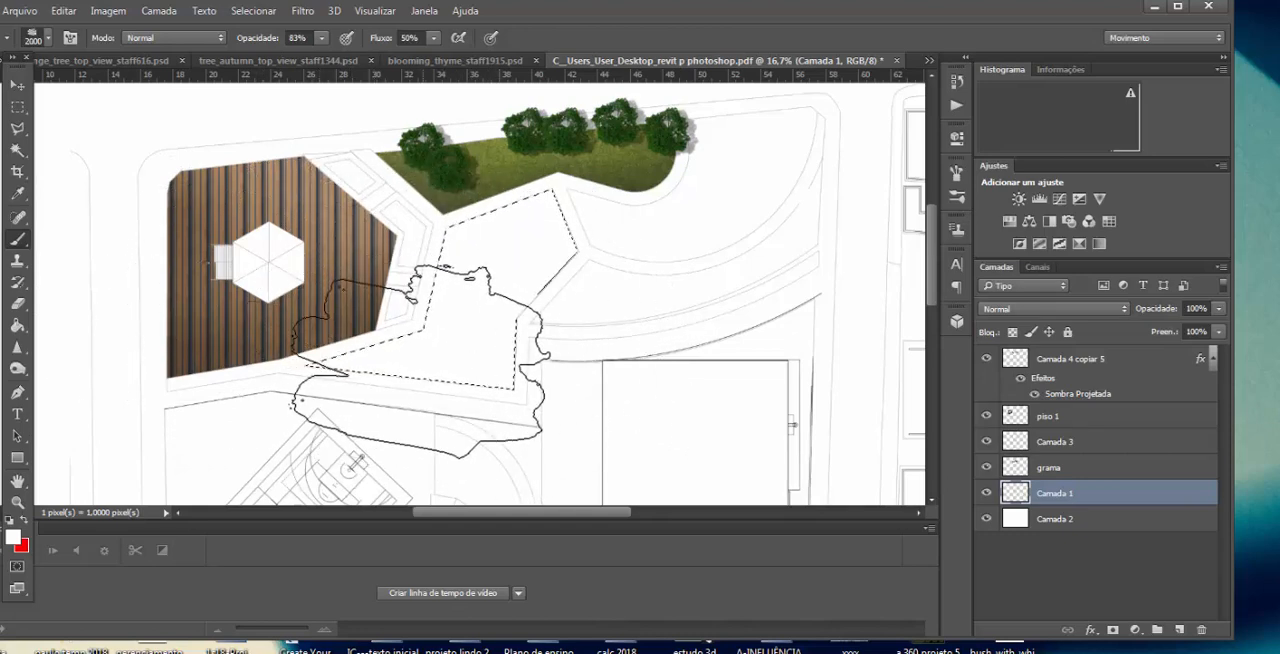
key("bracketleft")
key("bracketleft")
key("bracketleft")
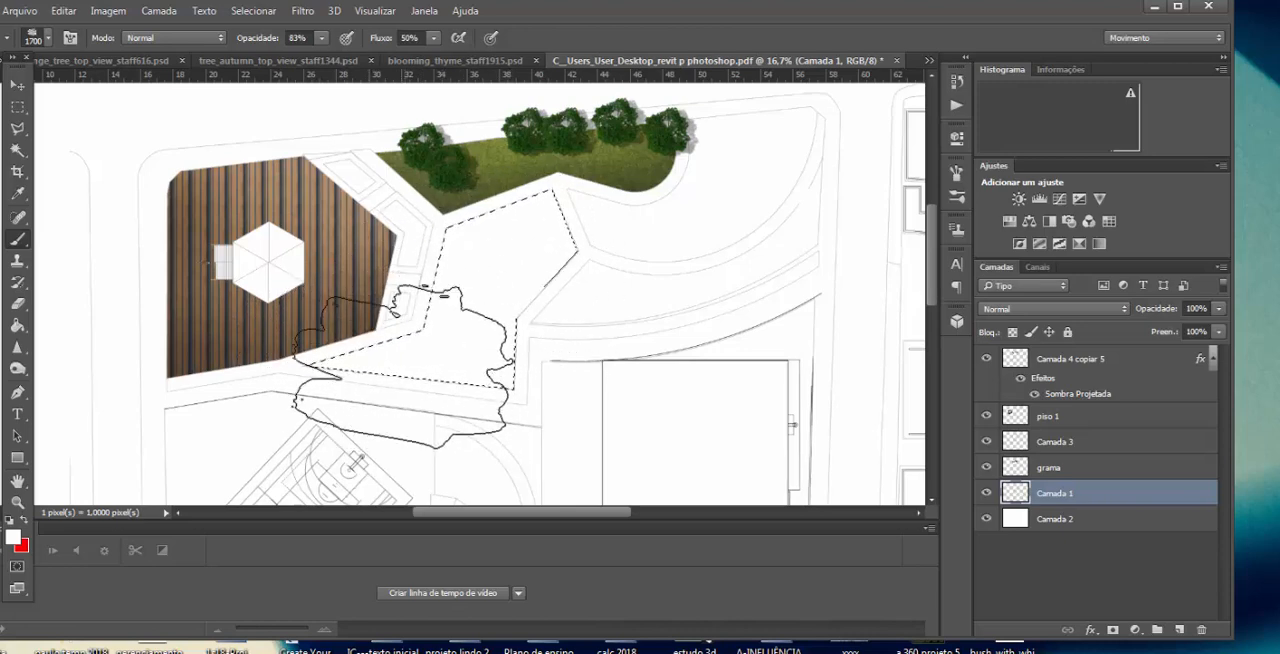
left_click(13, 538)
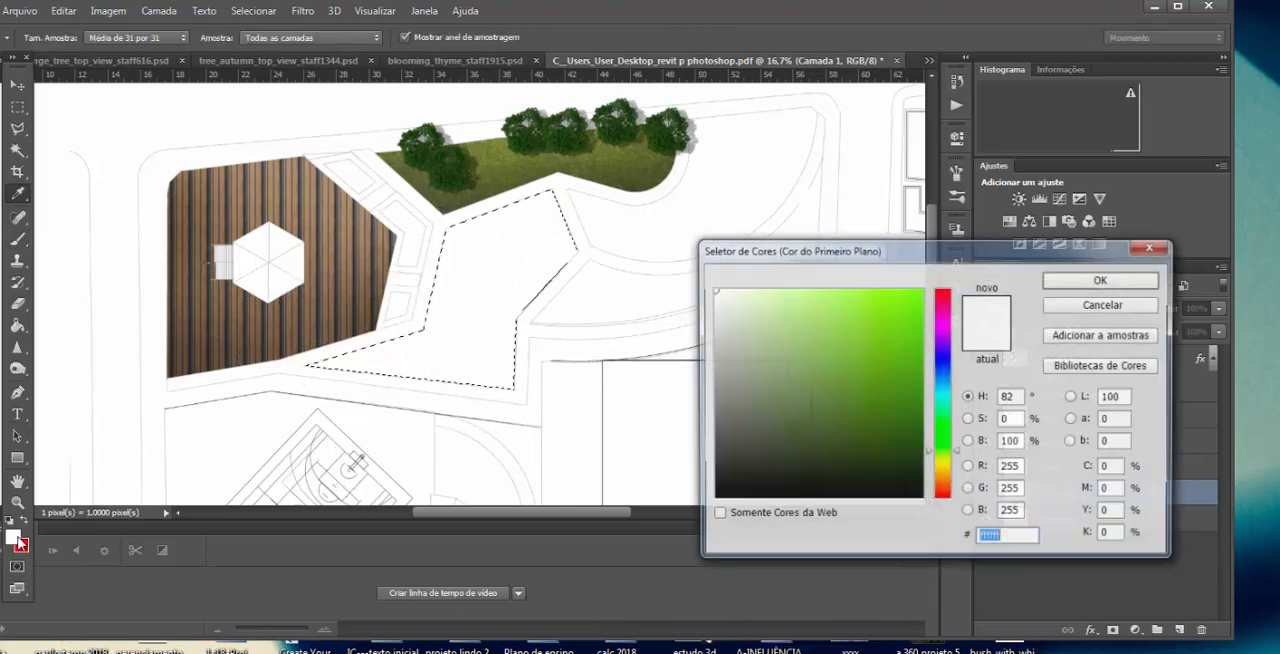
left_click(943, 376)
left_click_drag(840, 333, 802, 314)
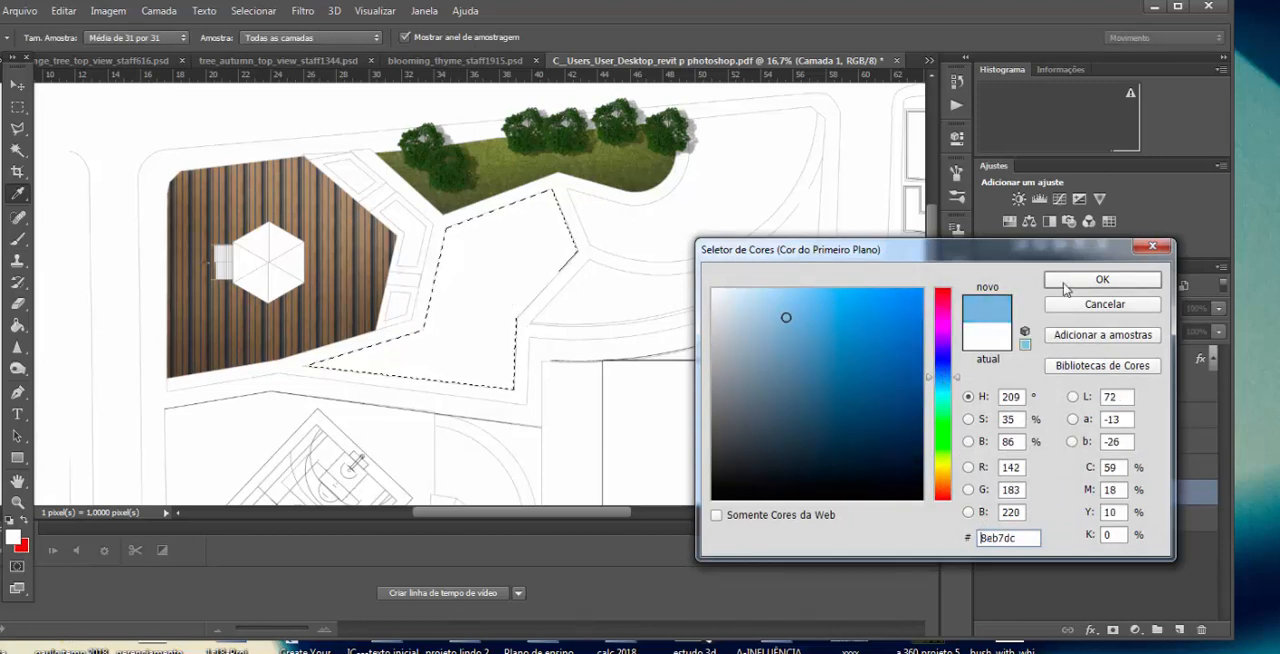
left_click(1066, 280)
mouse_move(398, 370)
left_mouse_down()
mouse_move(455, 357)
mouse_move(521, 371)
mouse_move(490, 303)
mouse_move(437, 300)
mouse_move(506, 247)
mouse_move(530, 401)
mouse_move(534, 307)
mouse_move(522, 285)
mouse_move(590, 400)
left_mouse_up()
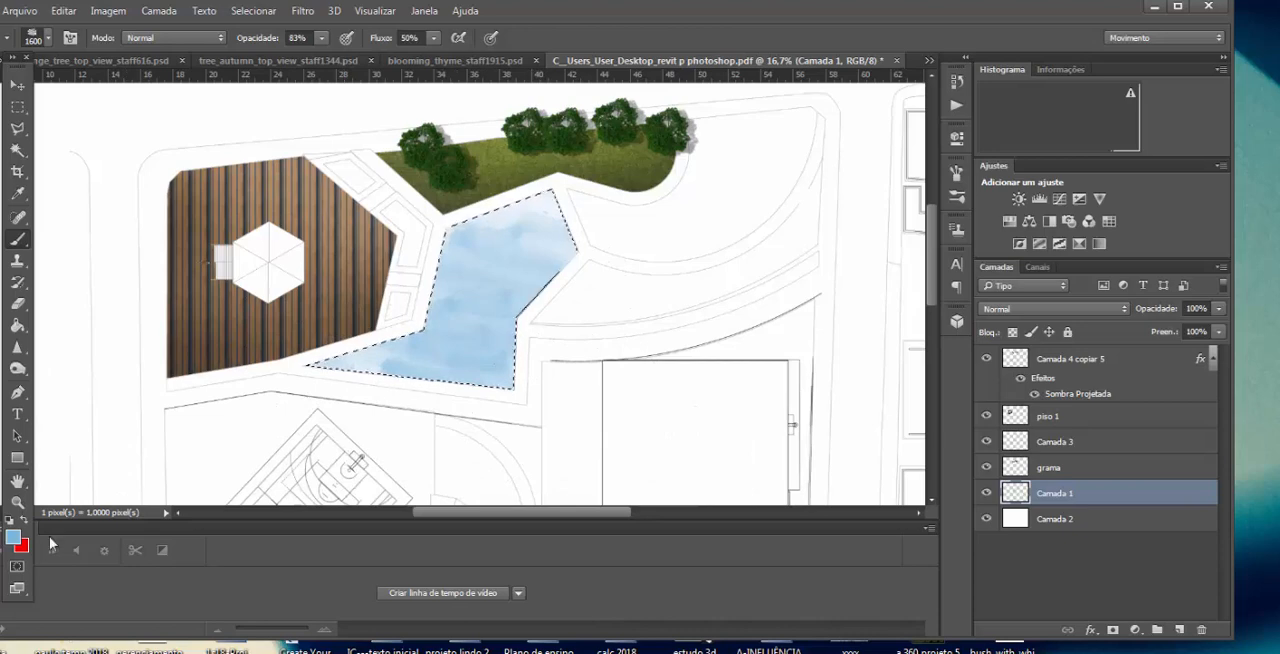
Step: Brush dark blue 1f3e5b strokes over the light blue water for depth and clear the selection
left_click(14, 538)
left_click(850, 424)
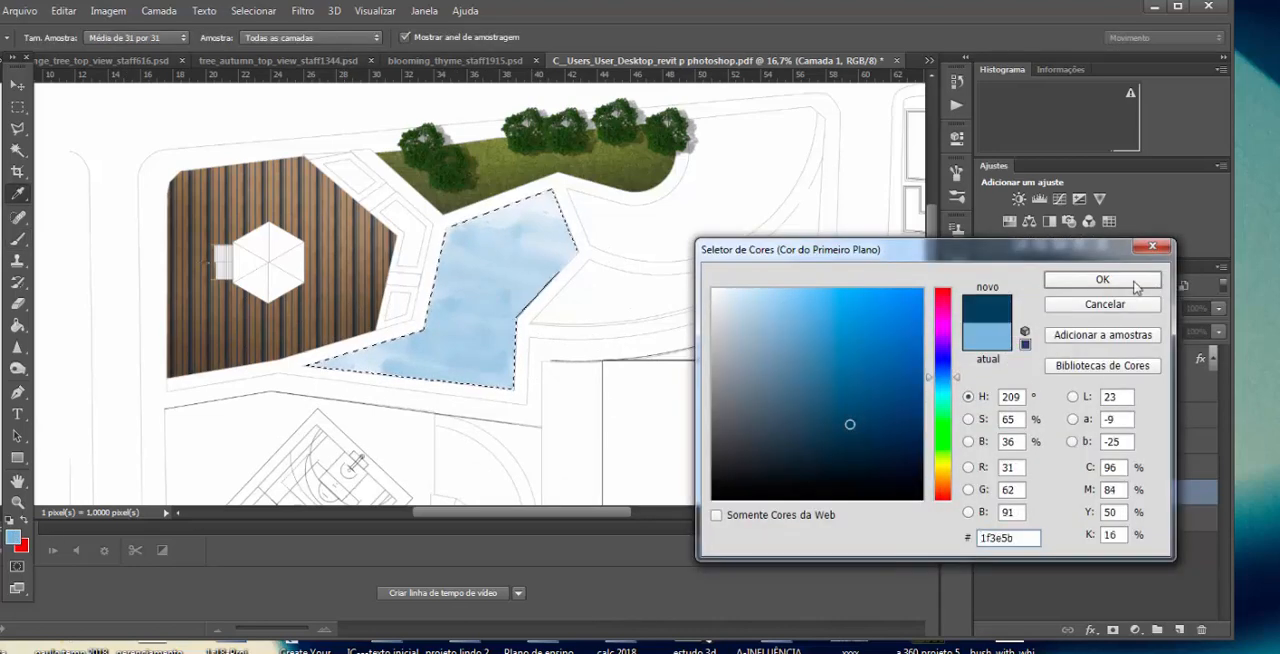
left_click(1102, 280)
mouse_move(457, 400)
left_mouse_down()
mouse_move(366, 359)
mouse_move(369, 384)
mouse_move(410, 404)
mouse_move(518, 414)
mouse_move(579, 319)
mouse_move(544, 302)
mouse_move(648, 272)
mouse_move(311, 265)
mouse_move(452, 309)
mouse_move(500, 254)
left_mouse_up()
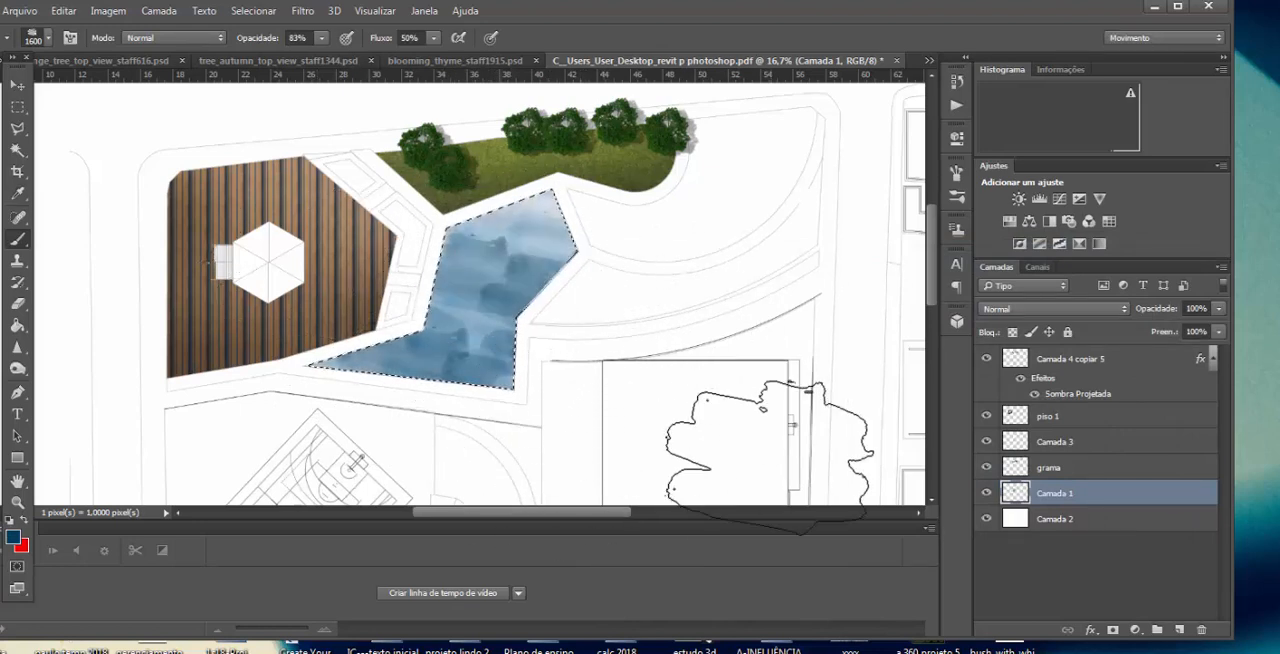
key("ctrl+d")
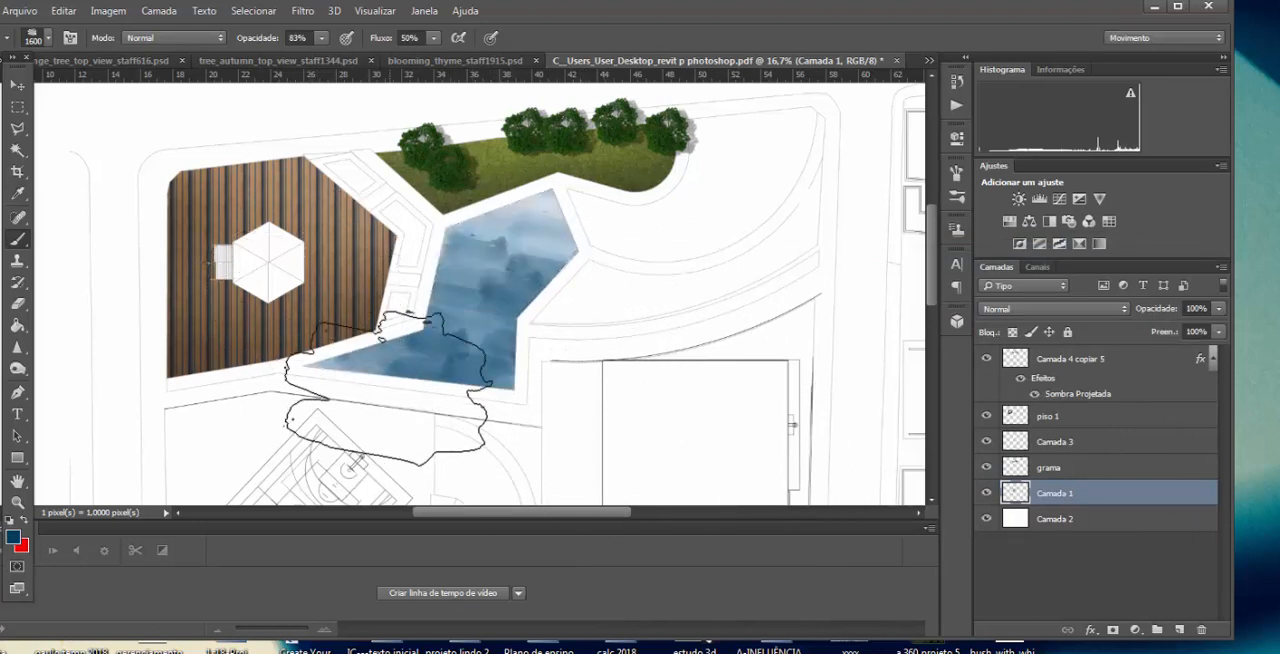